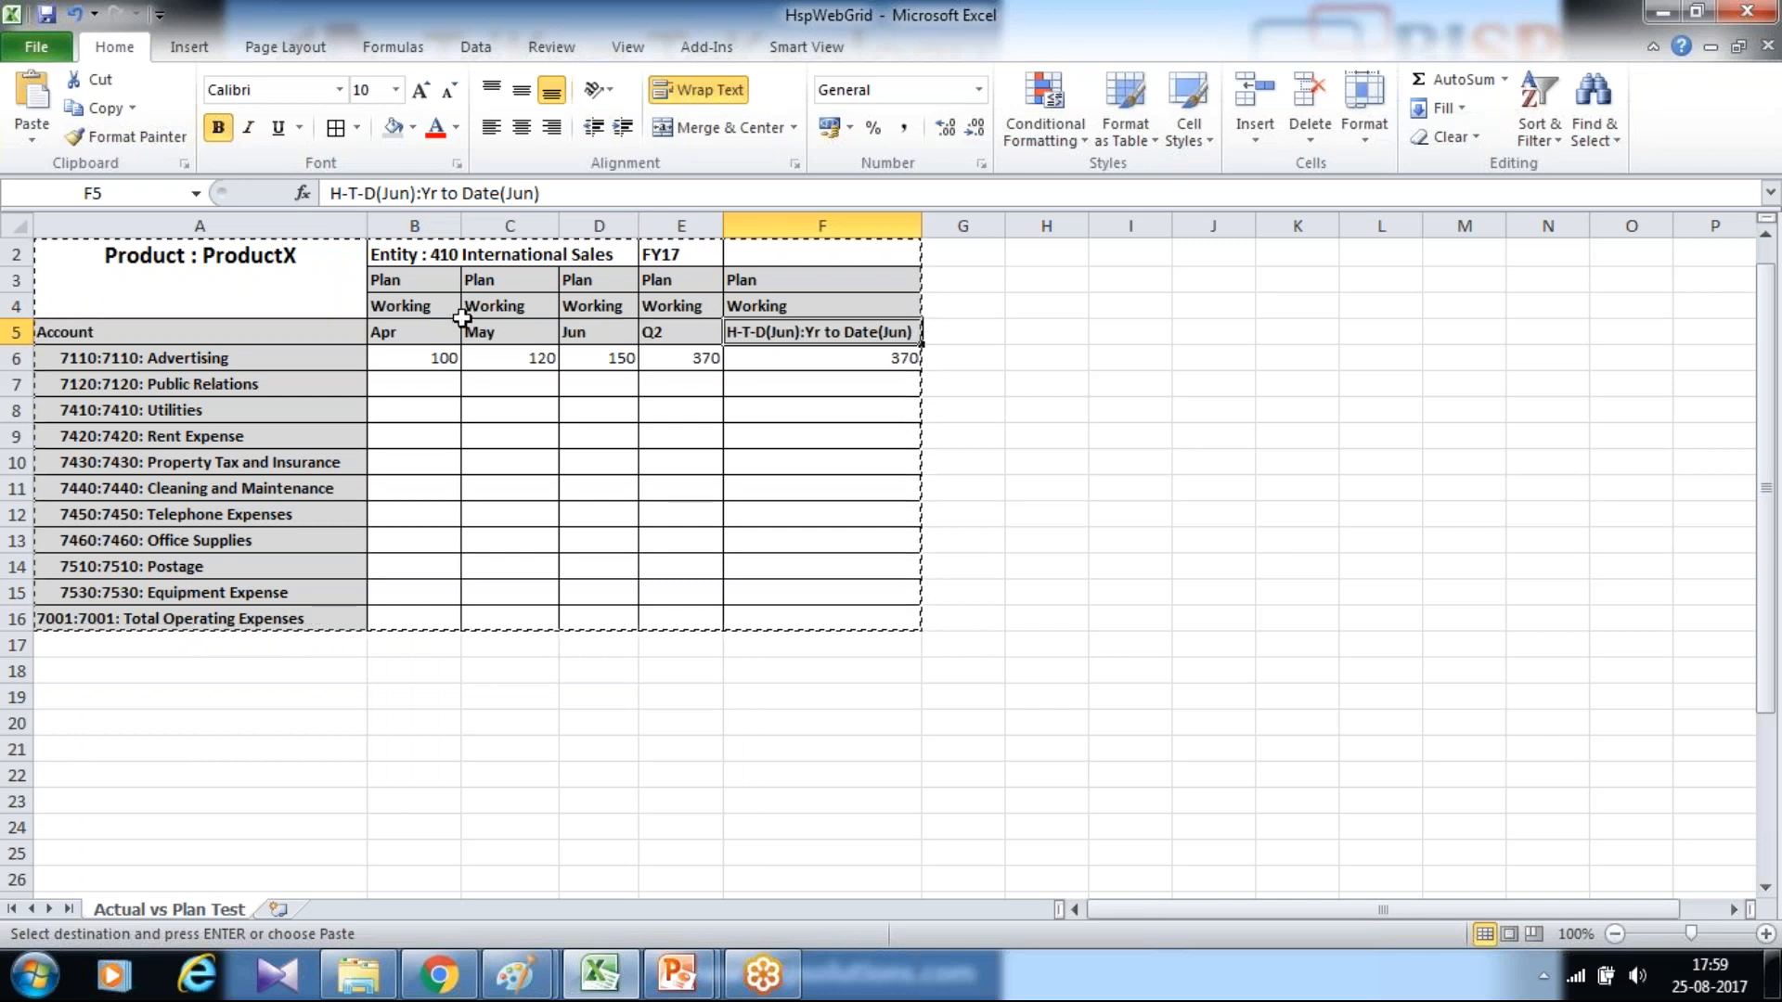
Review the Plan, Entity, year and year-to-date headings in the Excel sample layout
drag(477, 313, 638, 319)
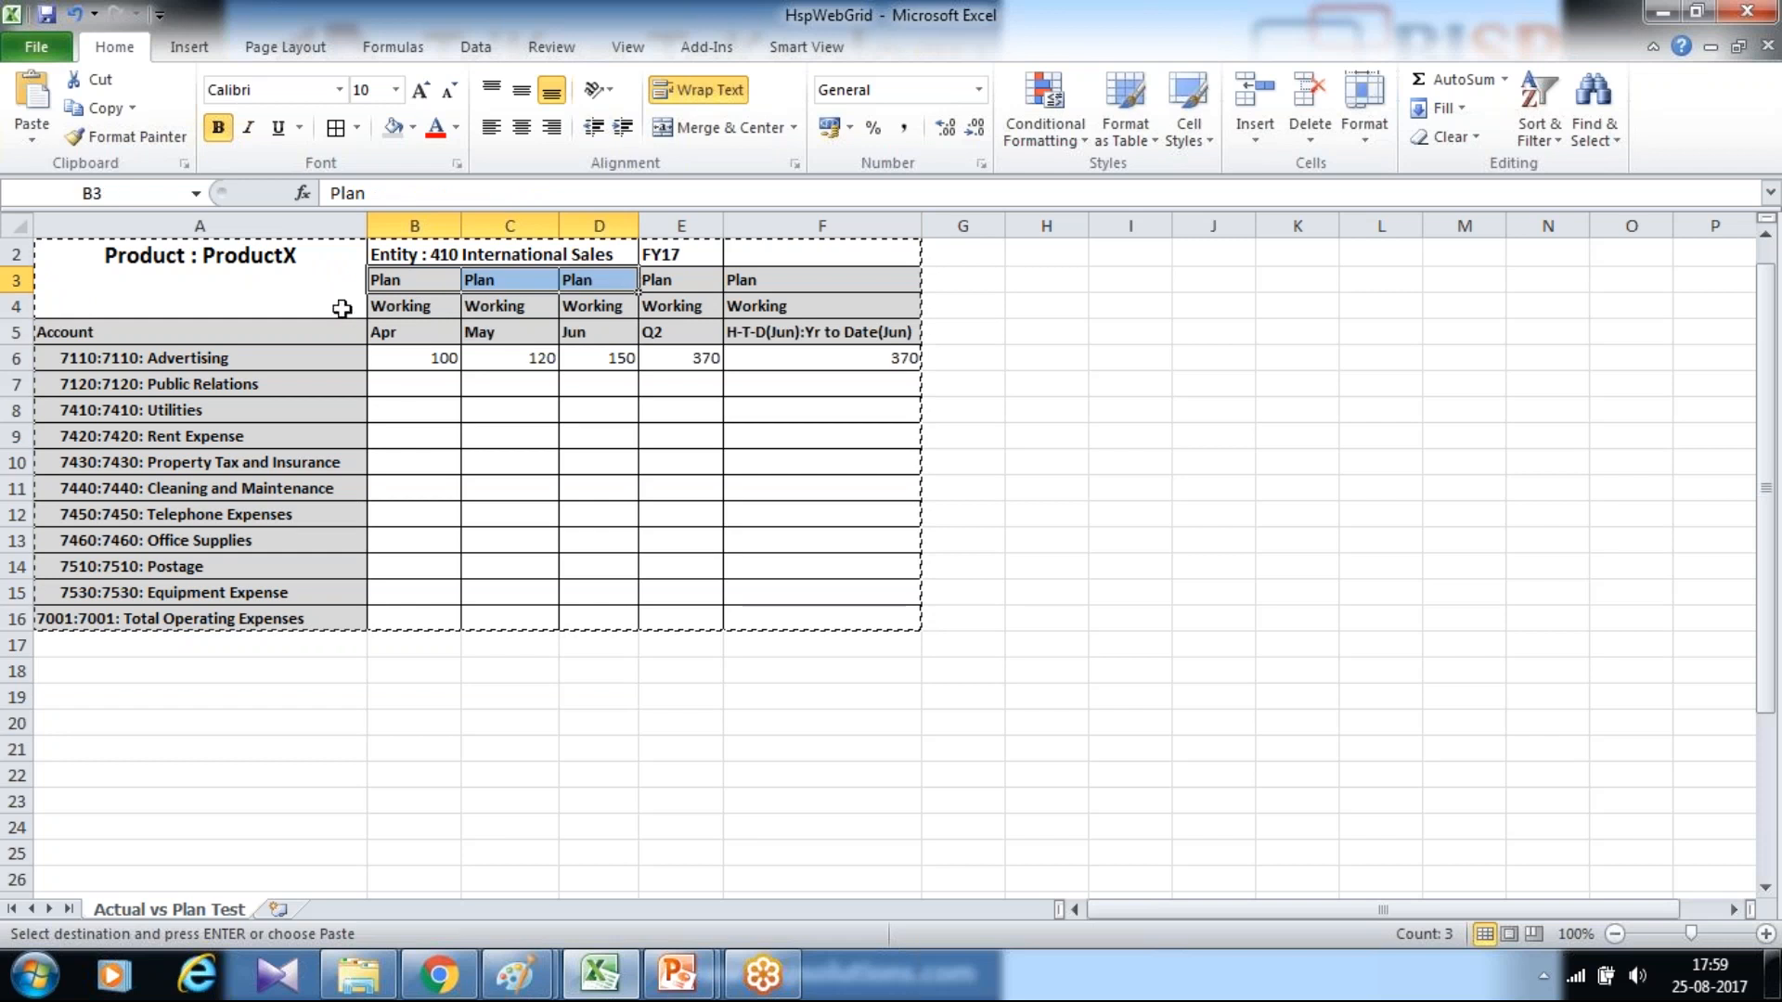
click(436, 255)
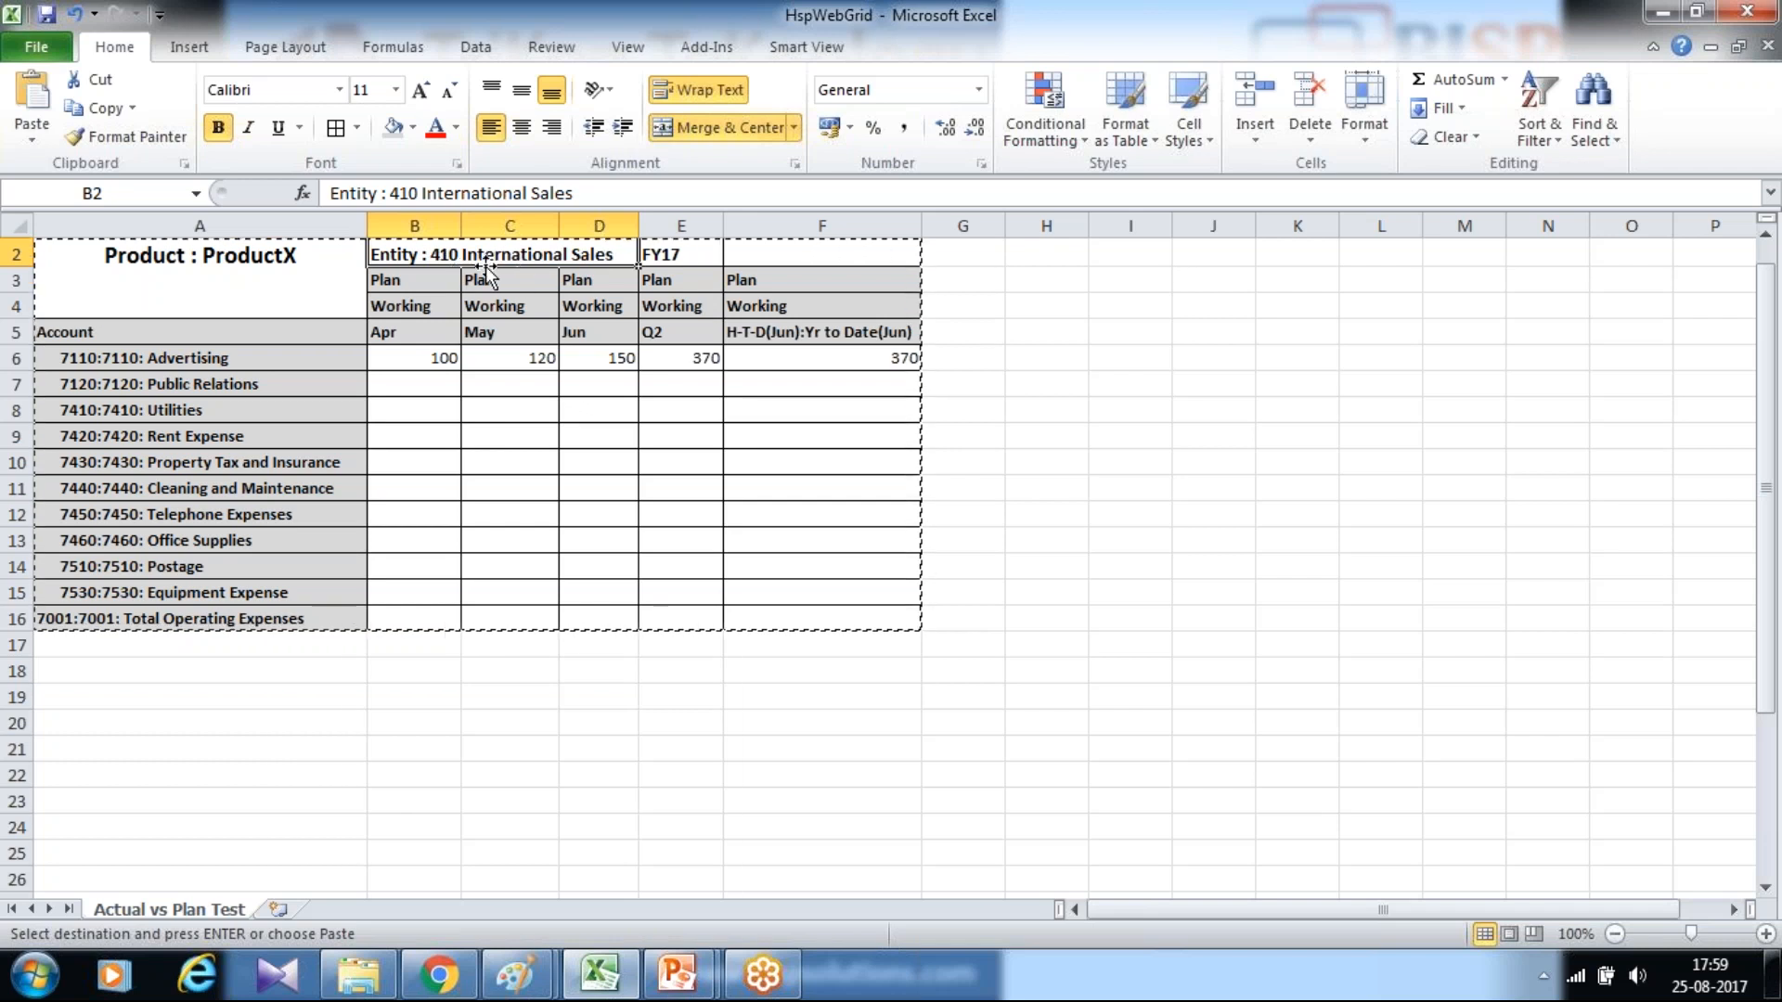
click(668, 252)
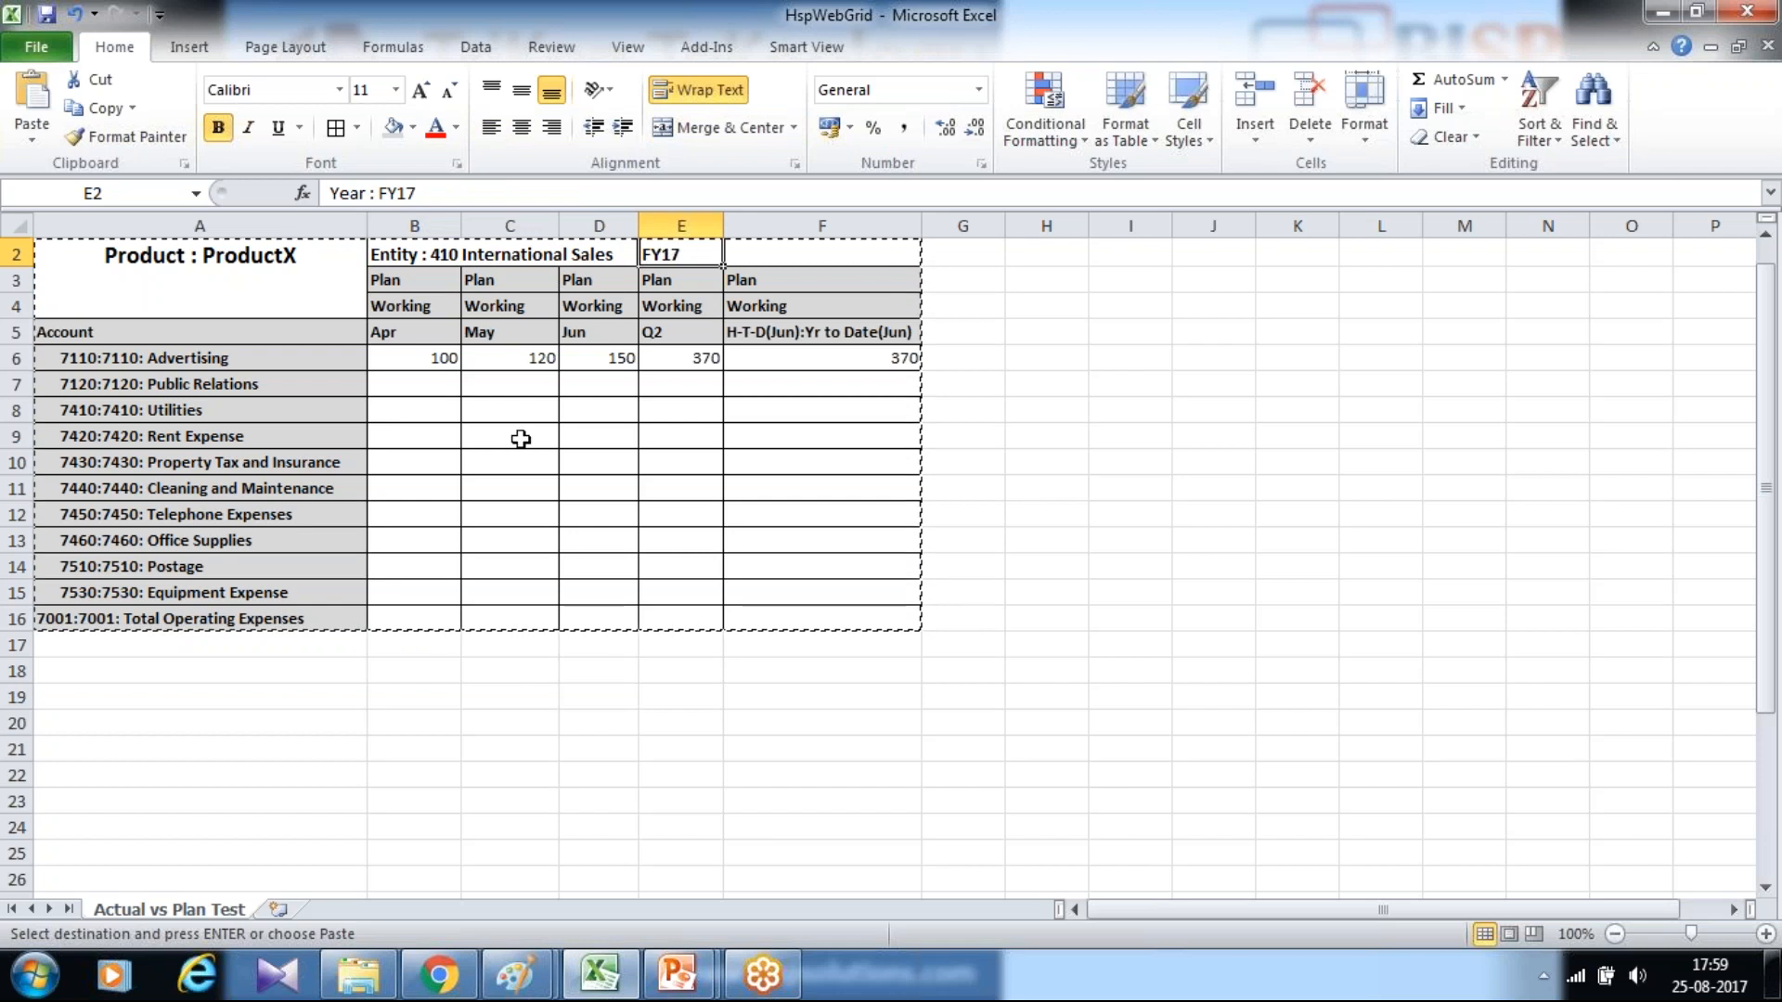
click(793, 332)
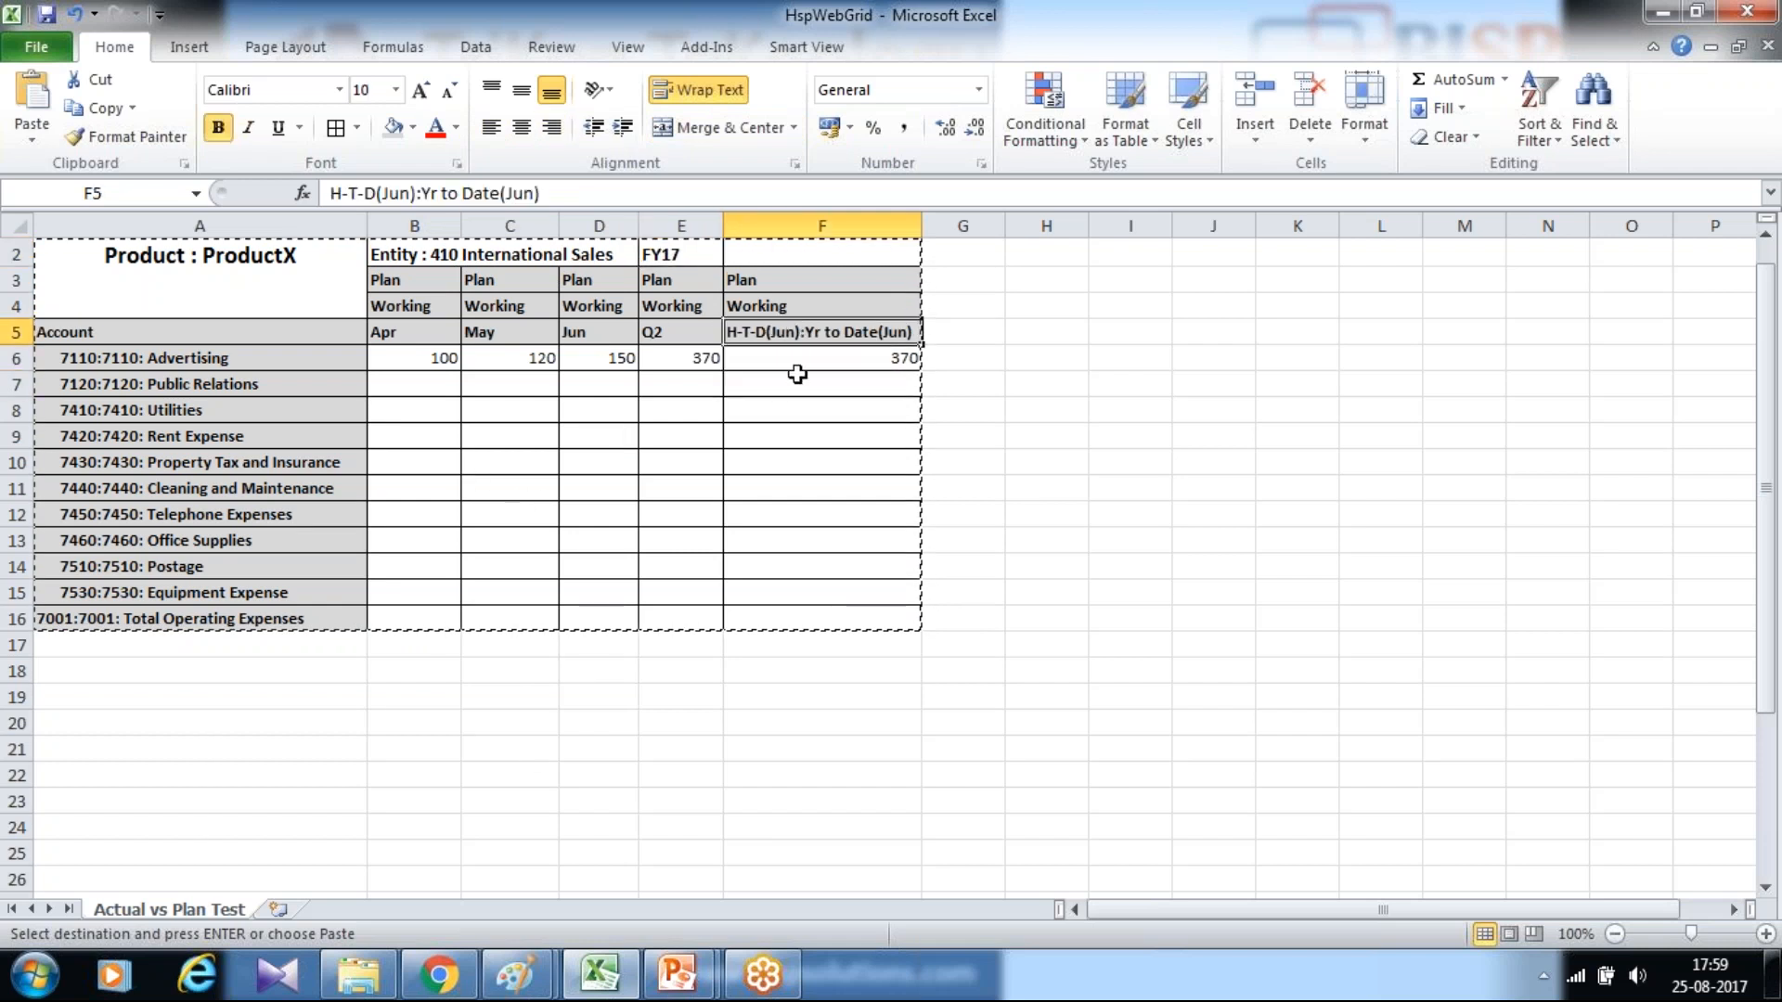
Switch to Chrome, sign in to Oracle Cloud and open form management for the Planning application
mouse_move(436, 974)
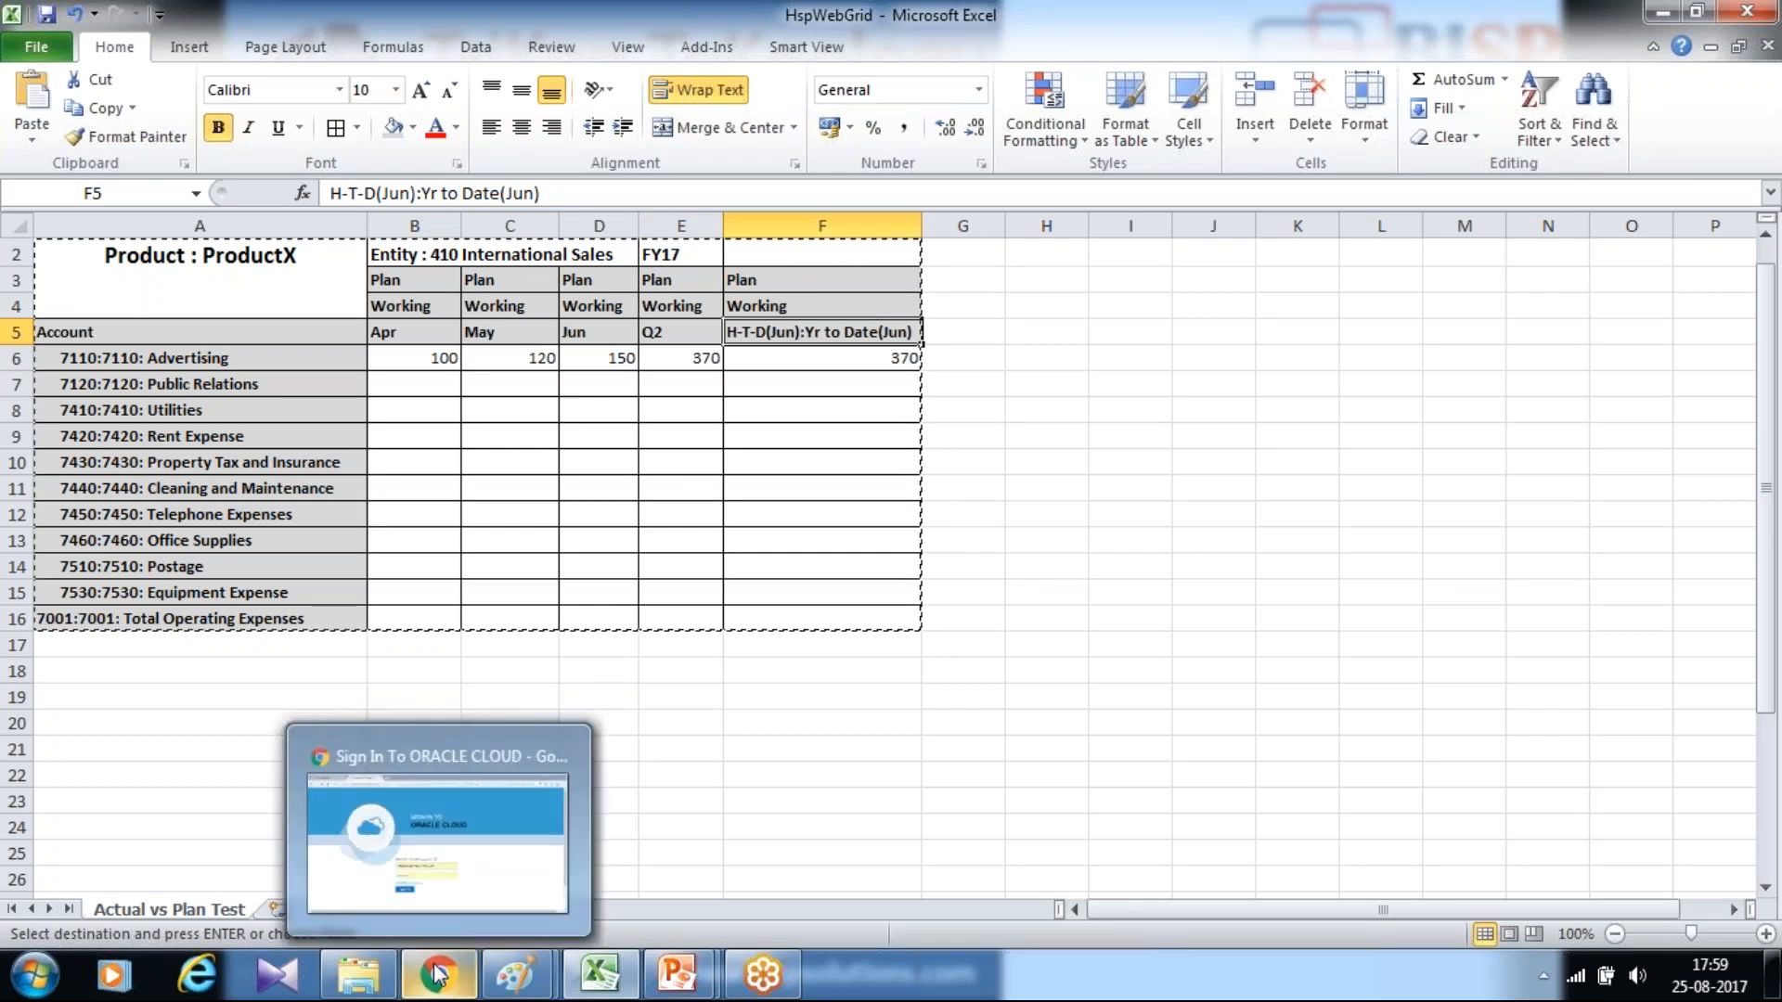
click(436, 973)
click(666, 792)
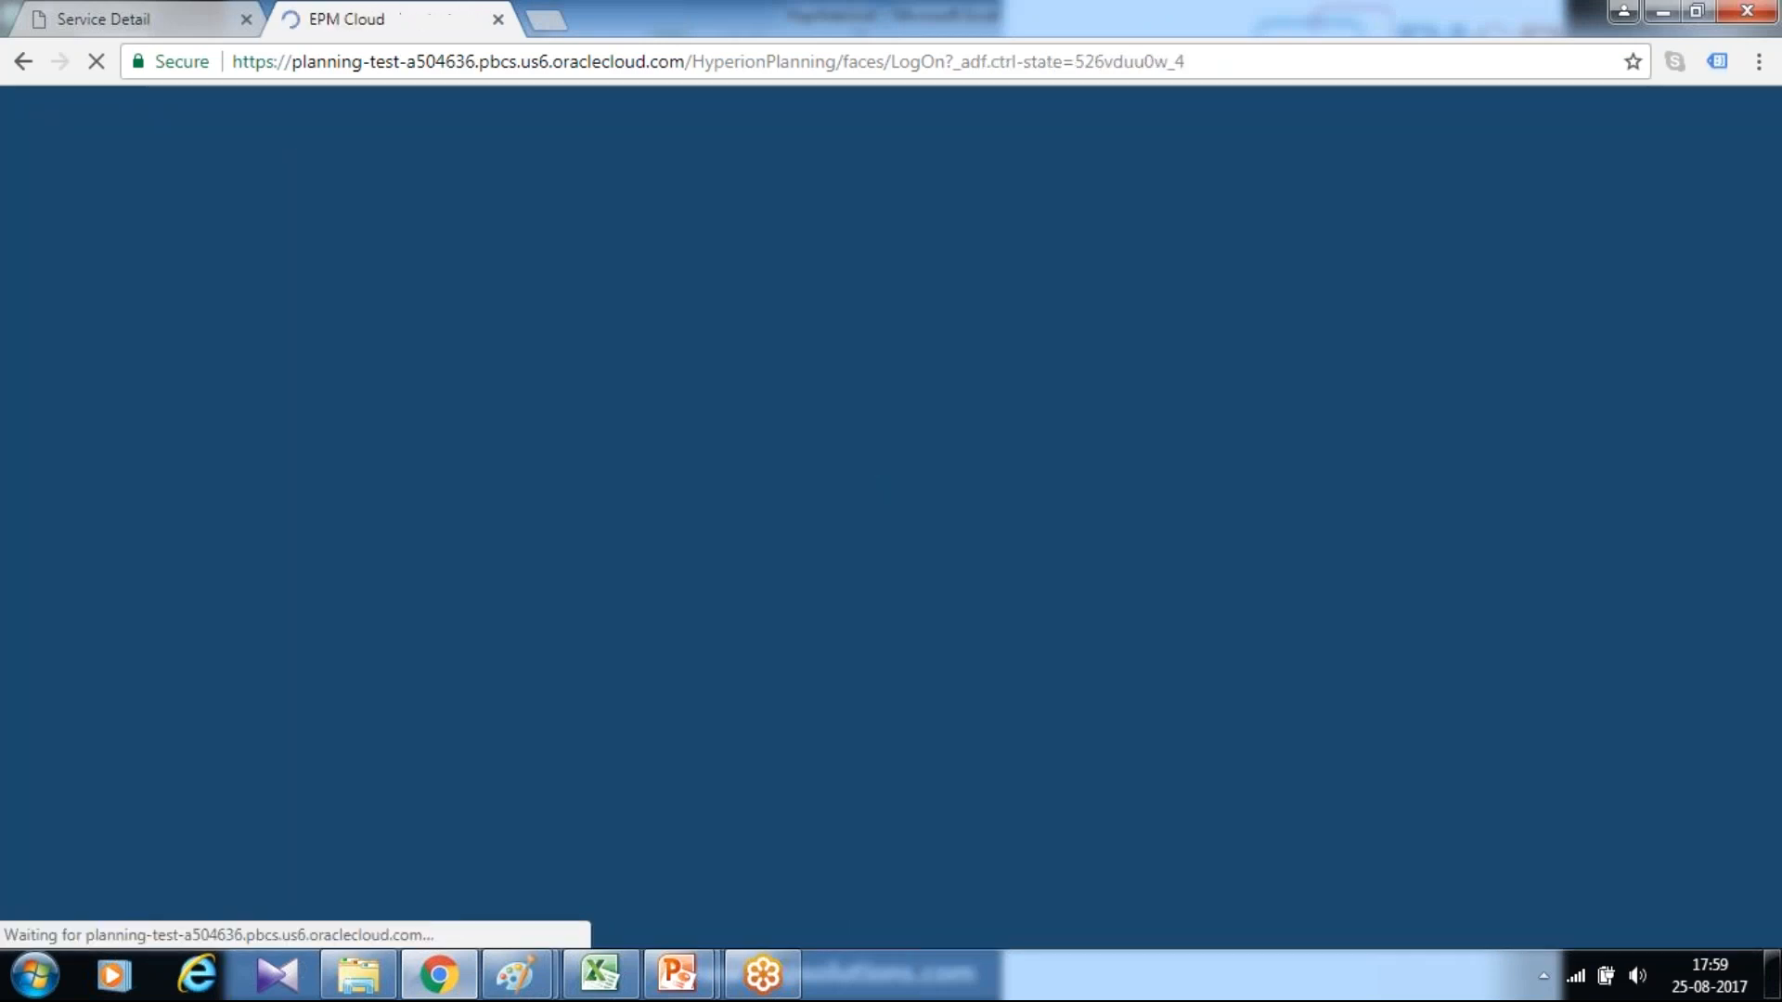
click(260, 120)
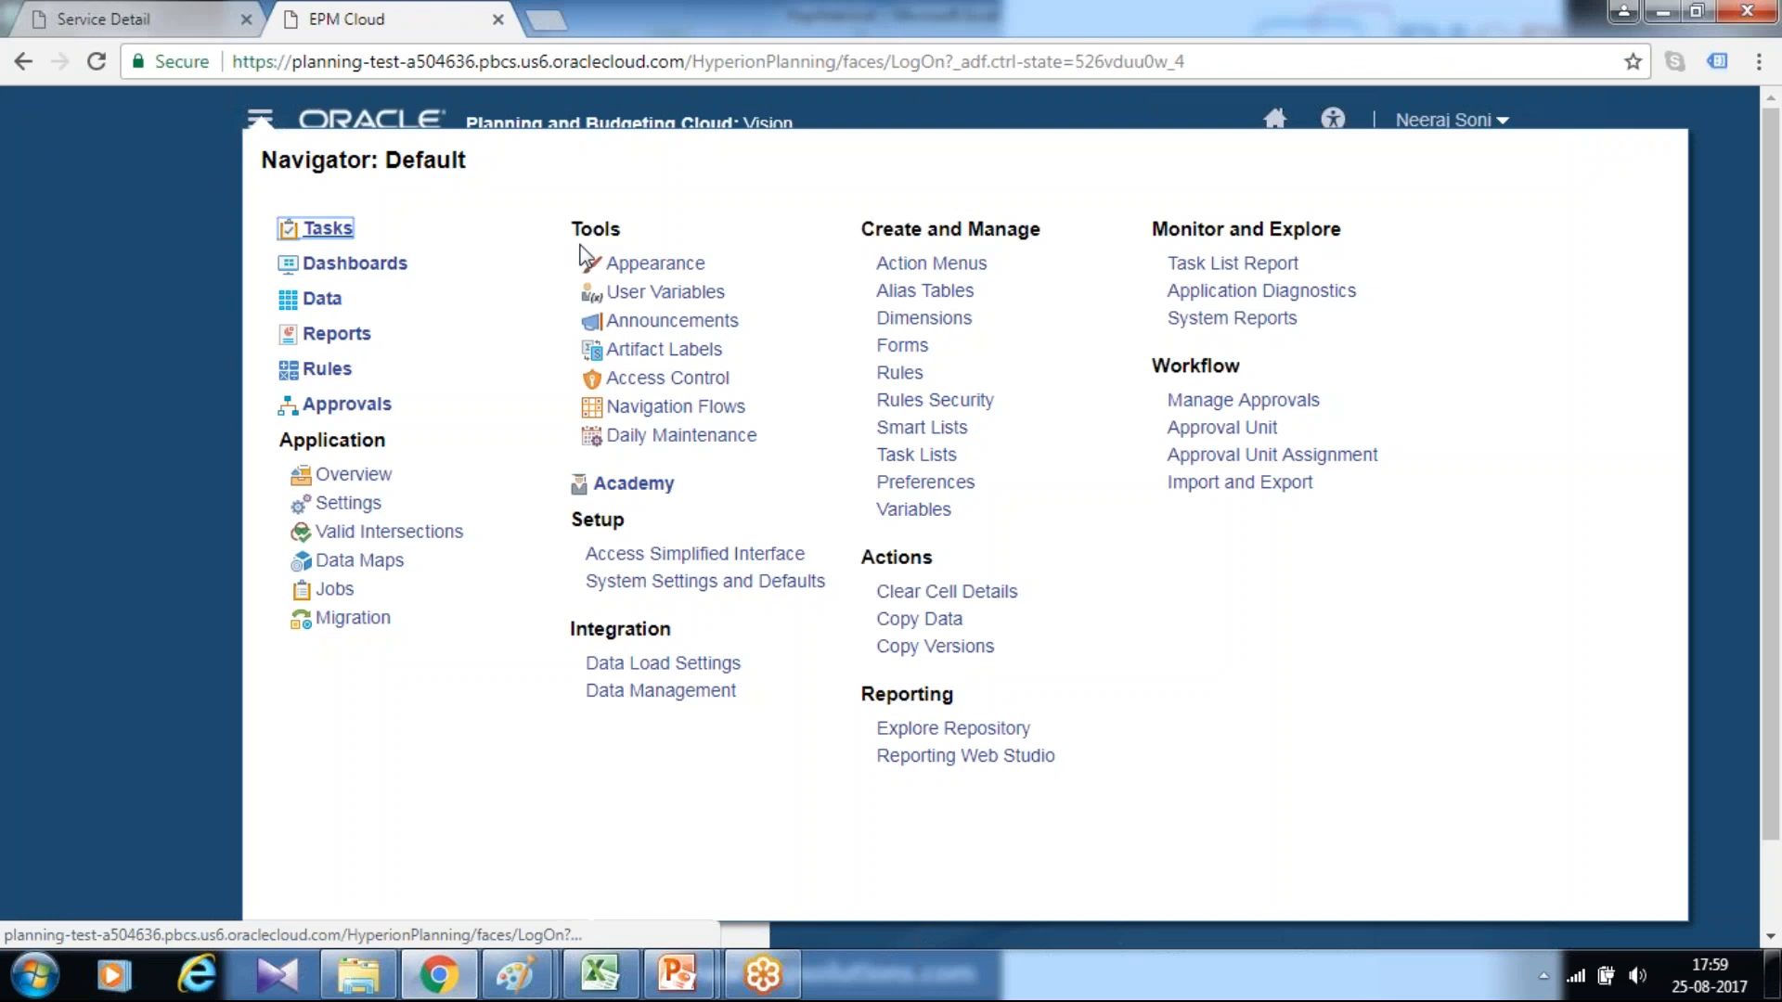
click(898, 349)
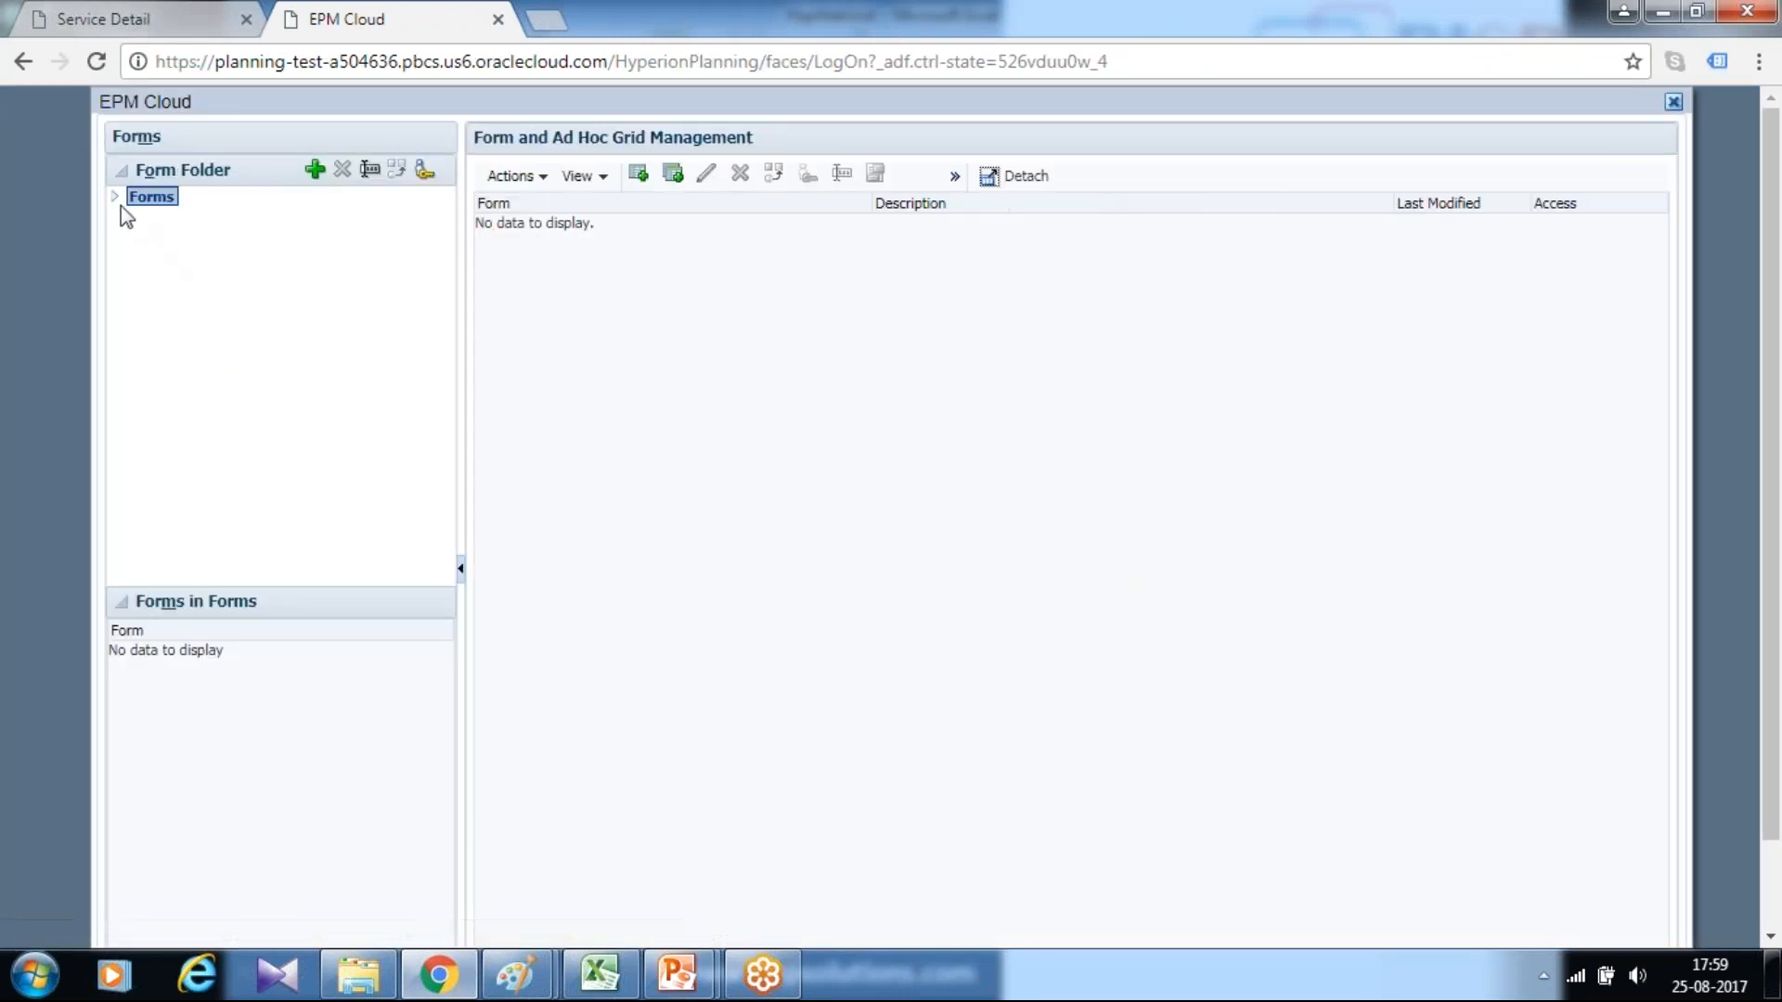
Expand the Plan form folder and select its Plan1 subfolder
click(161, 257)
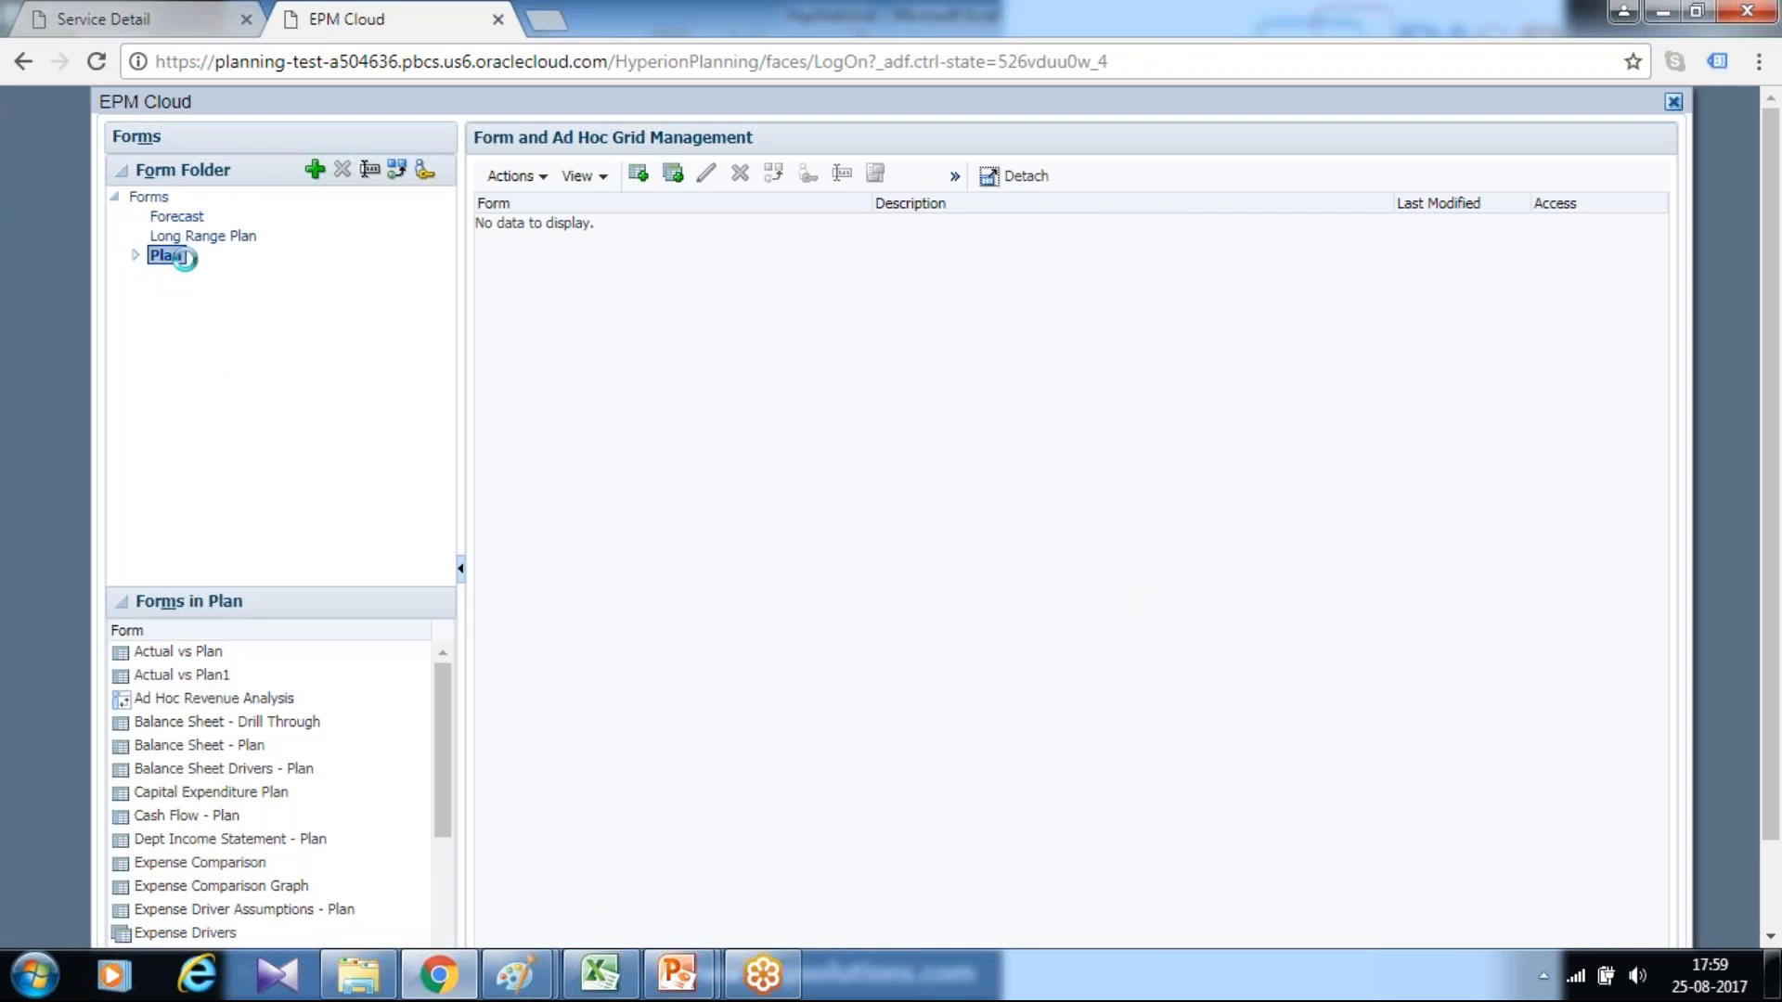
click(136, 255)
click(190, 275)
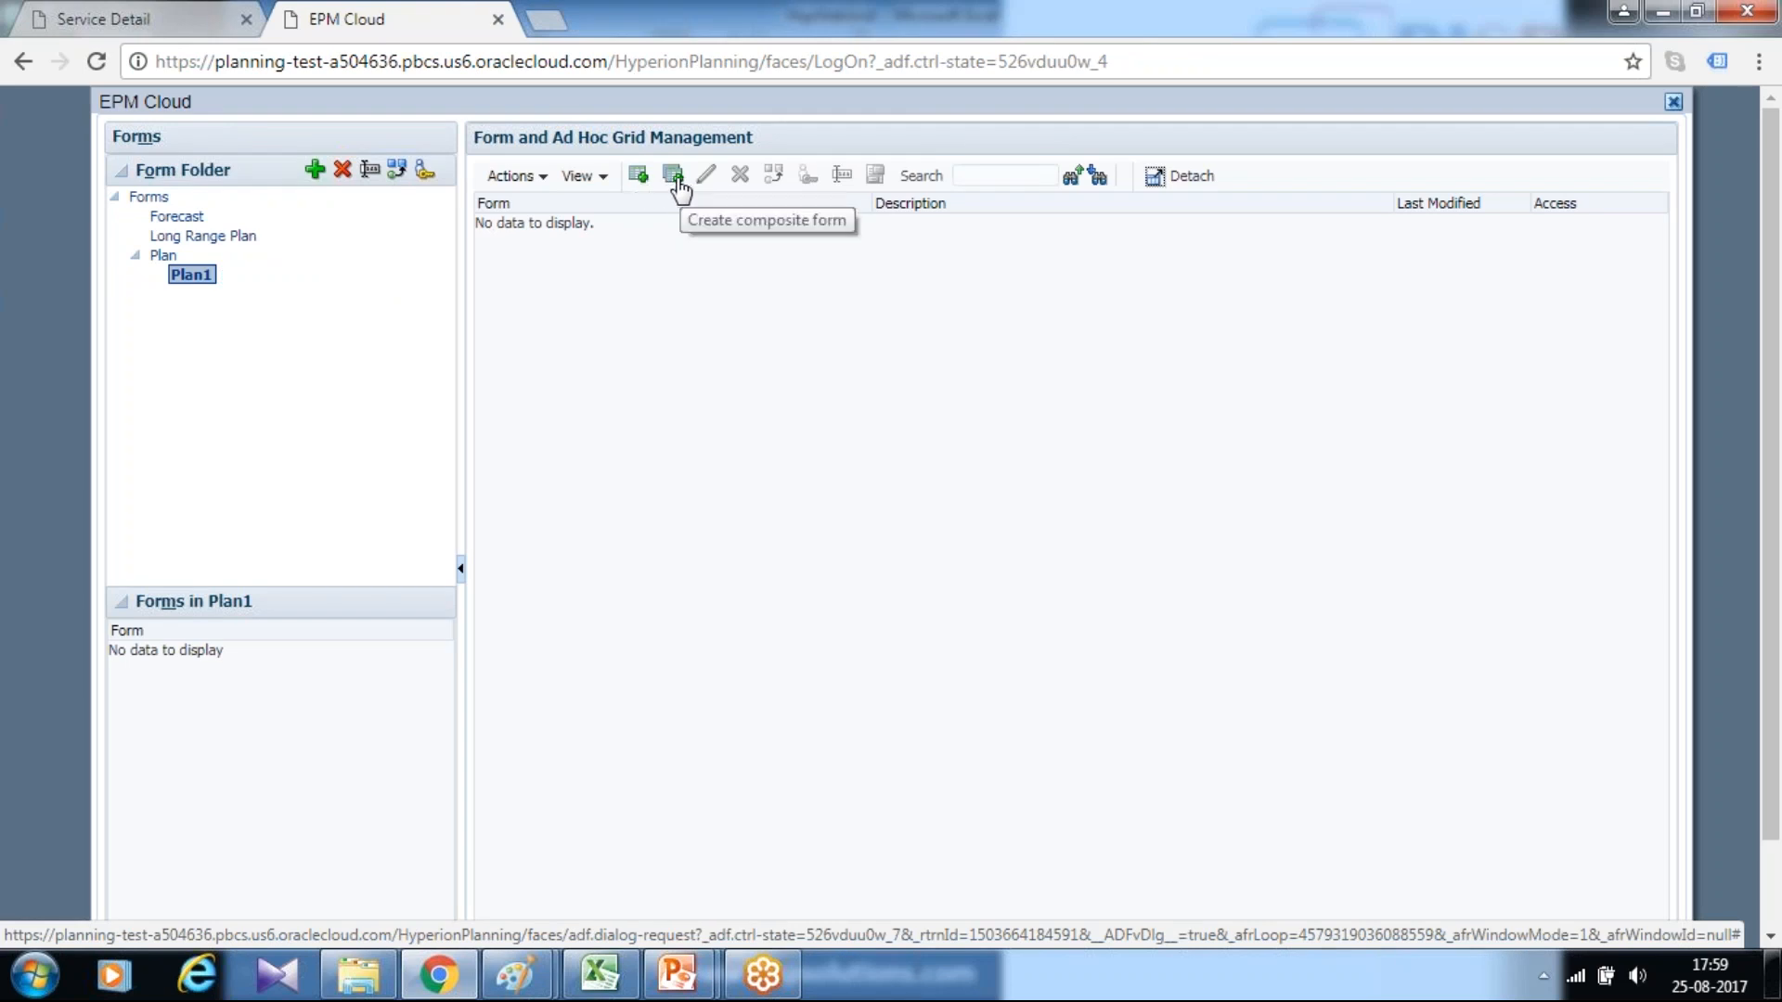
Create a simple form named "Actual vs Plan Test" in the Plan1 folder and open its layout
click(639, 179)
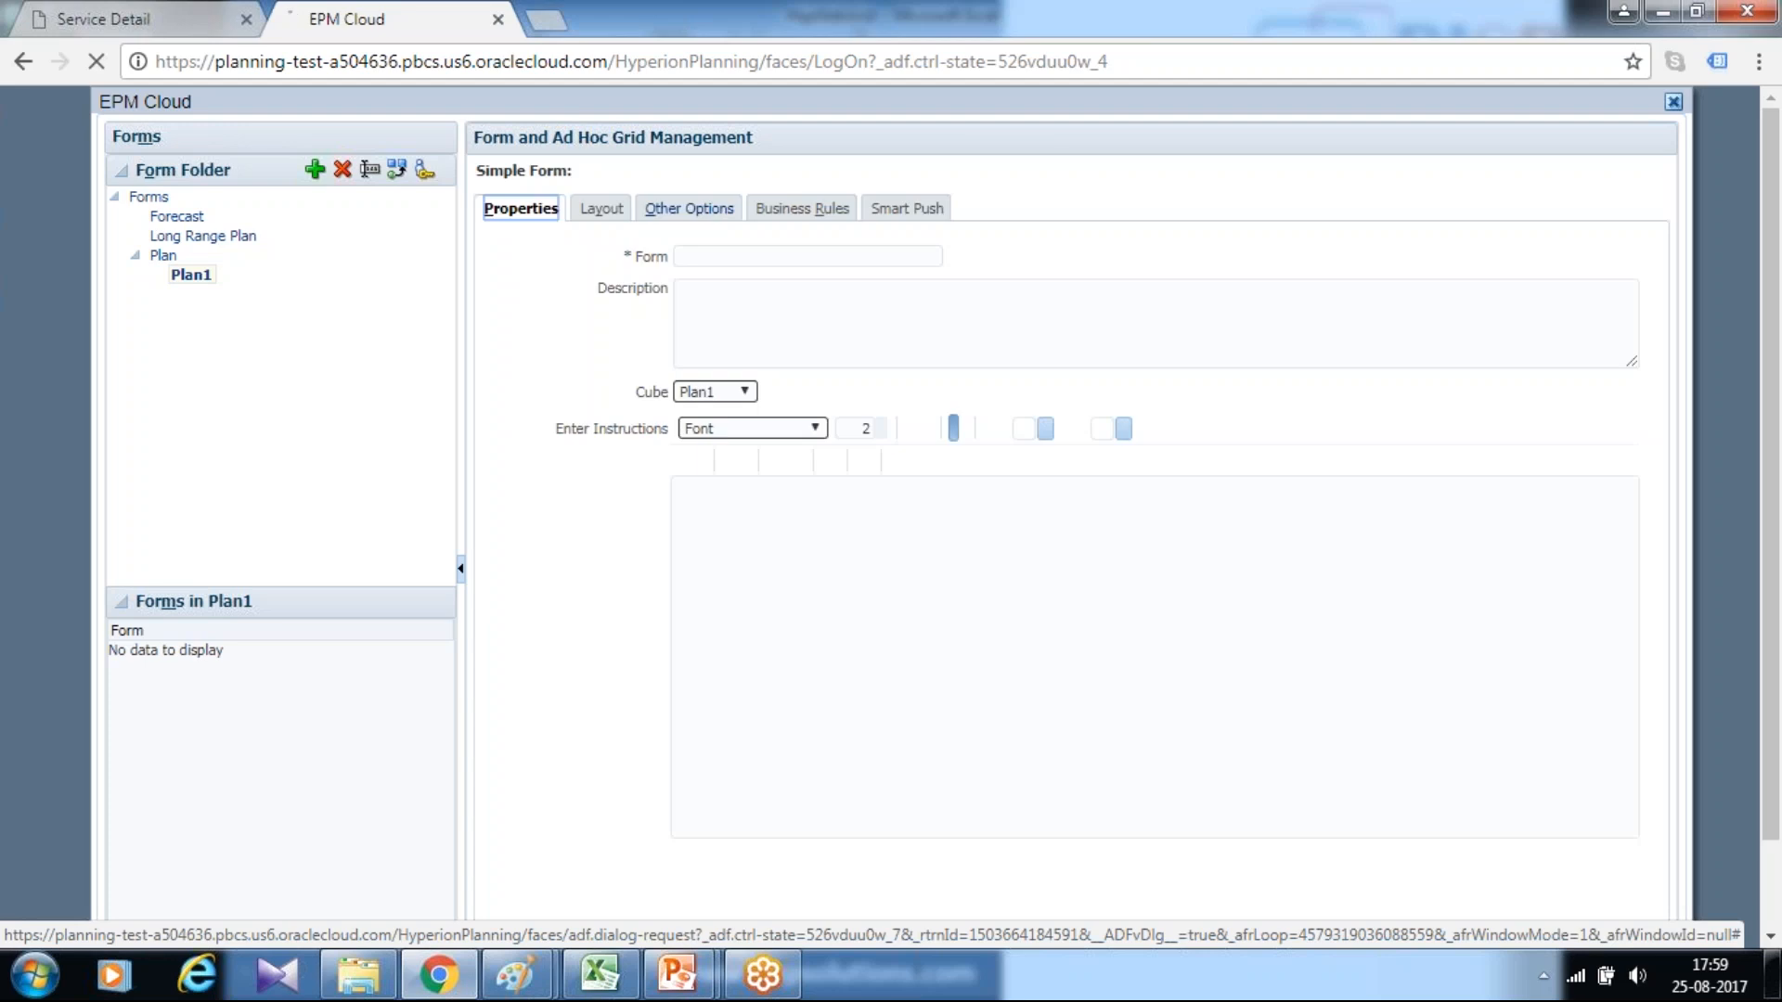
click(735, 255)
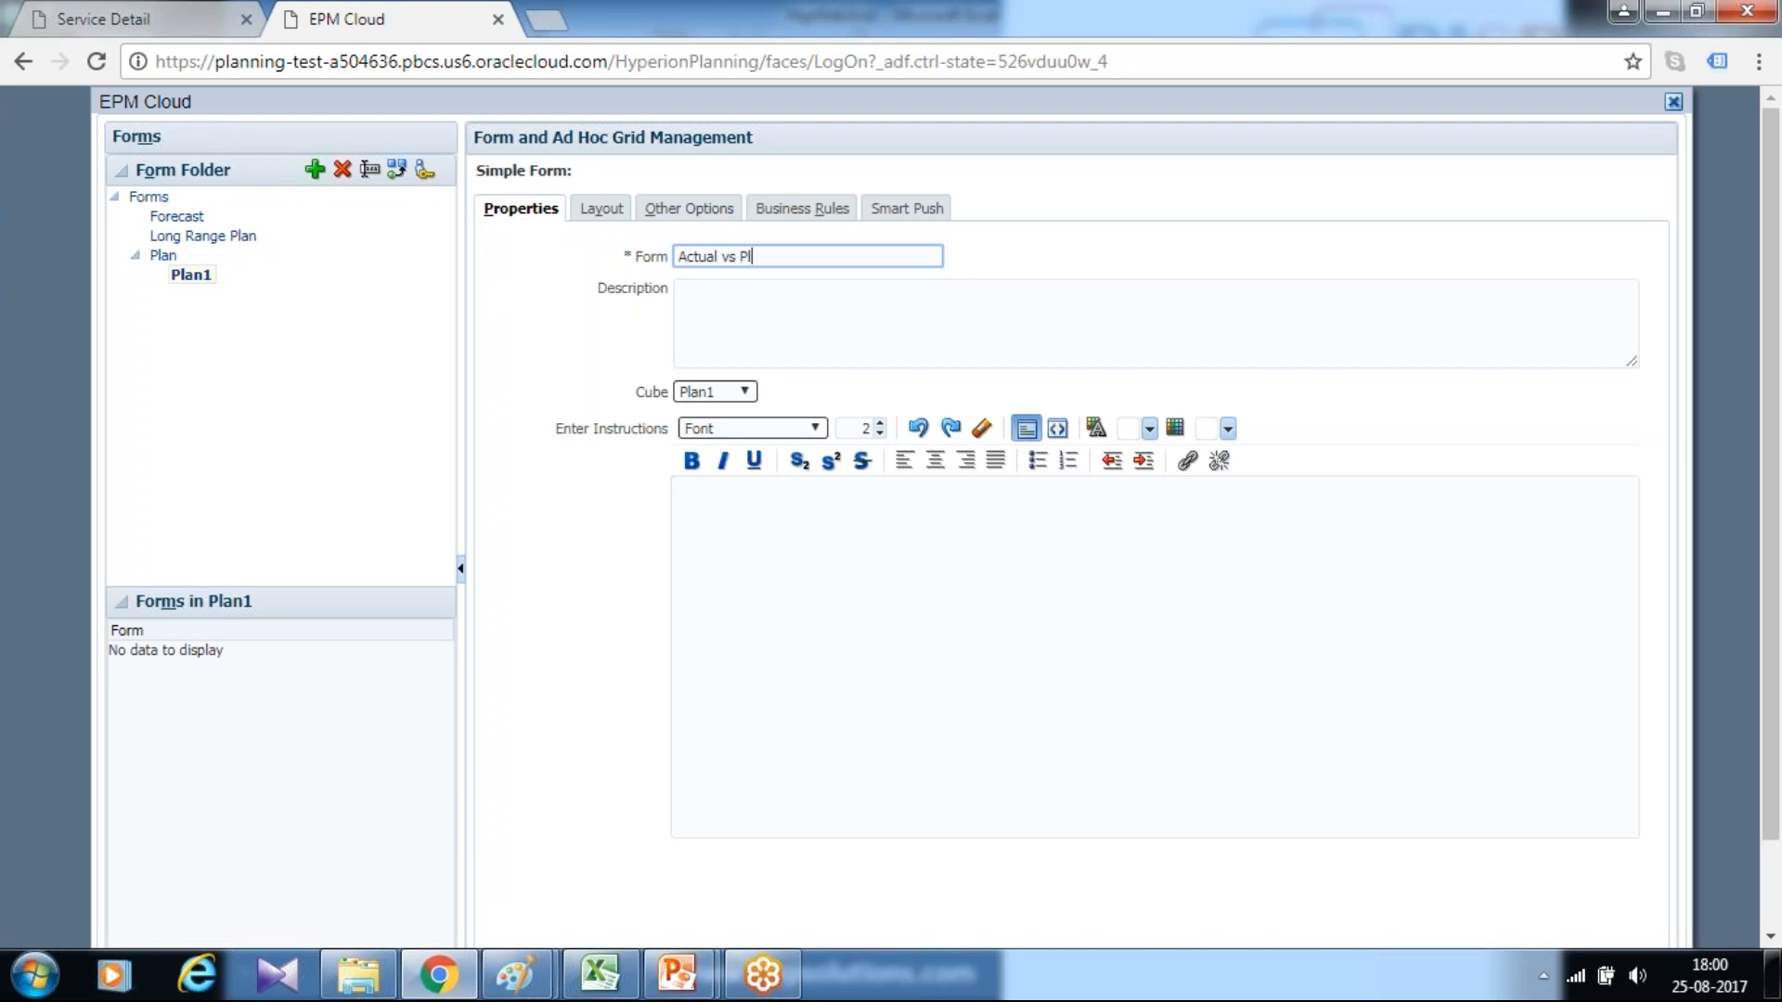
key(Tab)
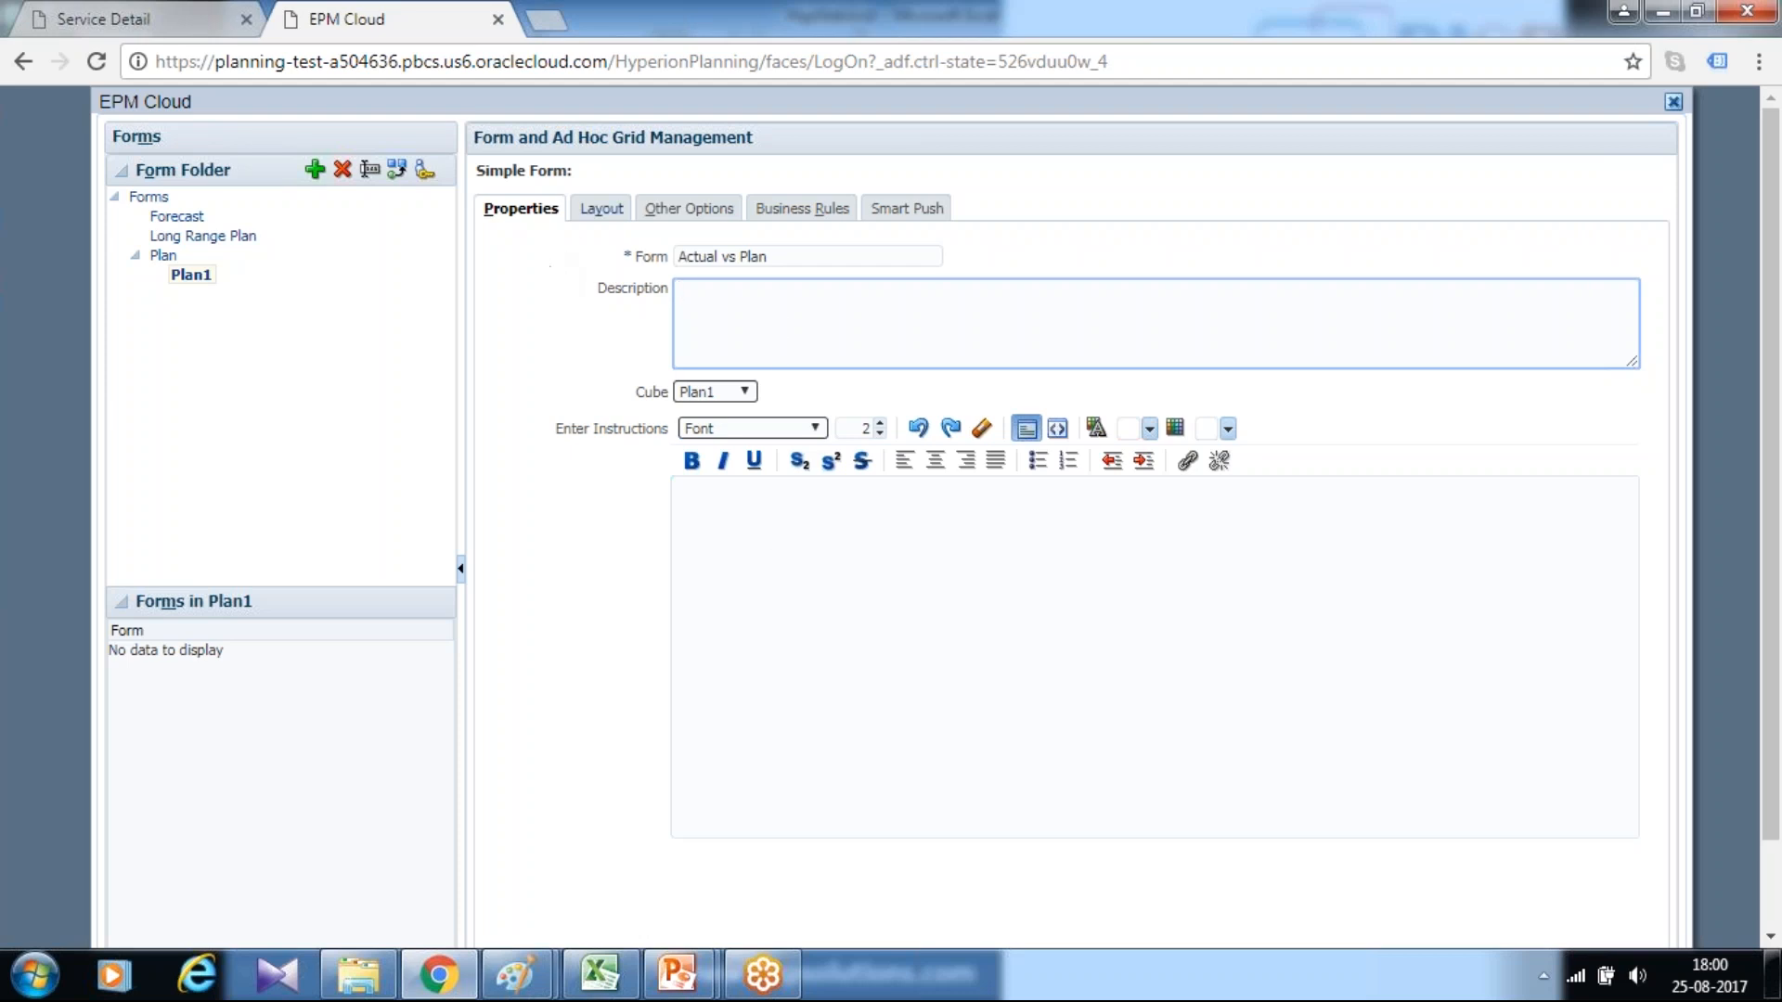
click(597, 206)
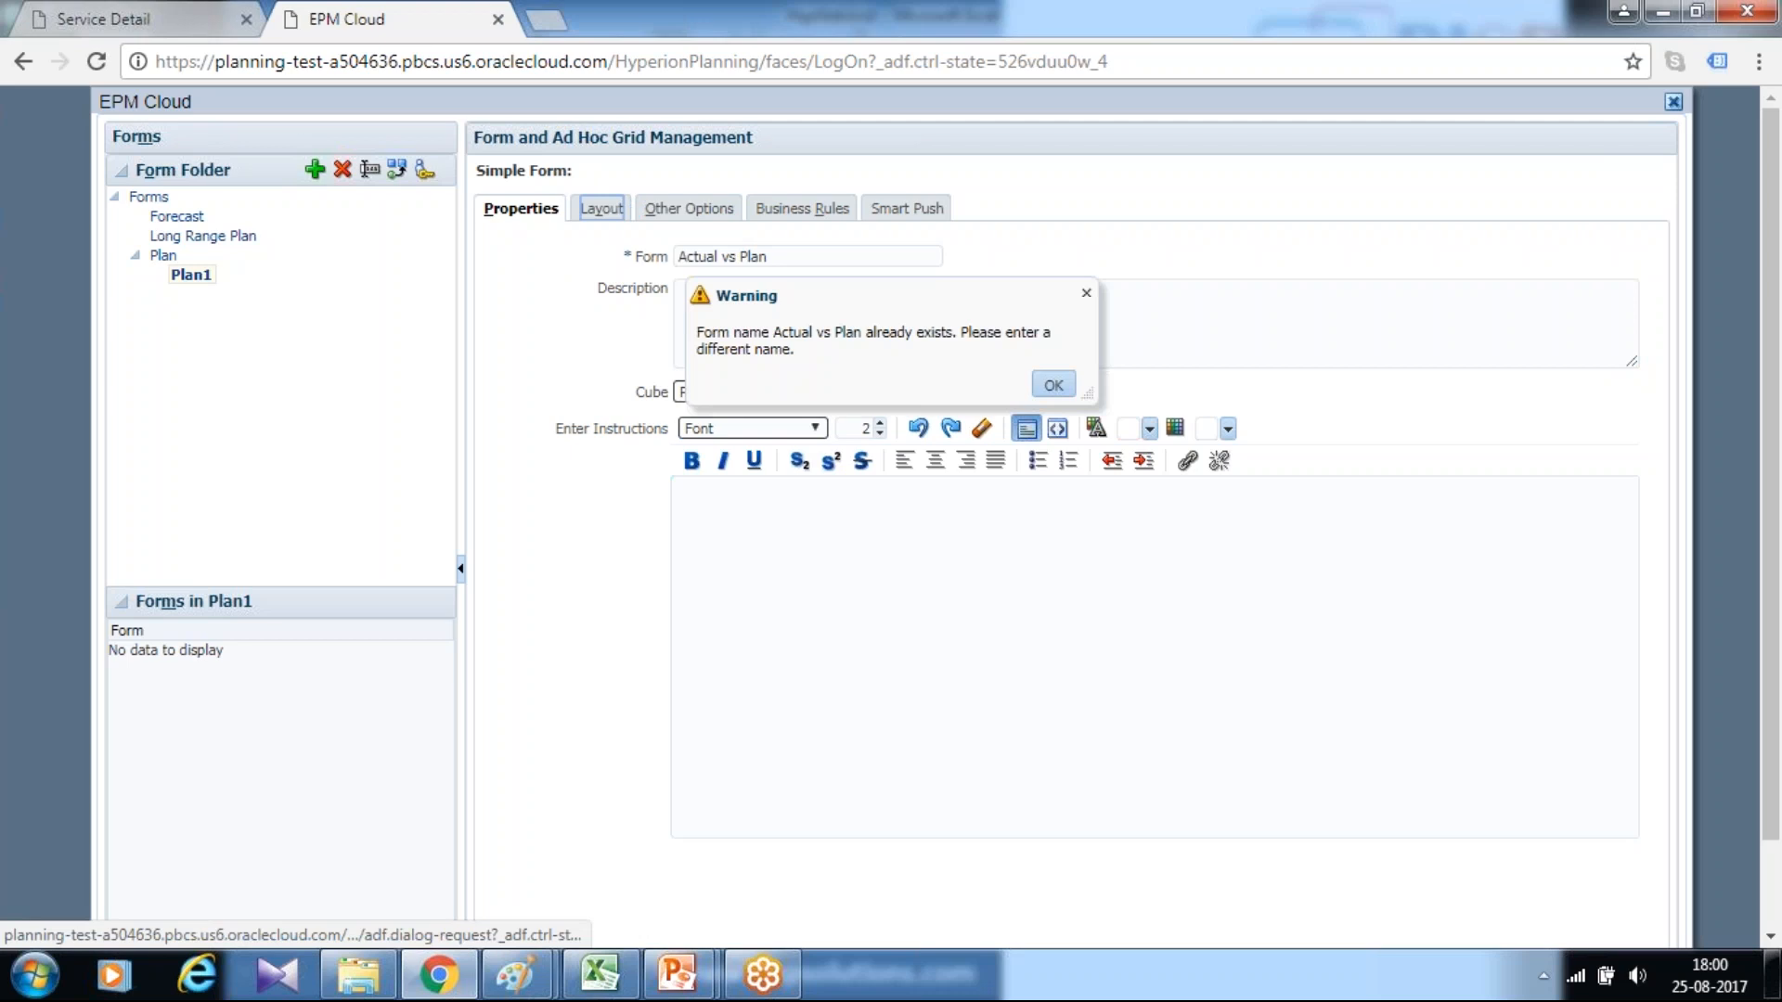
click(1053, 384)
click(806, 257)
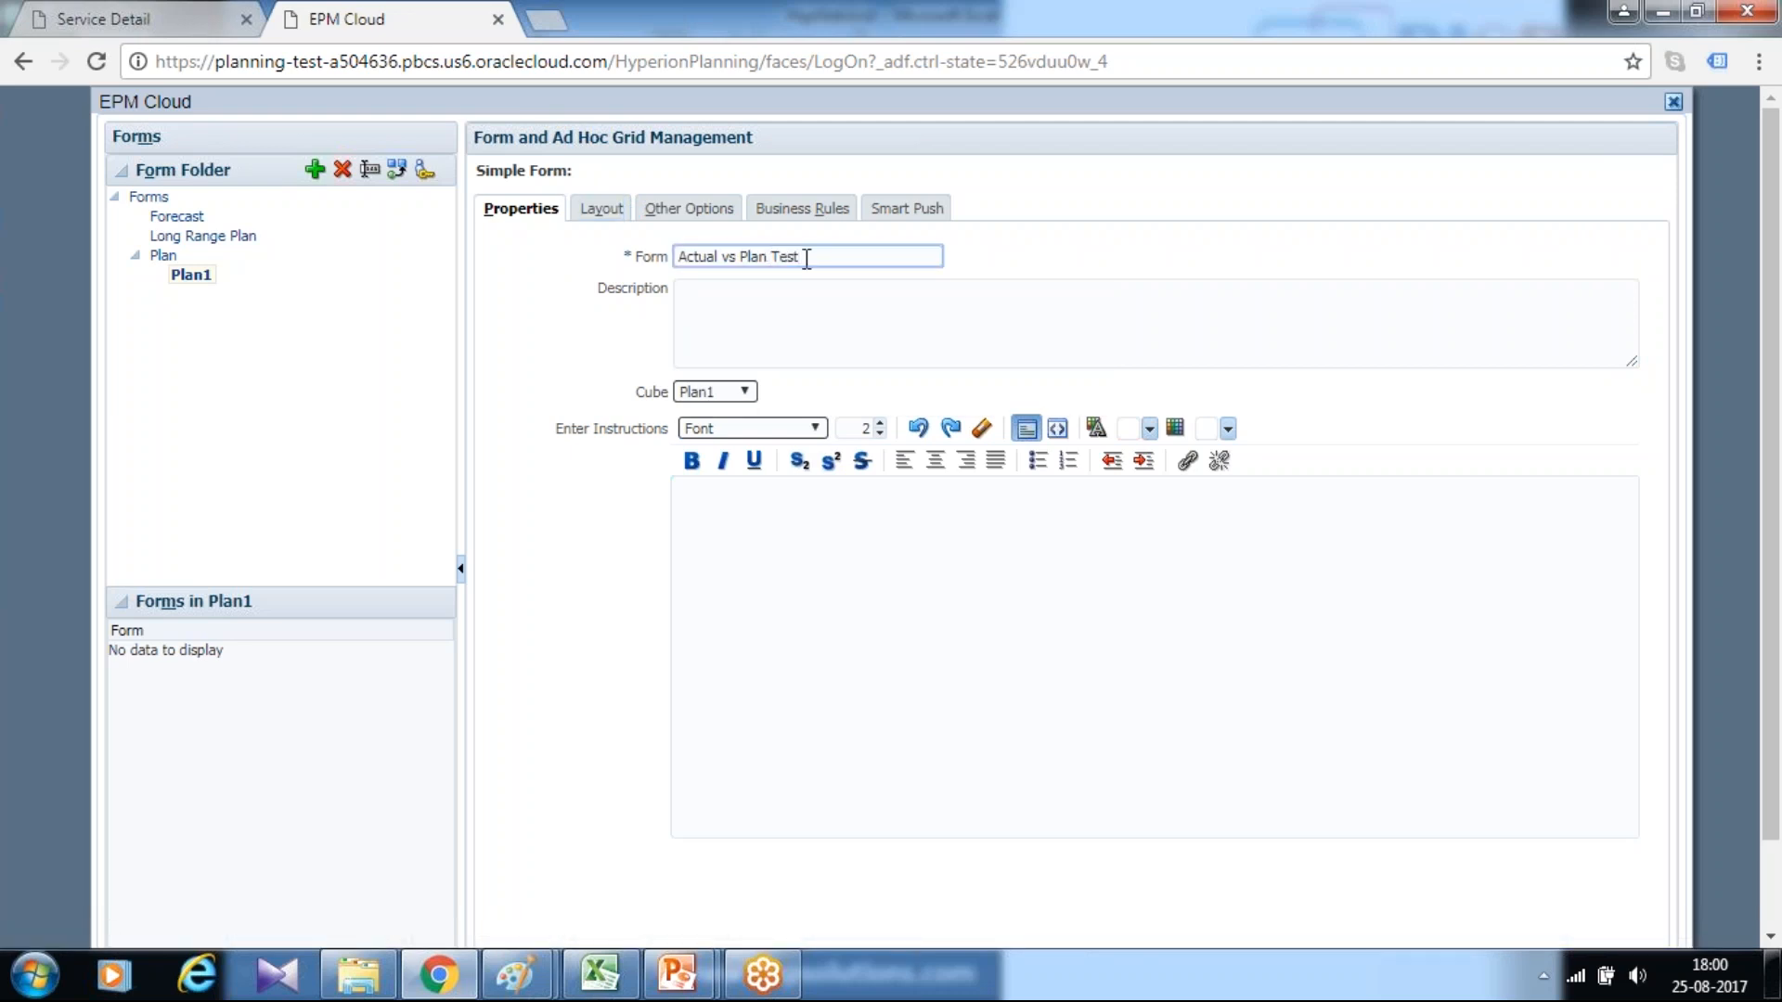
click(597, 208)
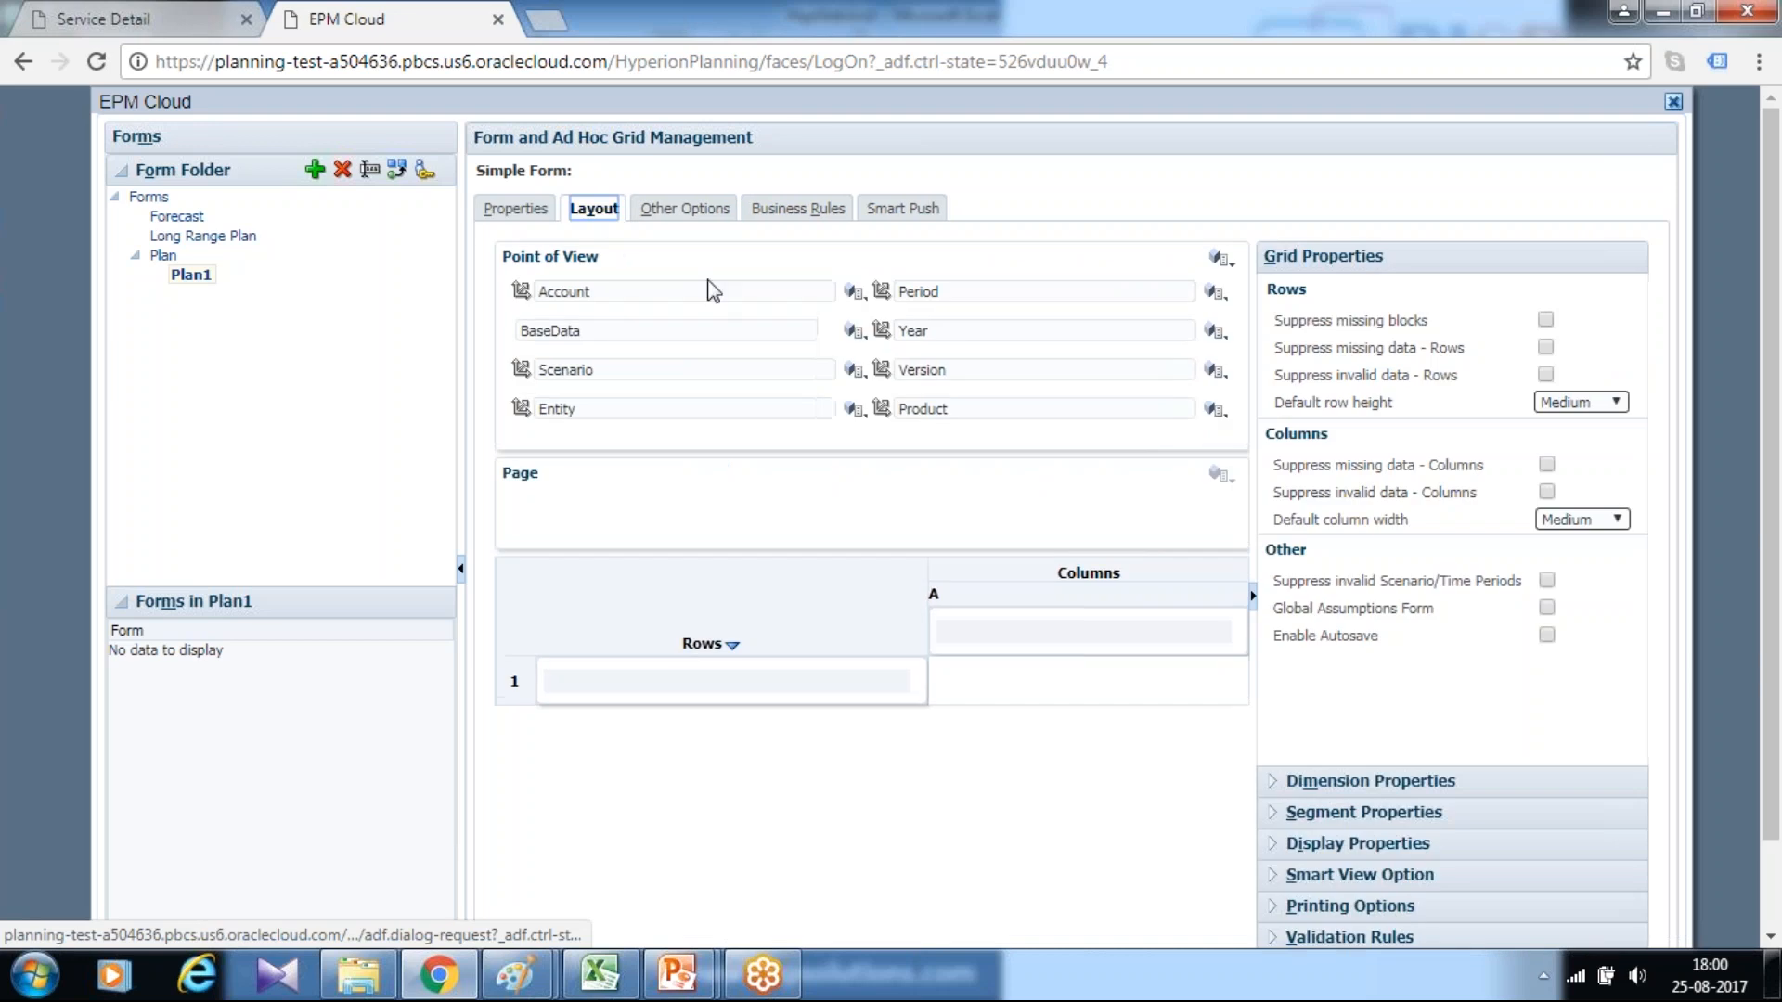
Check the account rows down to Total Operating Expenses in the Excel sample, and return to the form layout in Chrome
click(604, 980)
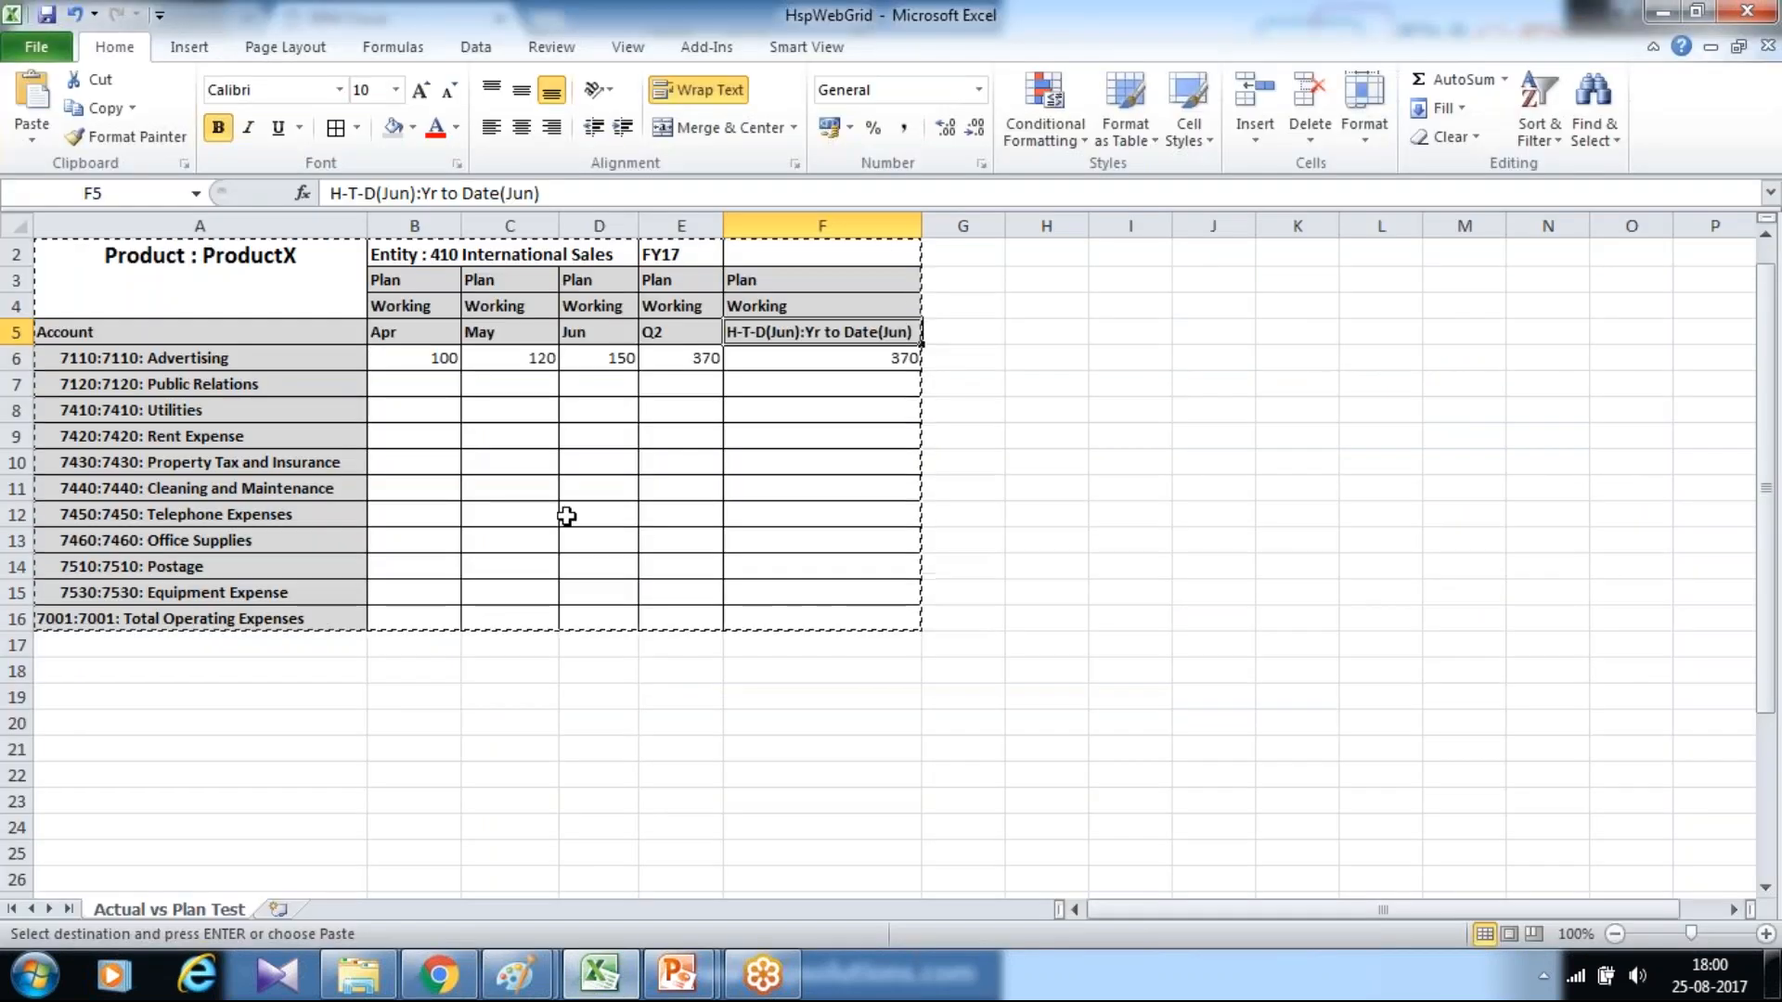
click(275, 288)
drag(269, 339, 239, 612)
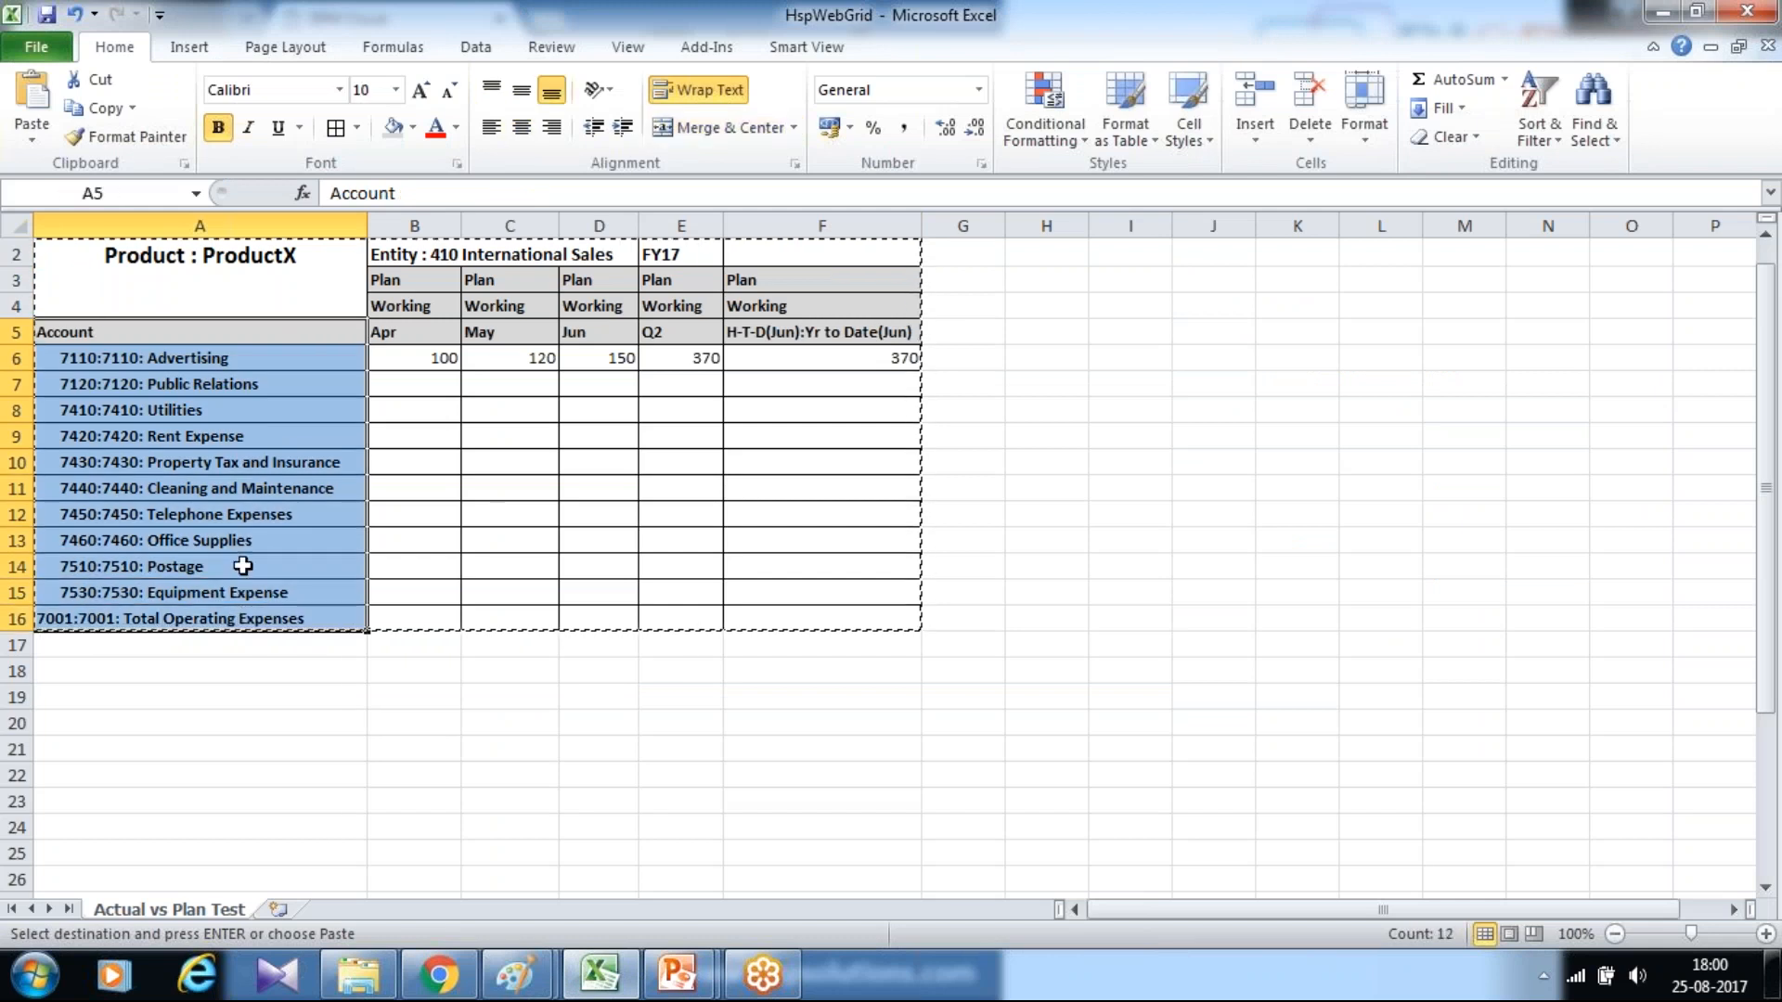
click(232, 618)
key(alt+Tab)
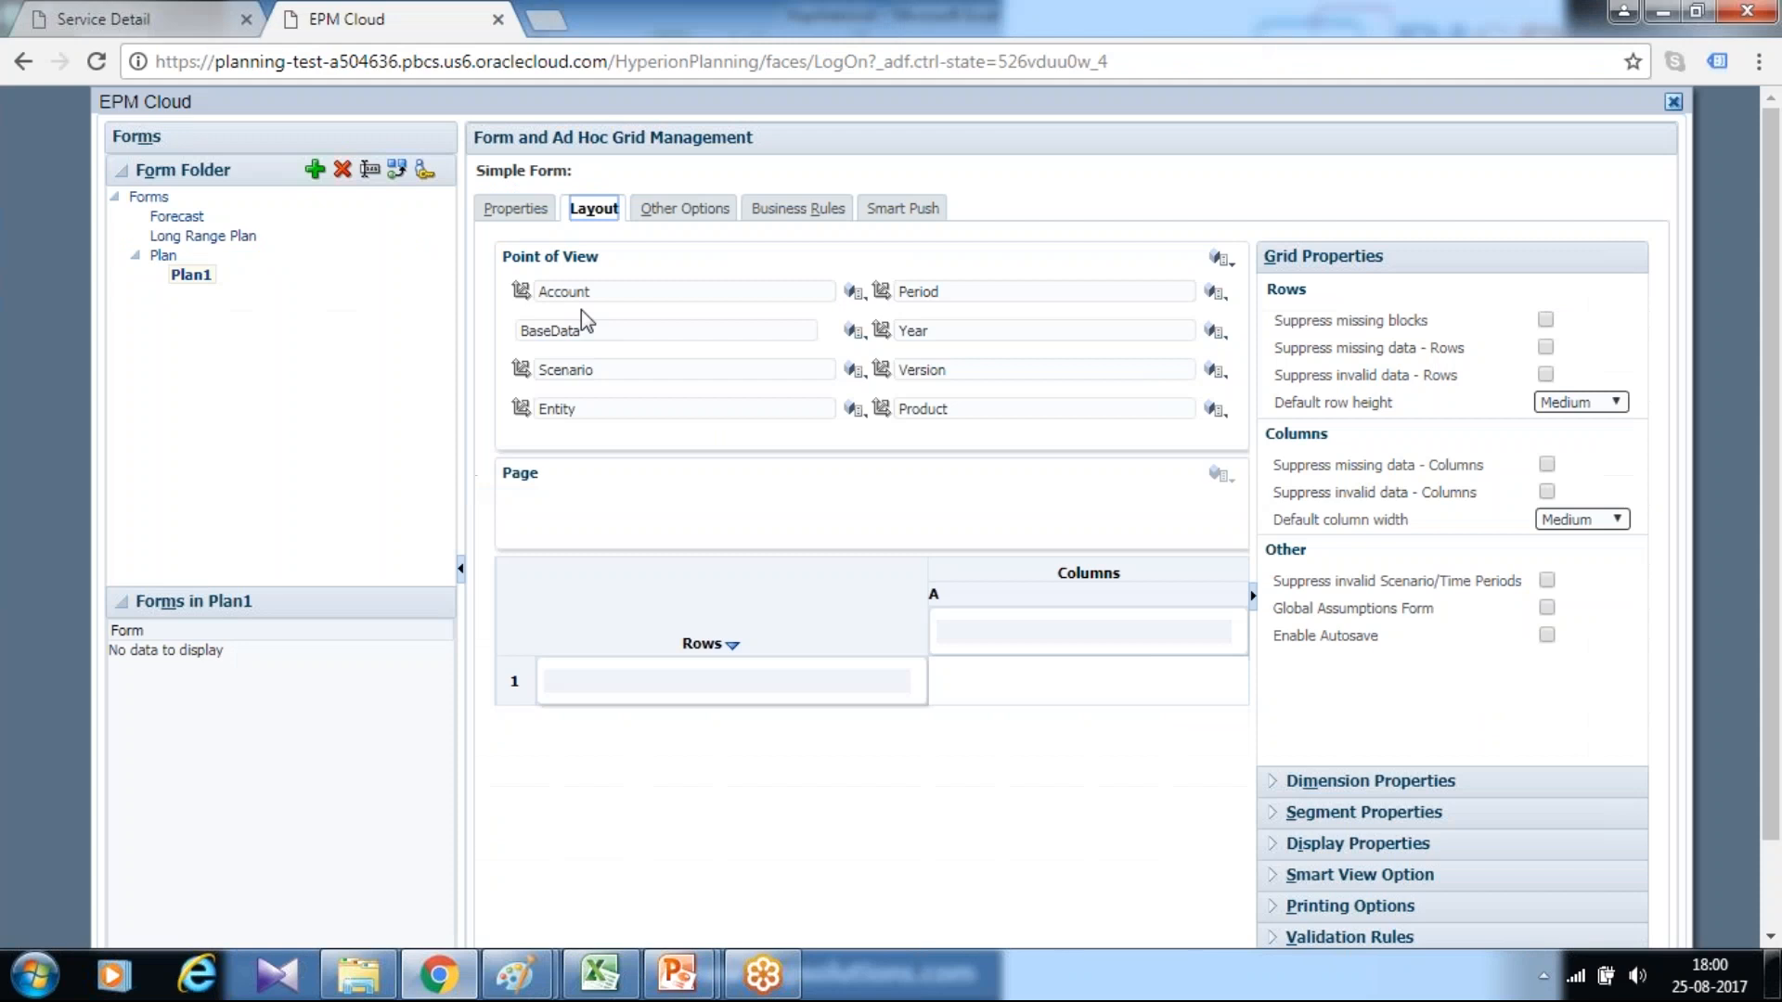
Move the Account dimension from the point of view to the rows and open its member selection
drag(557, 291, 573, 684)
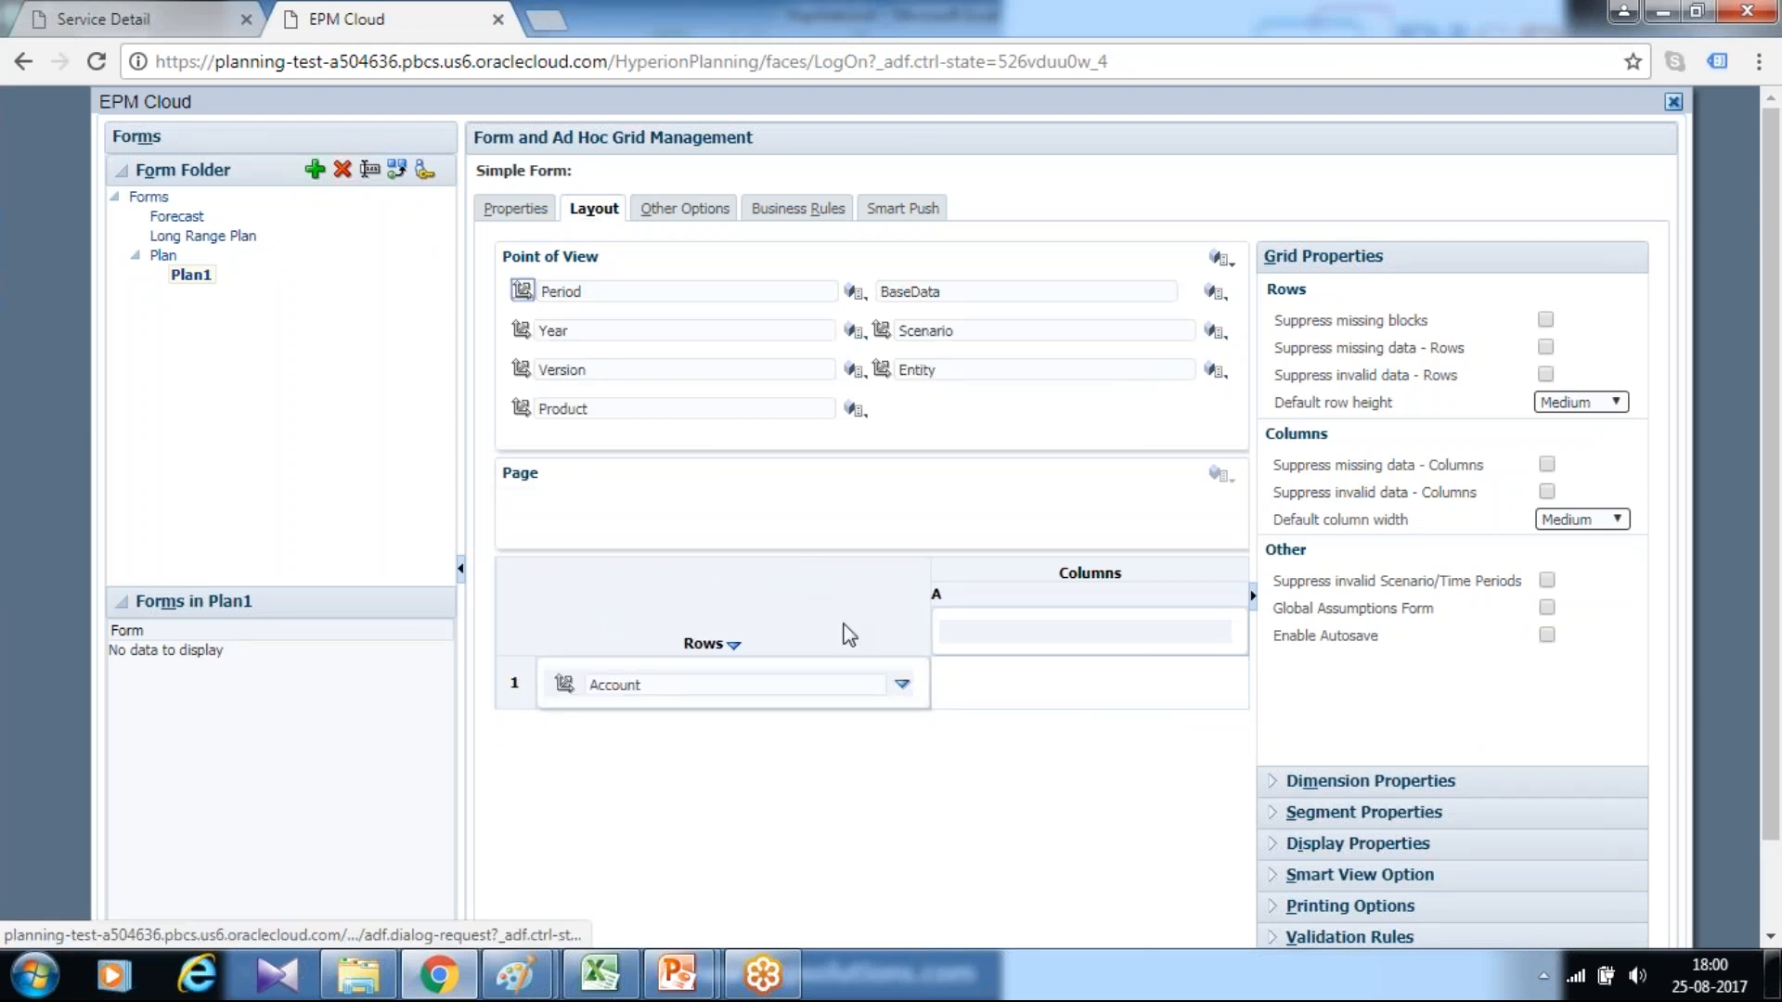
click(902, 685)
click(942, 689)
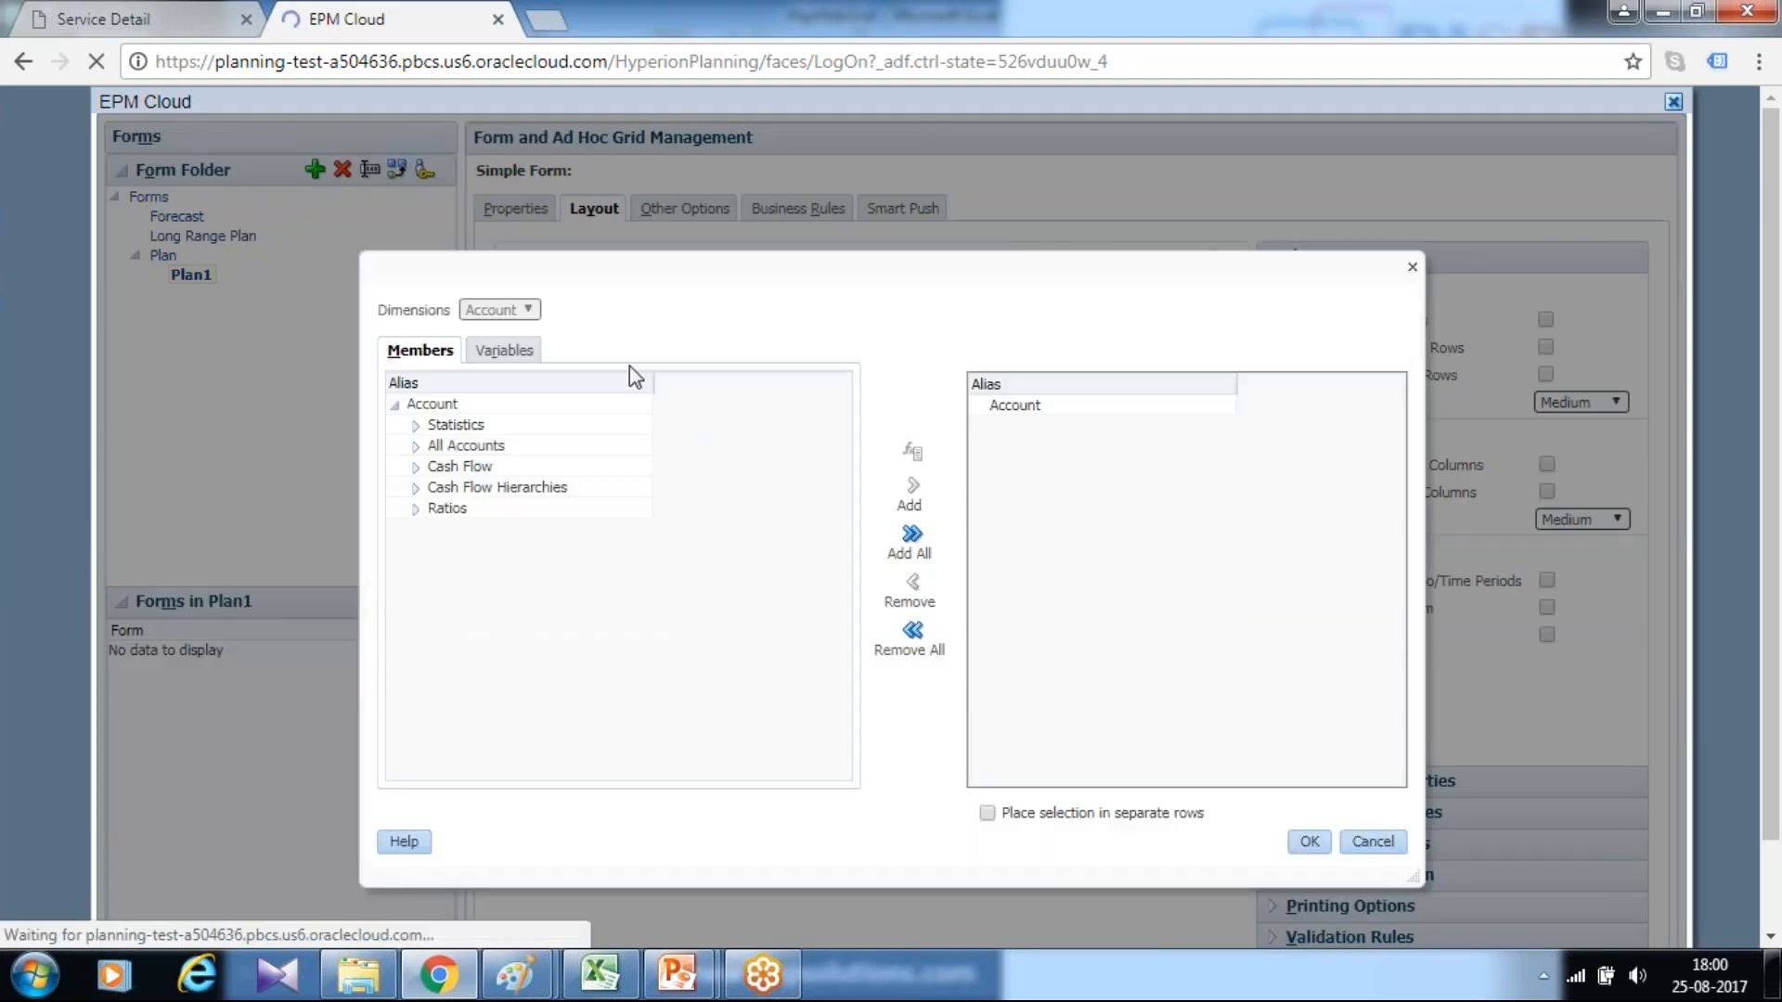
Find account 7001: Total Operating Expenses and set its Descendants (inc) as the row members
click(666, 386)
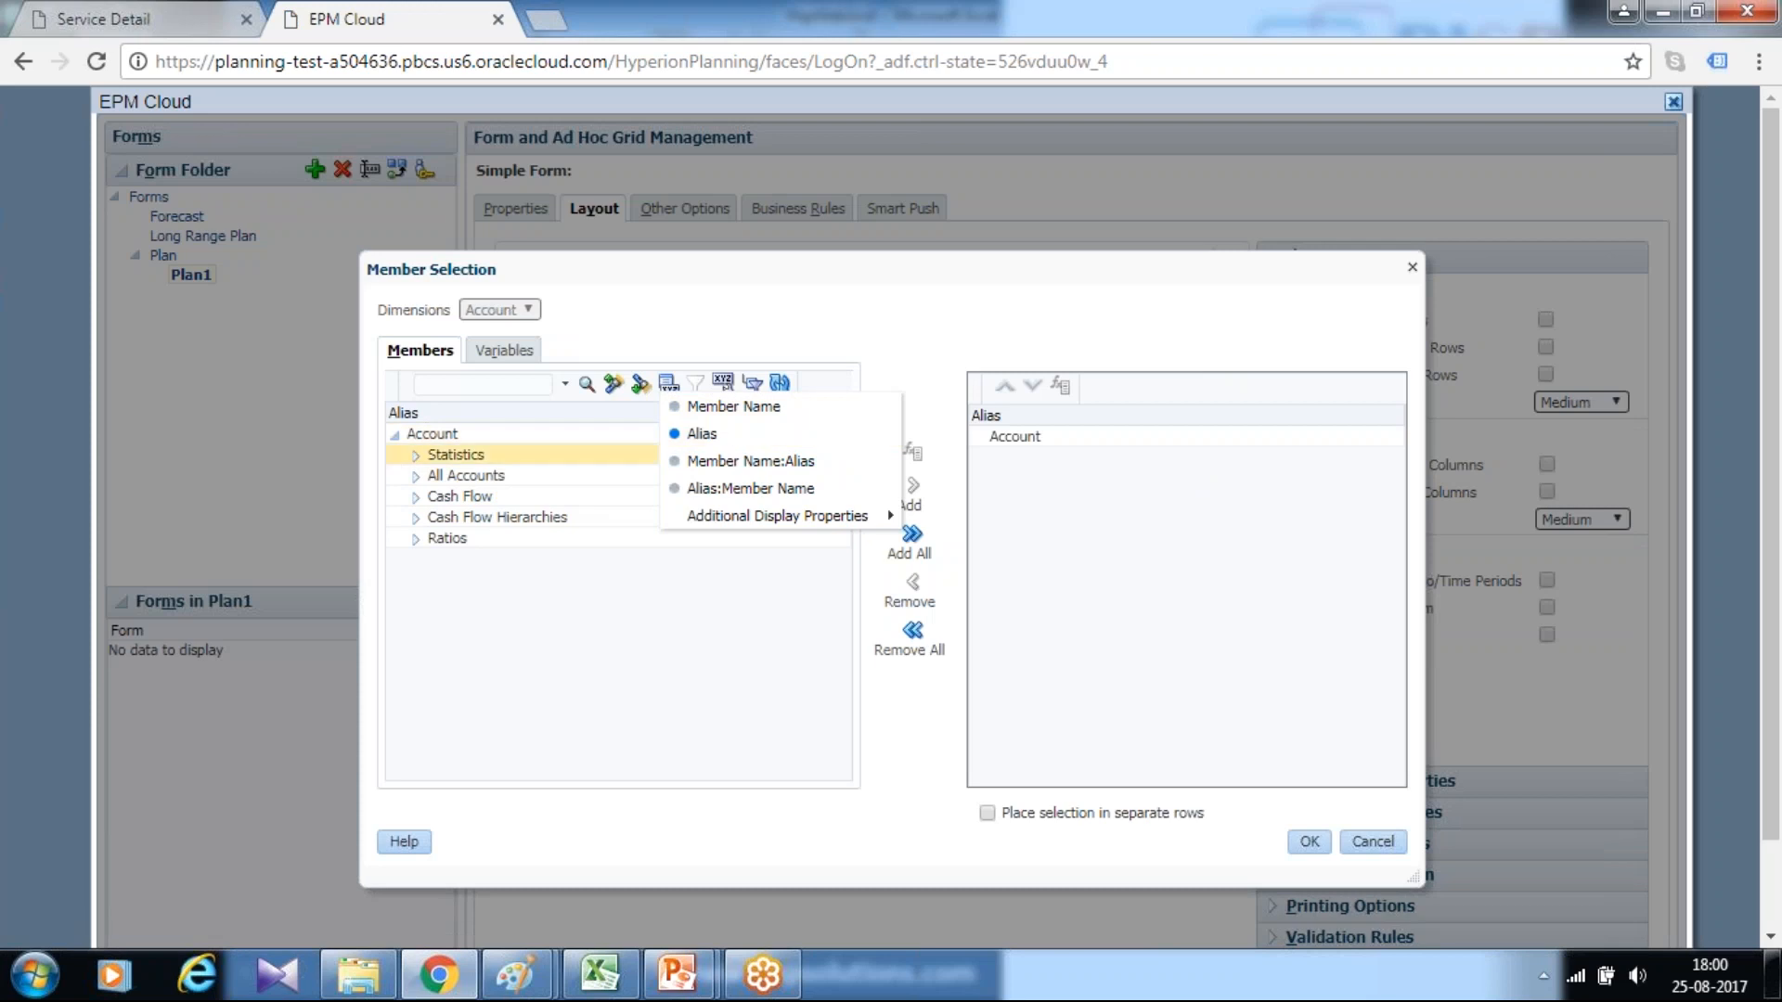
click(459, 387)
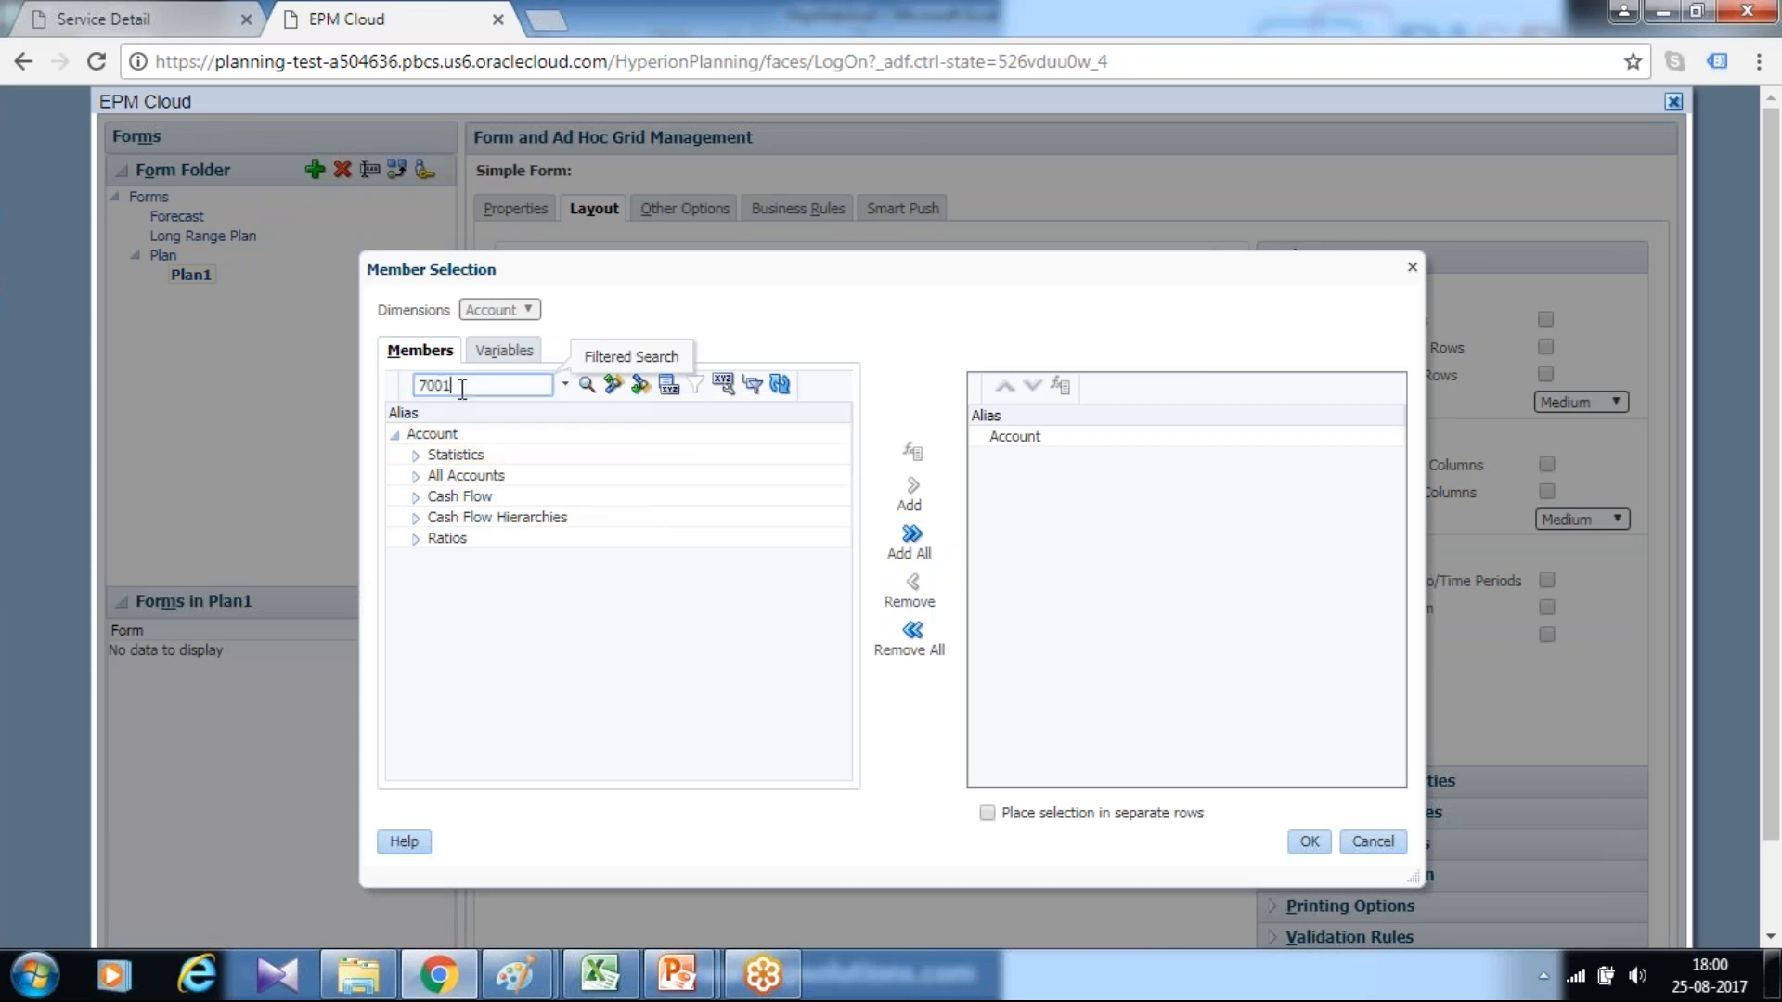
key(Return)
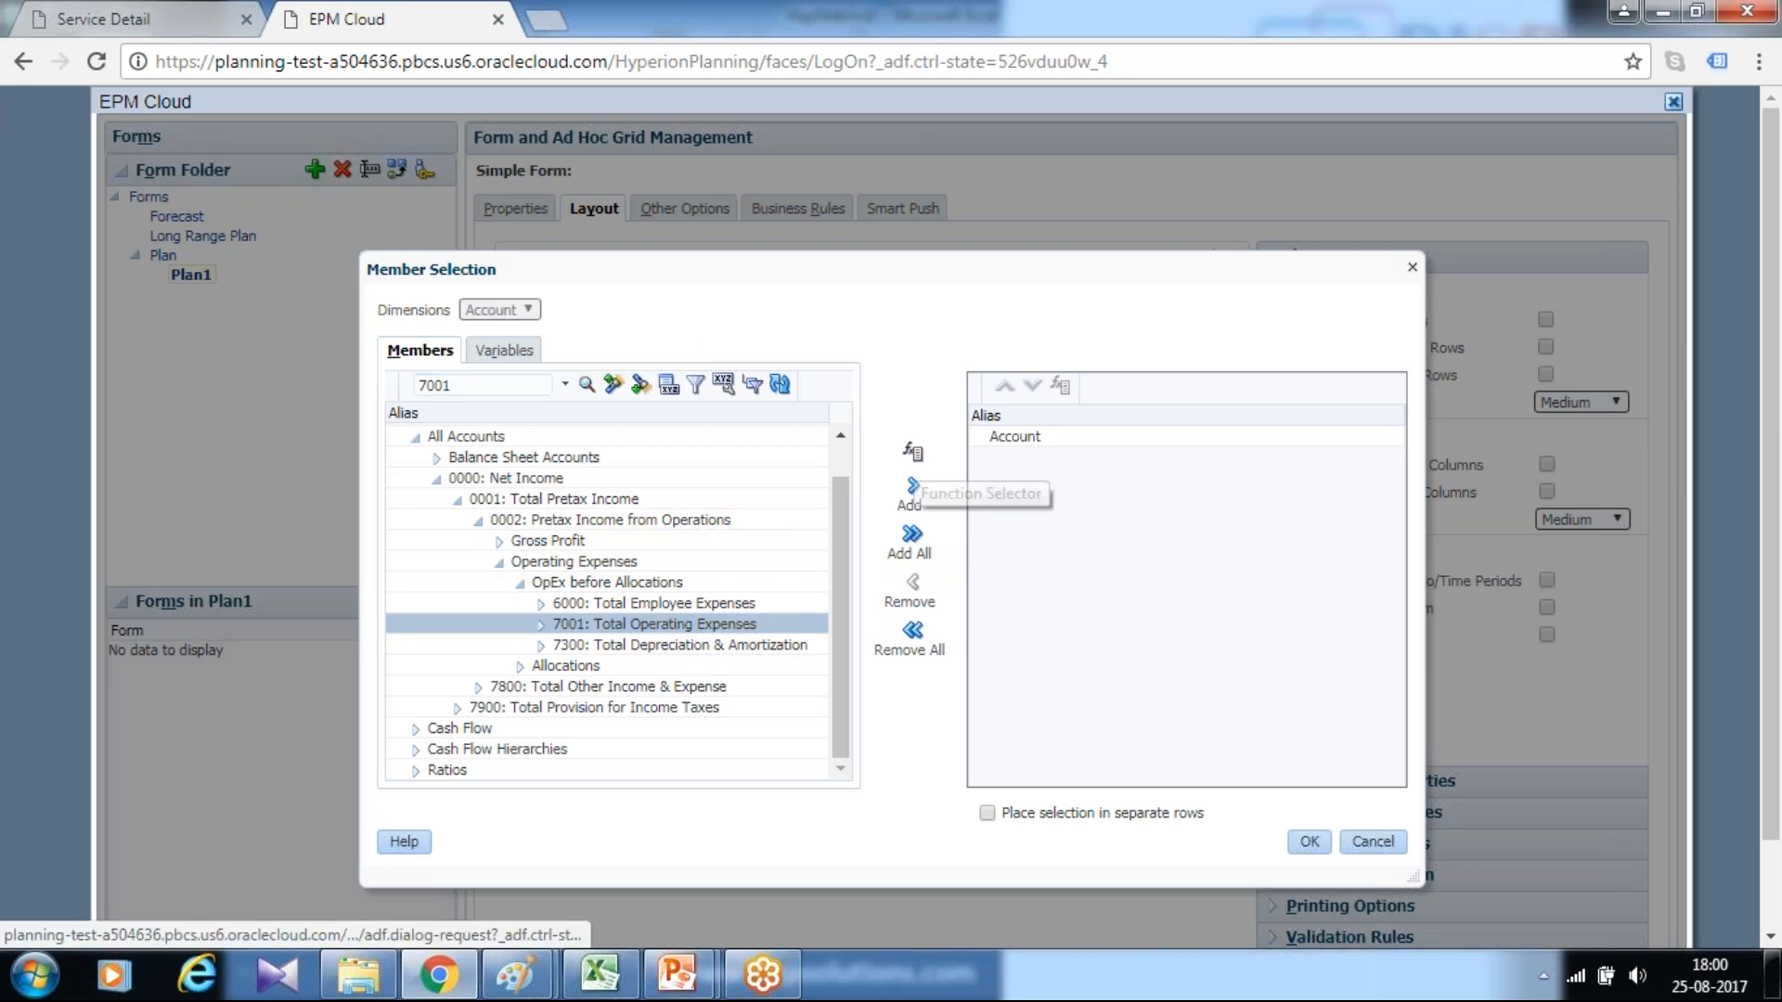
click(914, 486)
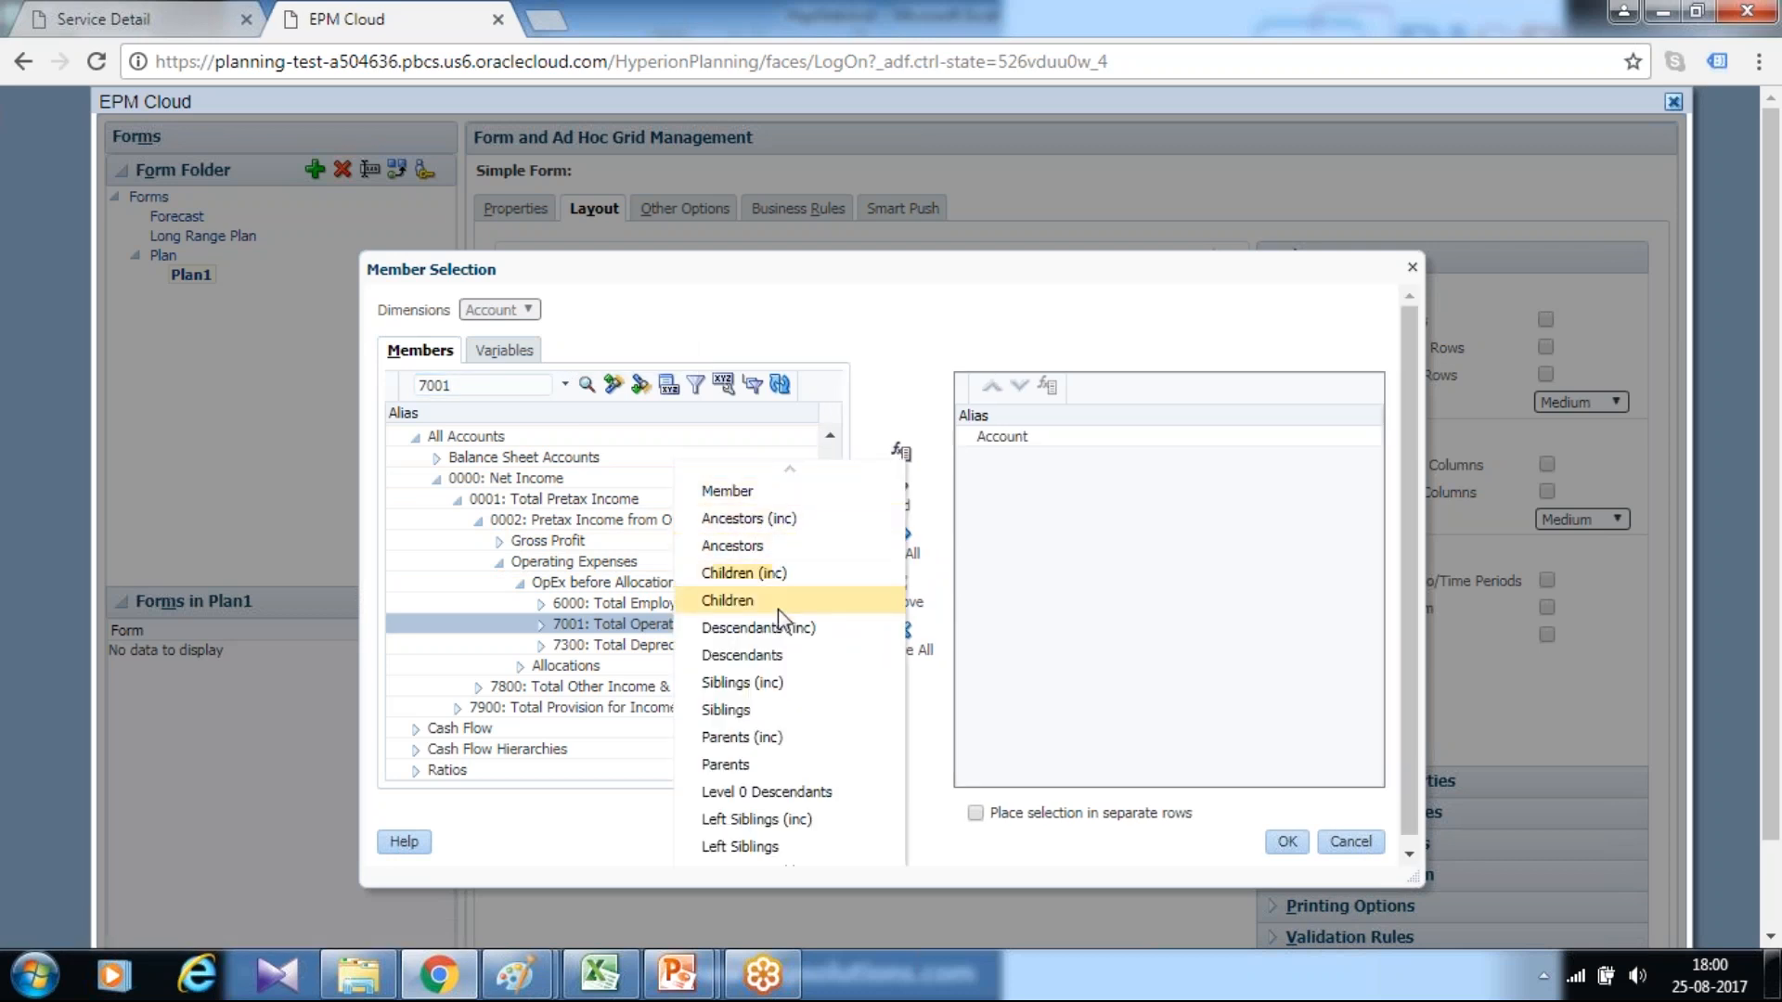
click(790, 639)
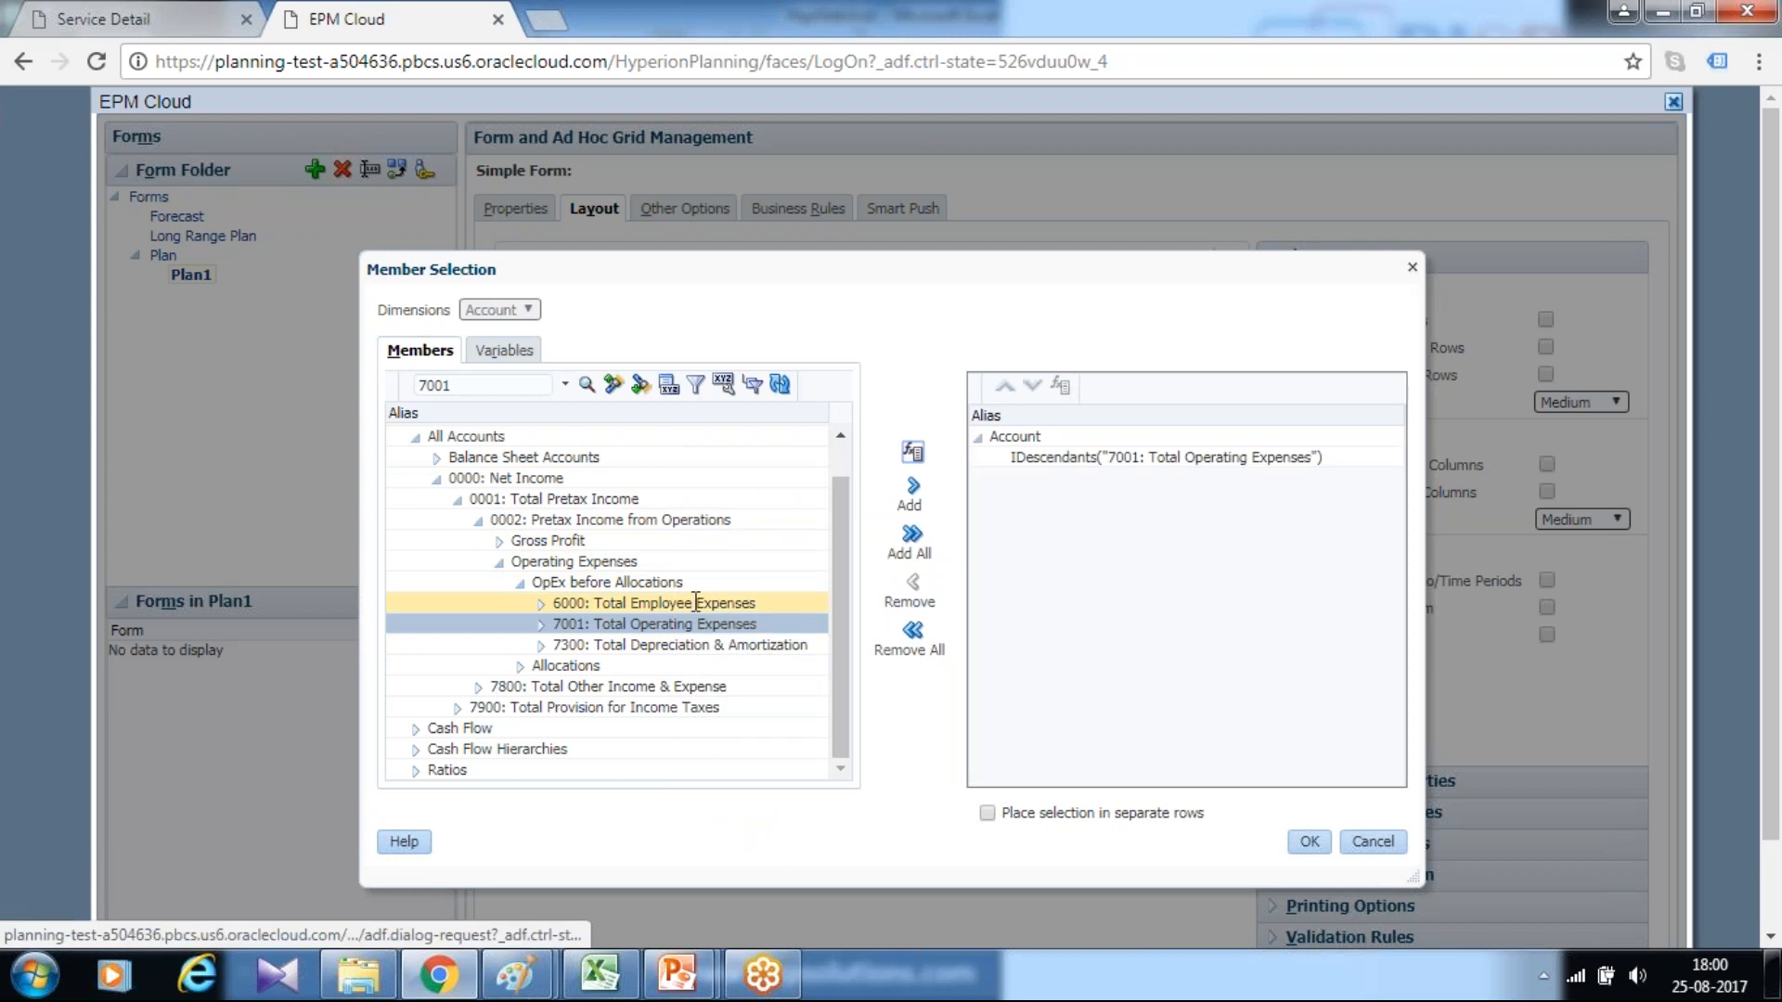
click(1310, 840)
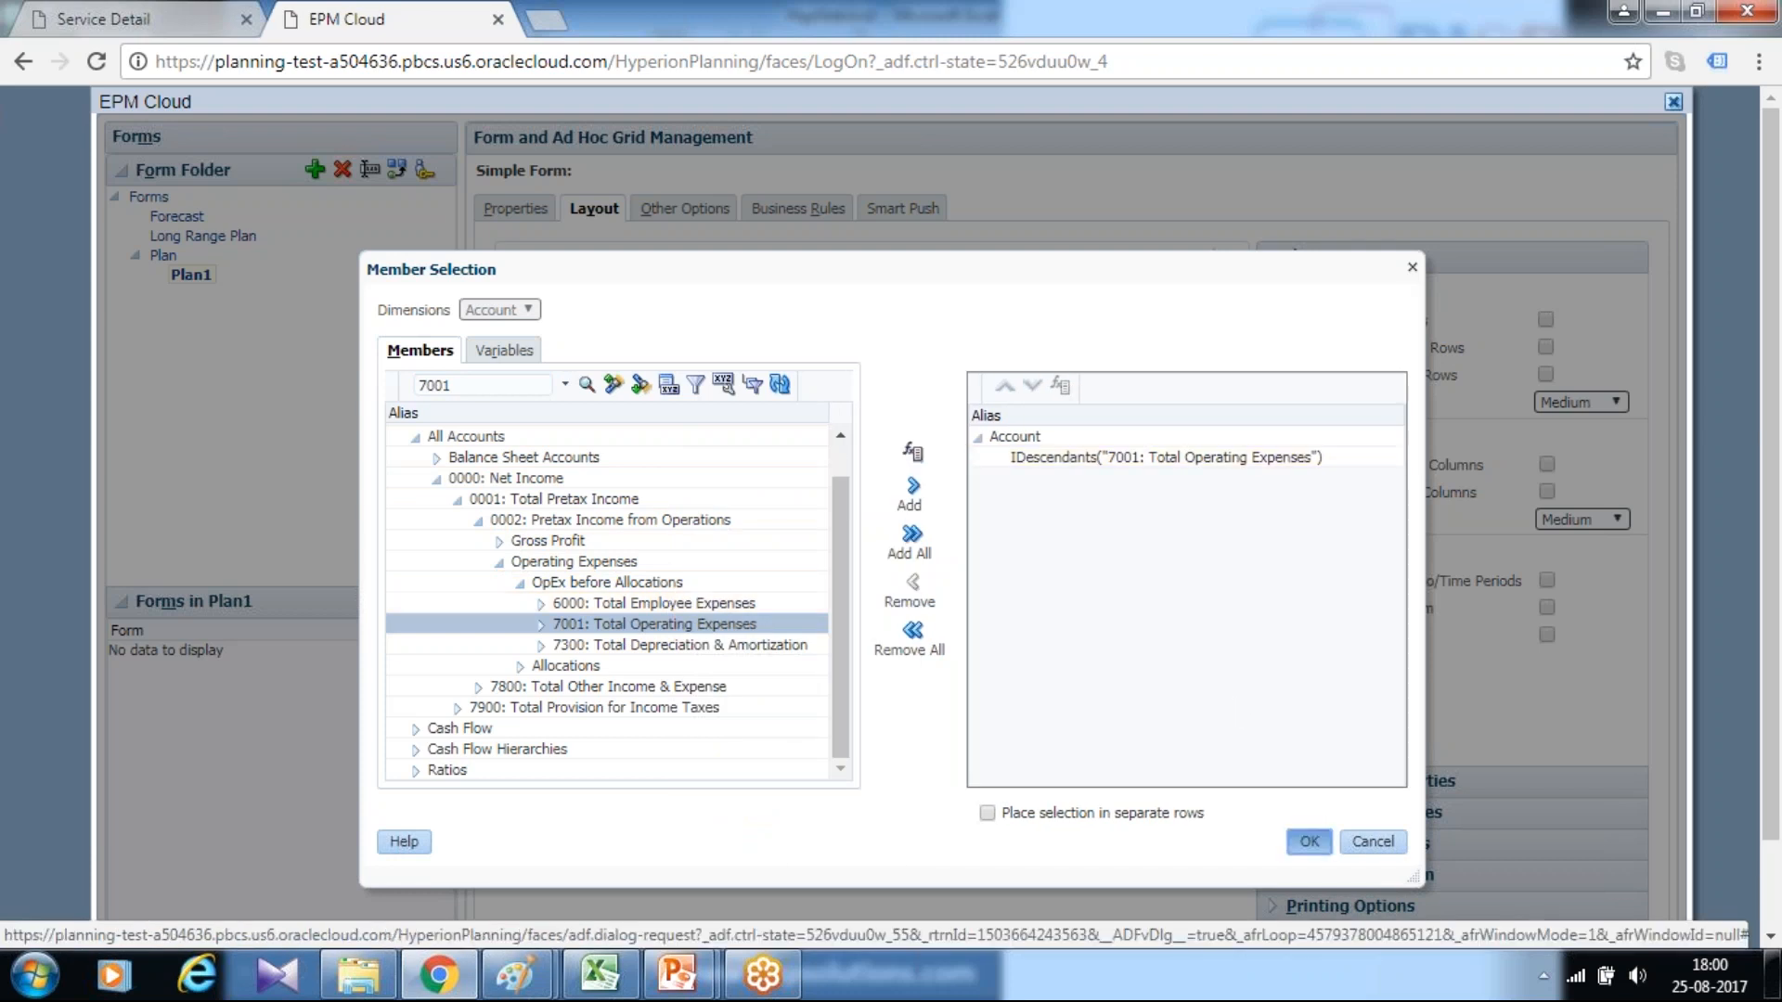
Set the Account row dimension to display both member name and alias
click(776, 683)
click(1545, 407)
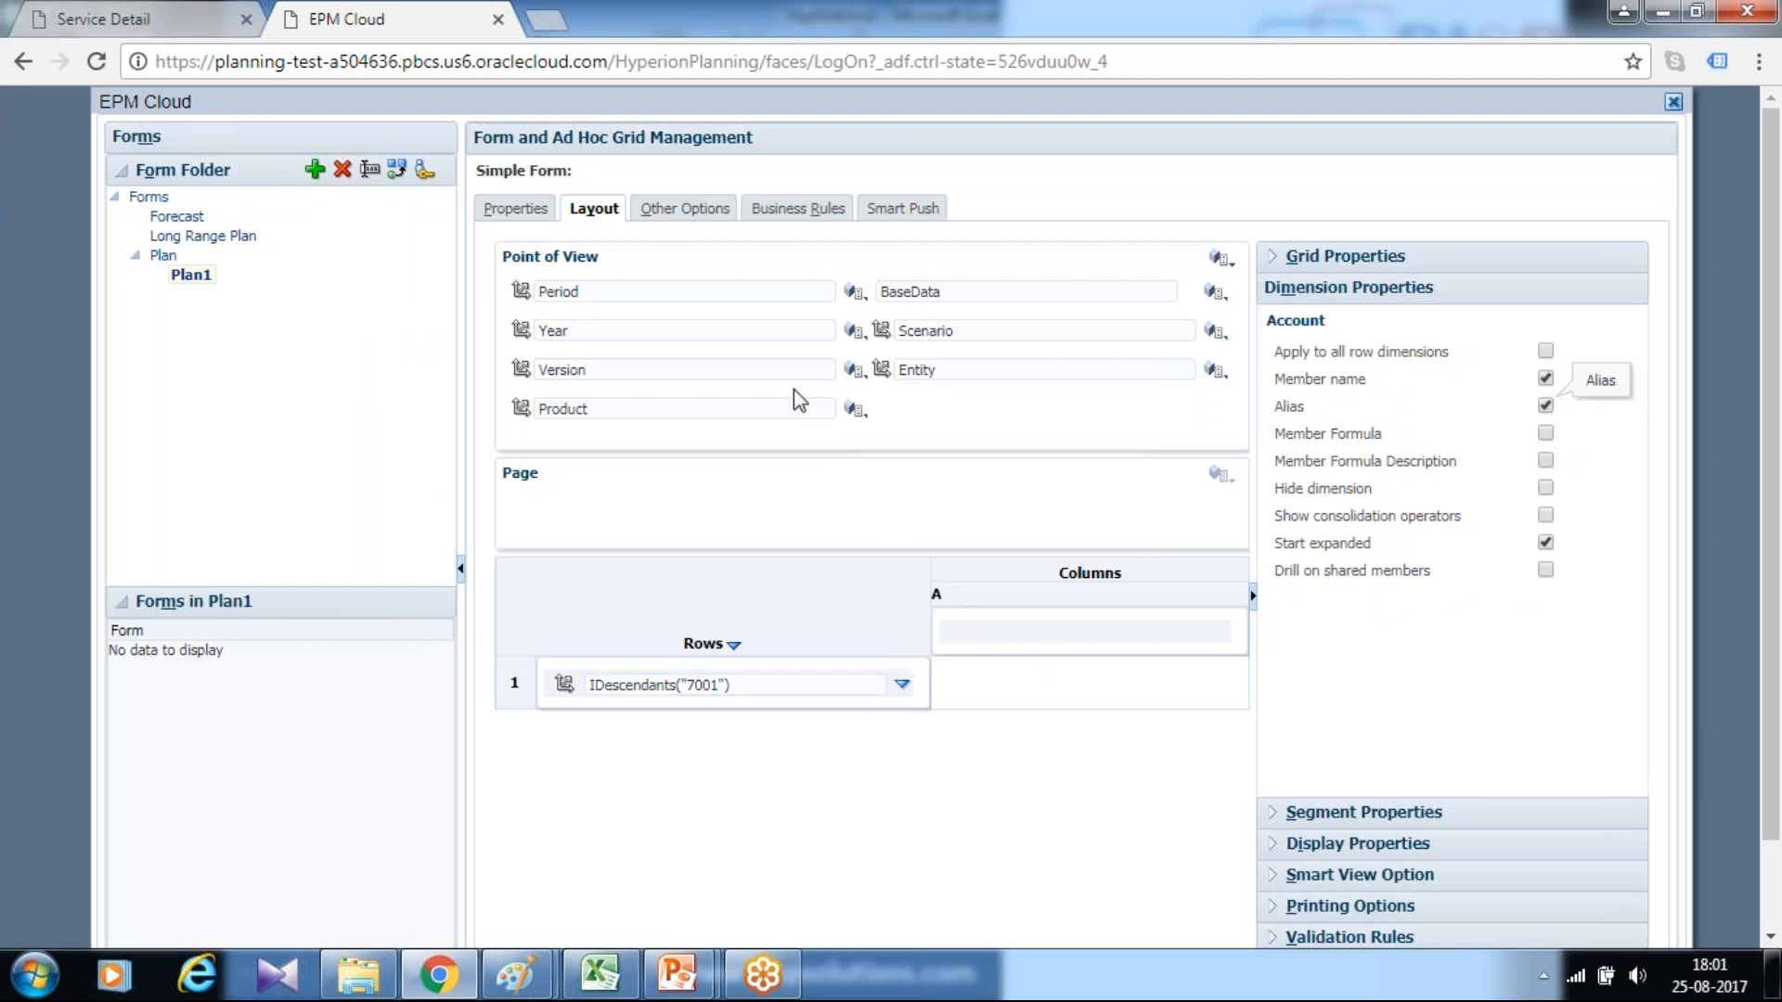
Check the scenario, version and period column headings in the Excel sample, and return to the form layout in Chrome
click(599, 974)
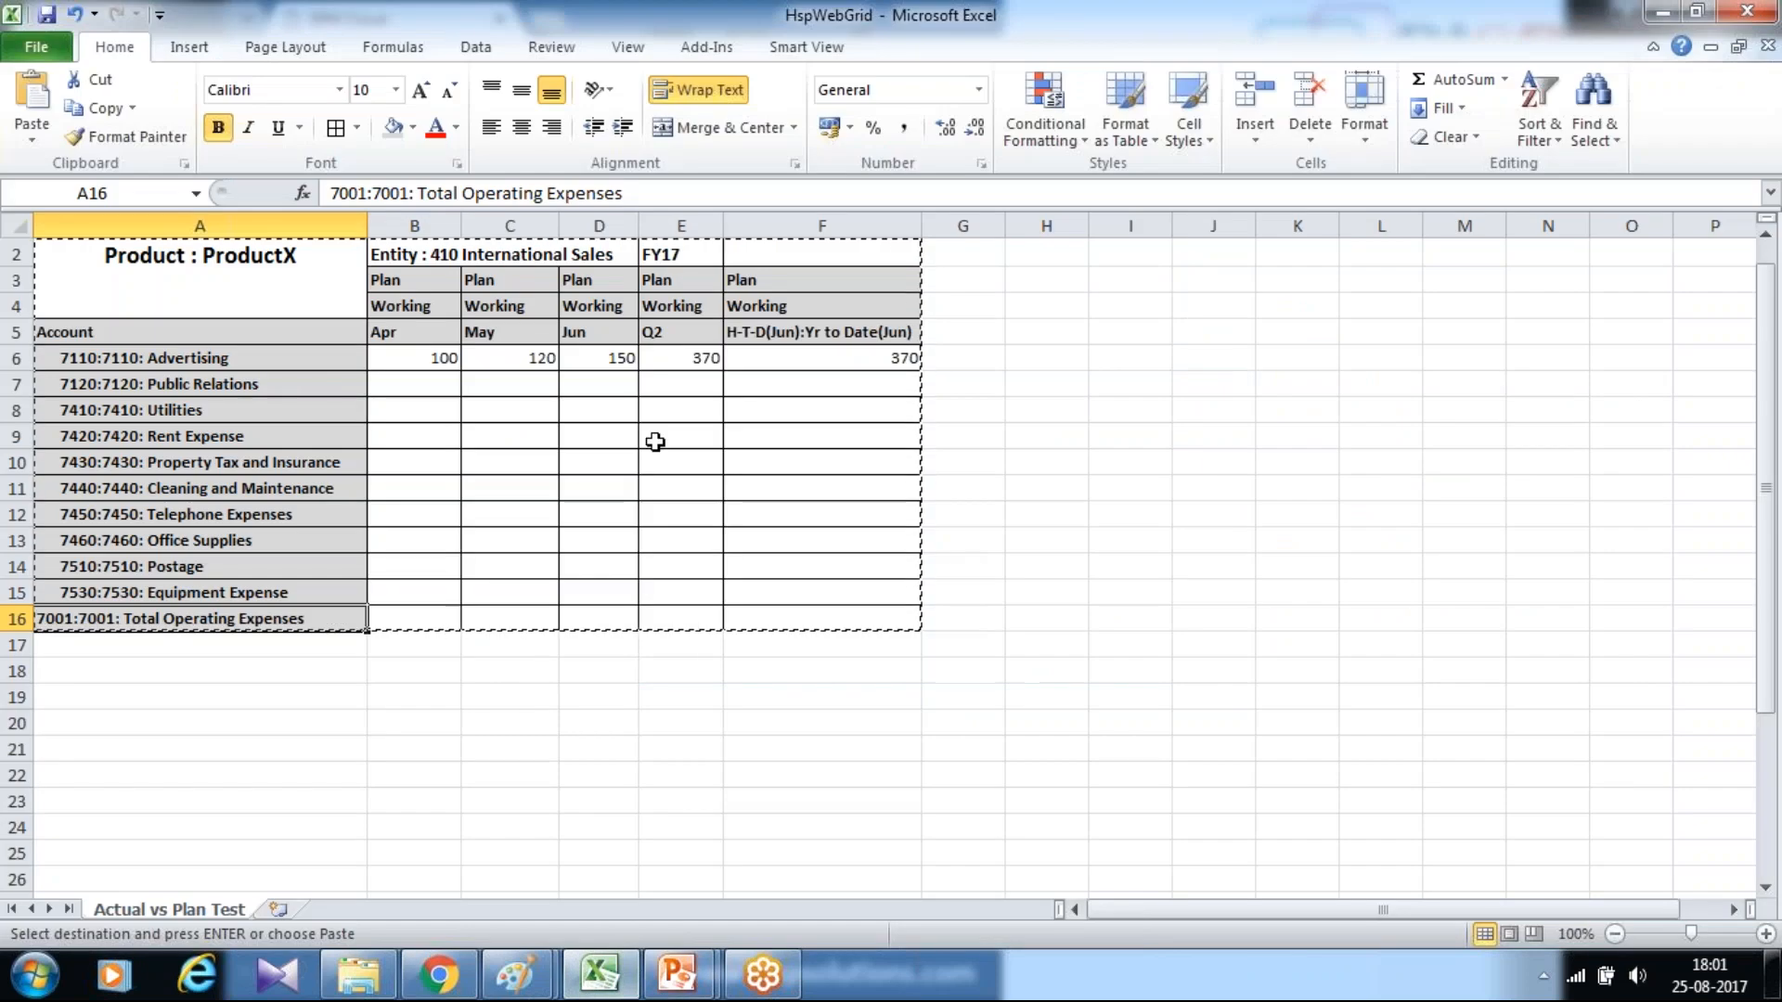
click(430, 307)
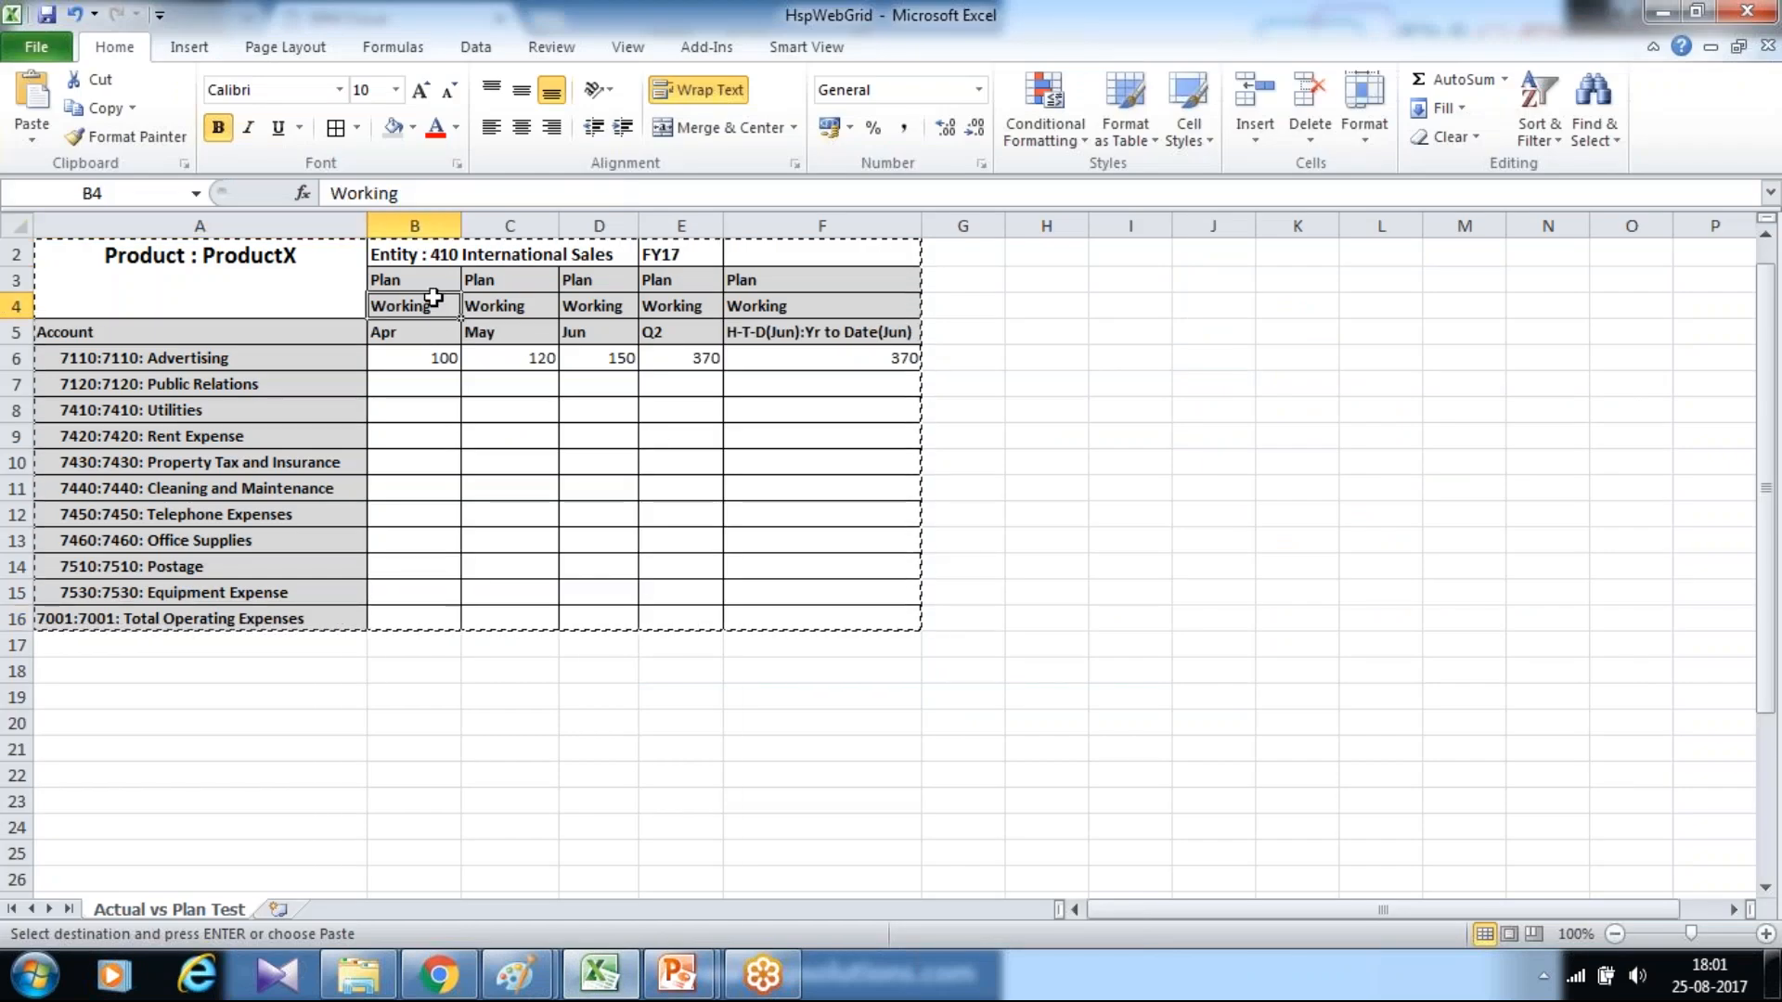
key(Up)
click(430, 332)
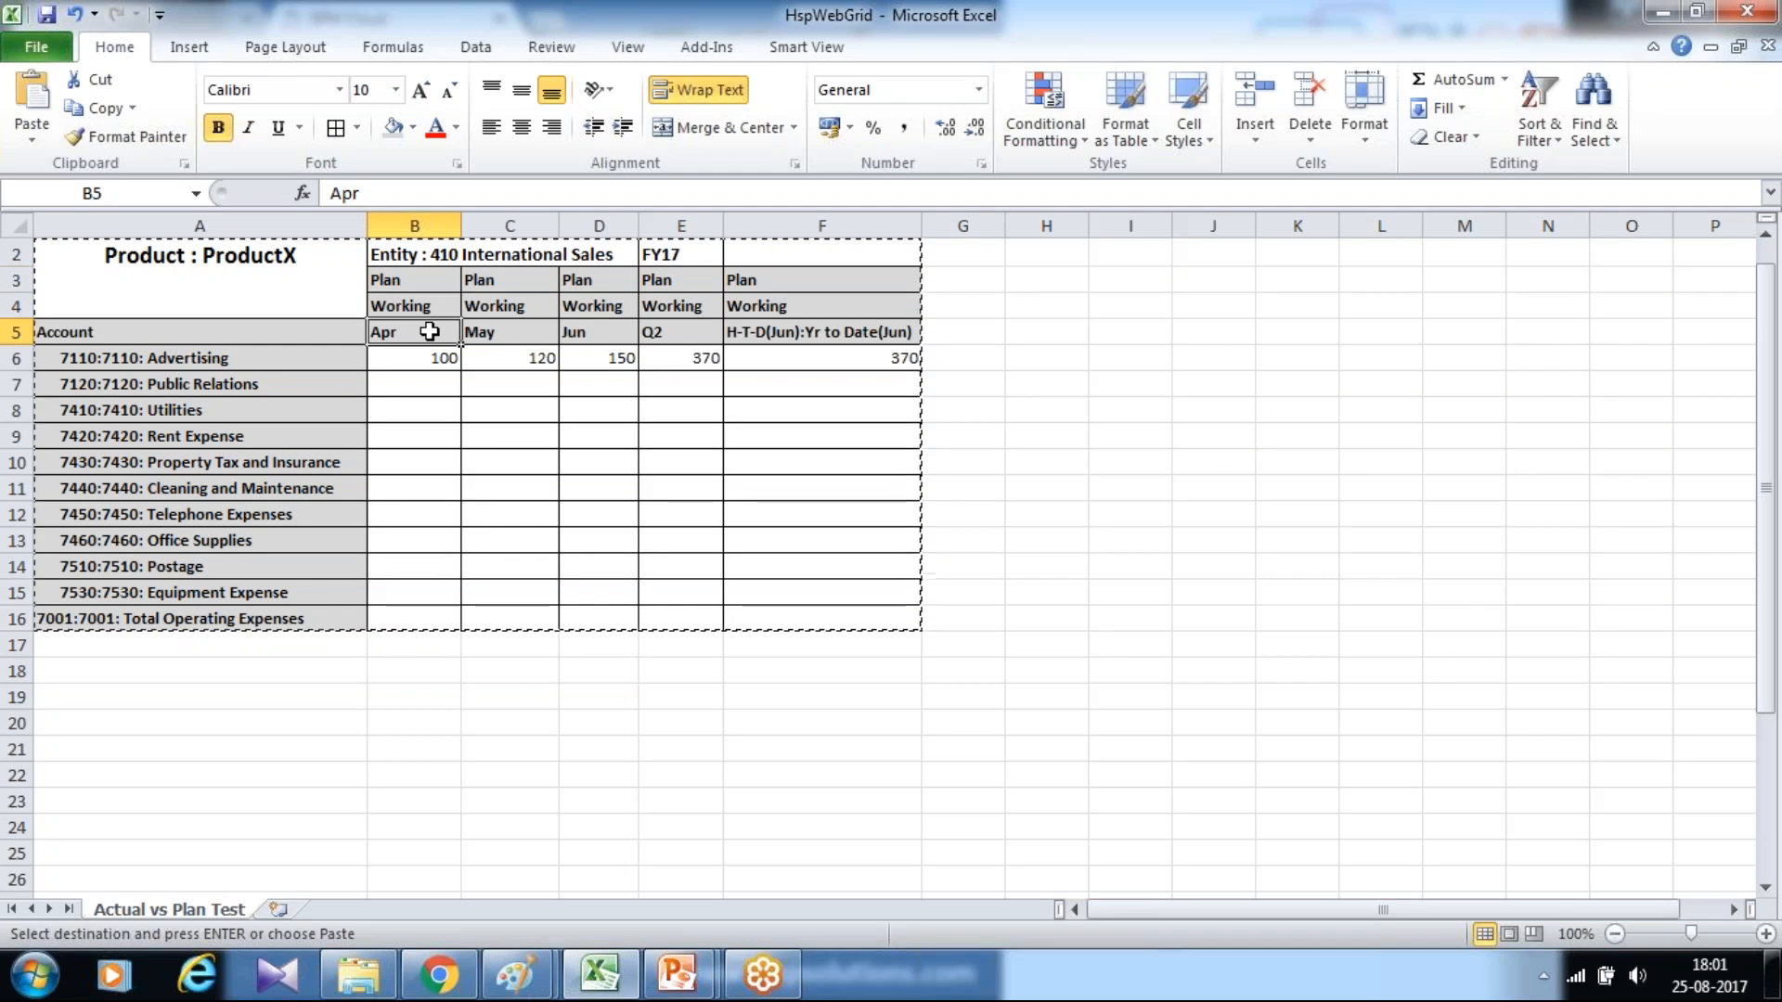
key(alt+Tab)
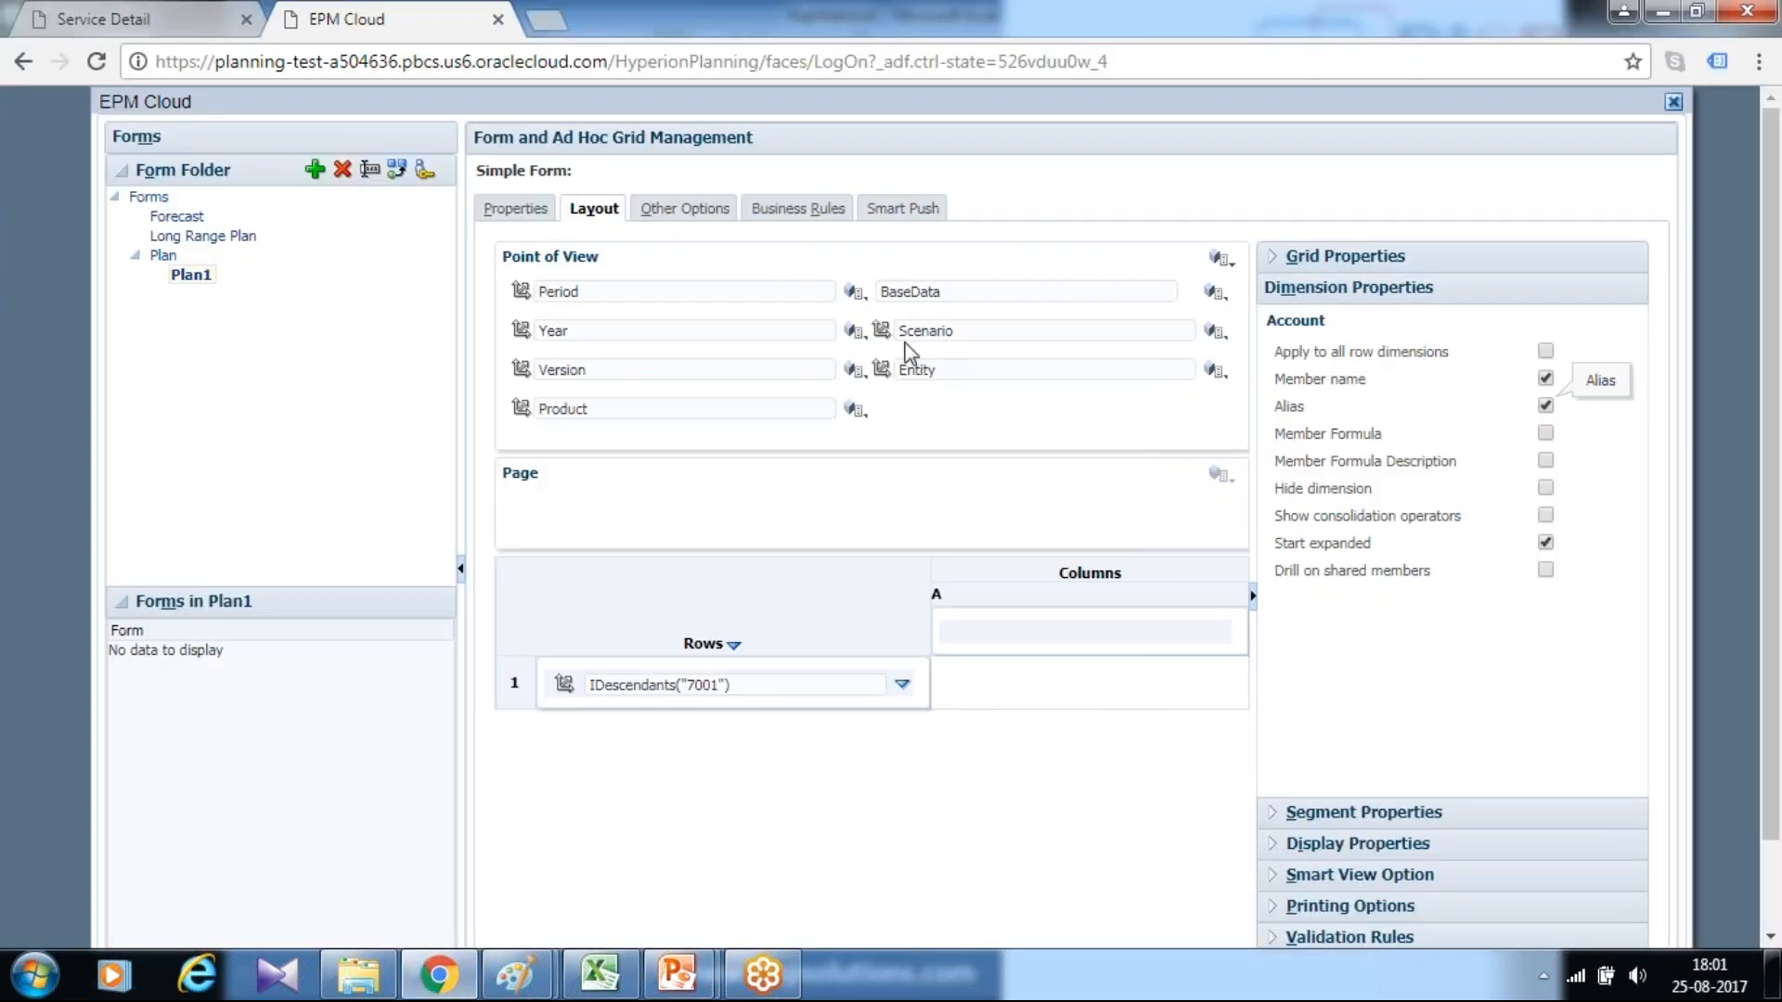
Move the Scenario and Version dimensions from the point of view to column A, collapsing the form properties for more room
drag(883, 330, 1003, 639)
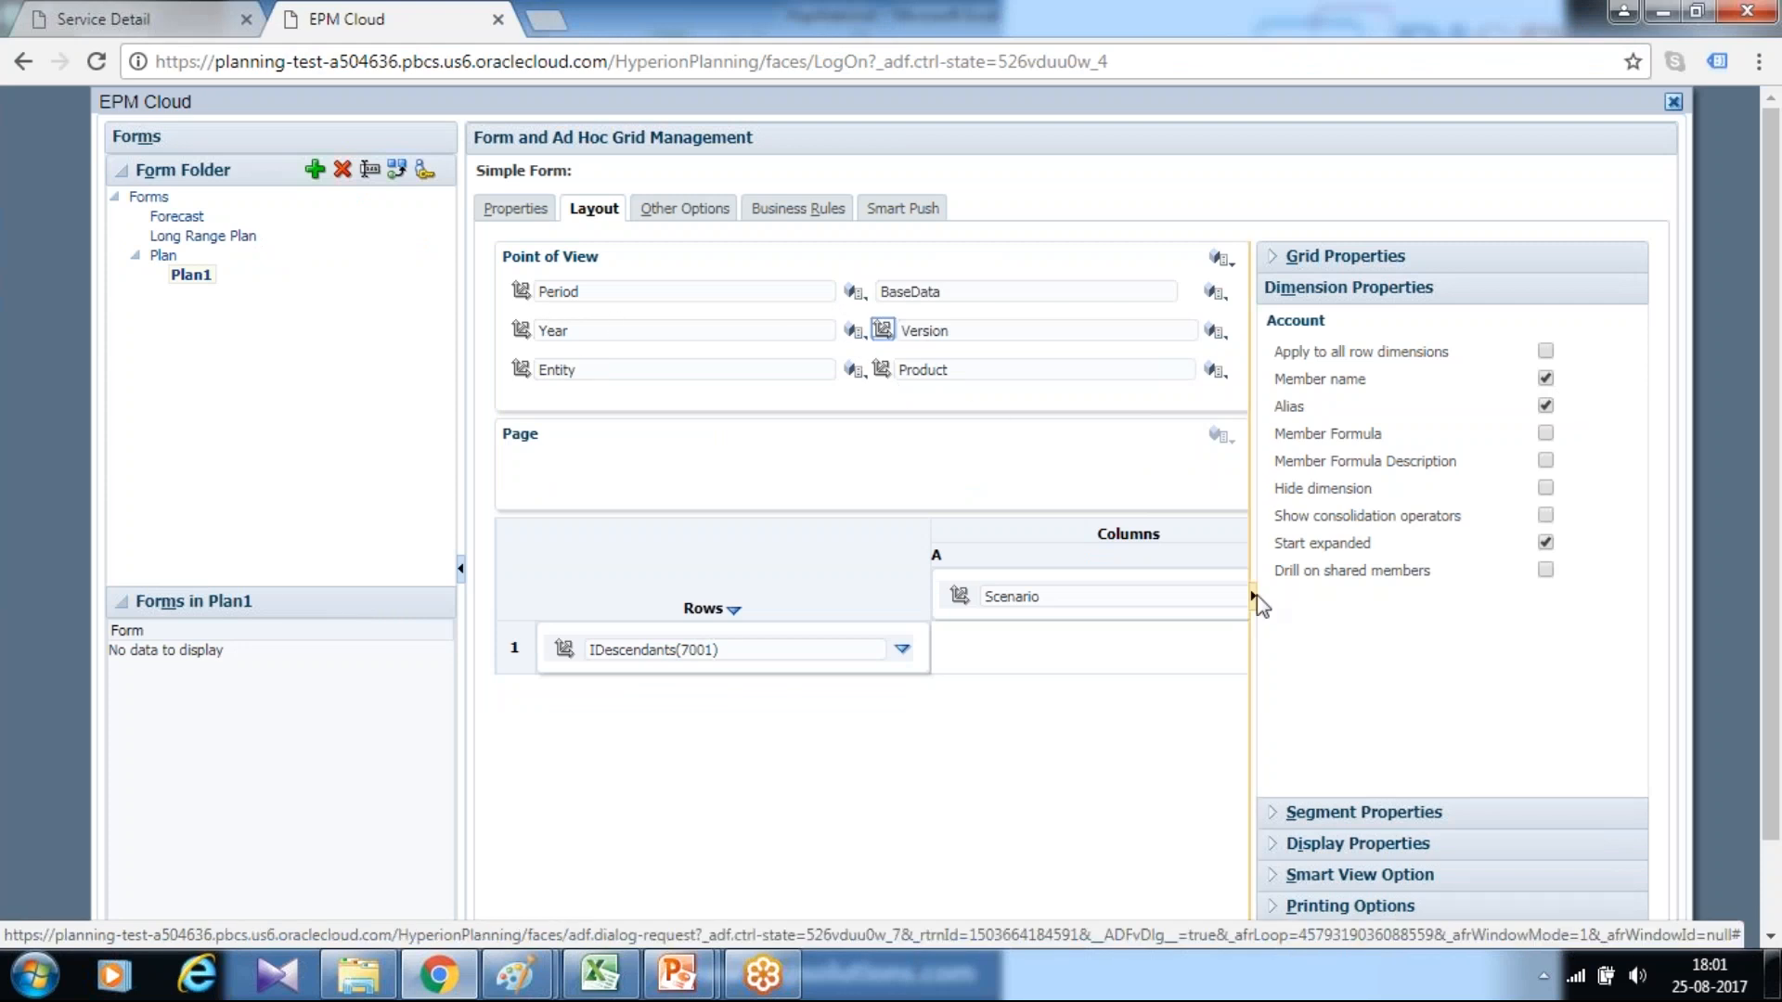
click(1253, 595)
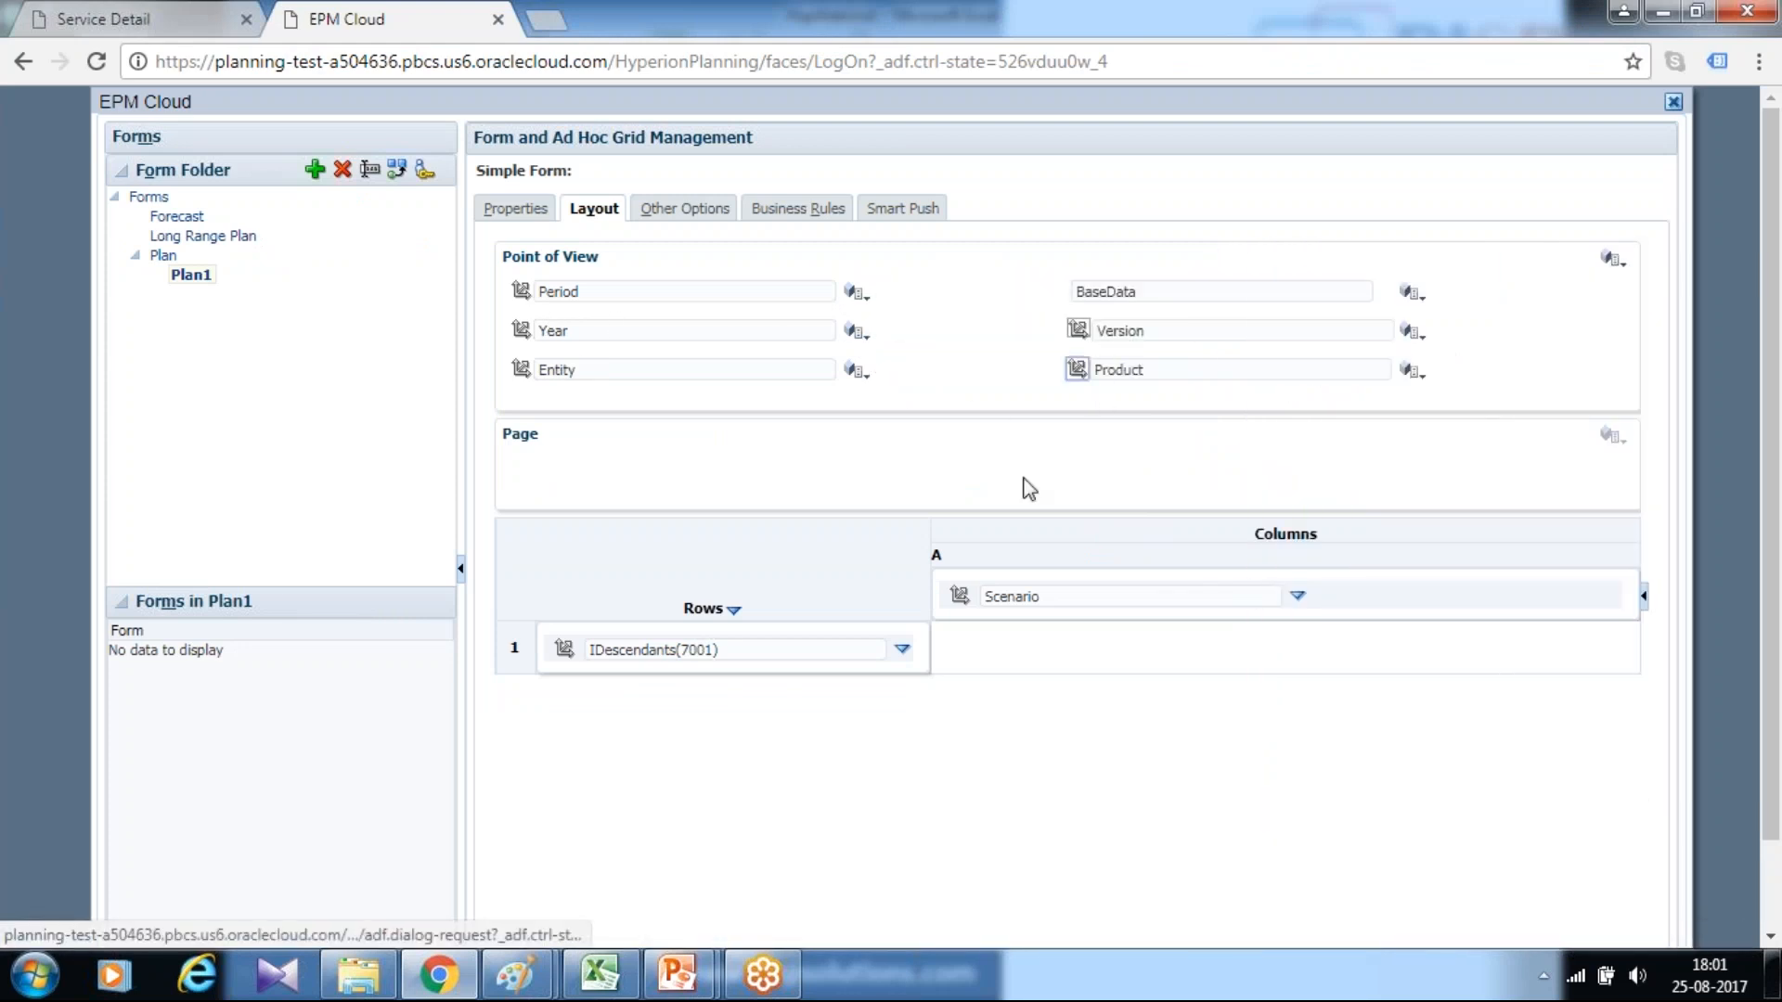
drag(1078, 329, 1104, 599)
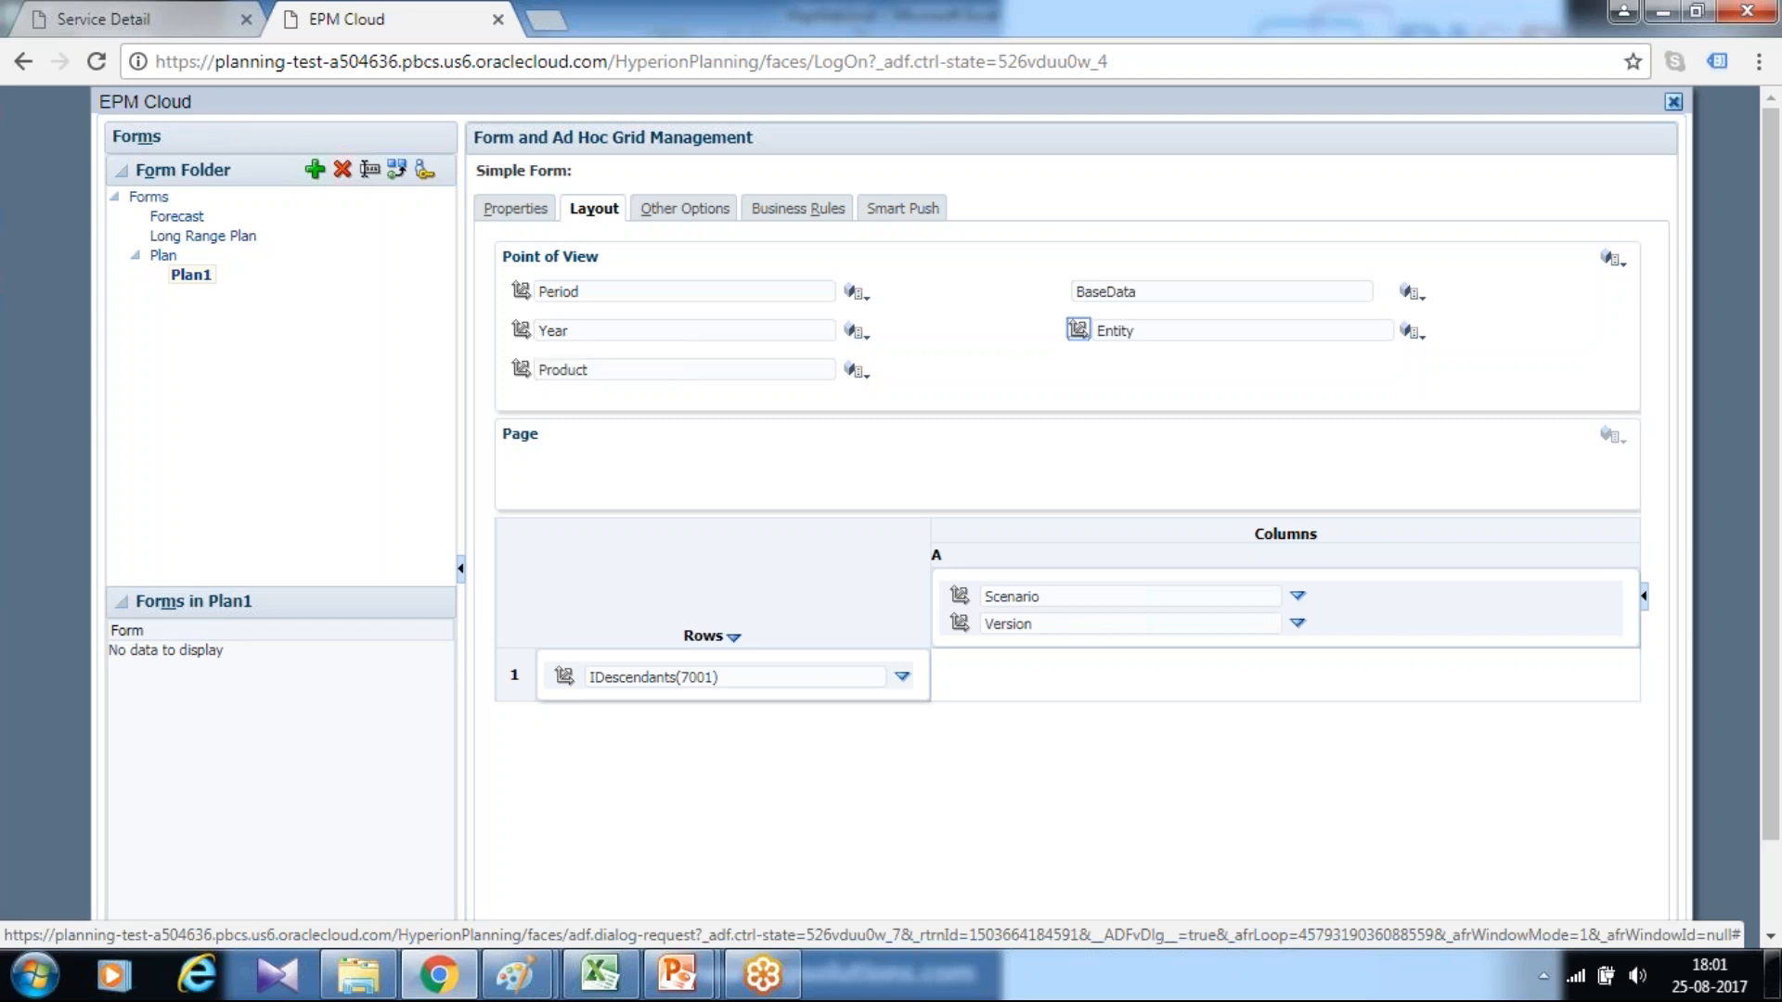
Move the Period dimension to column A, and the Year and Product dimensions from the point of view to the page axis
drag(521, 294, 1052, 676)
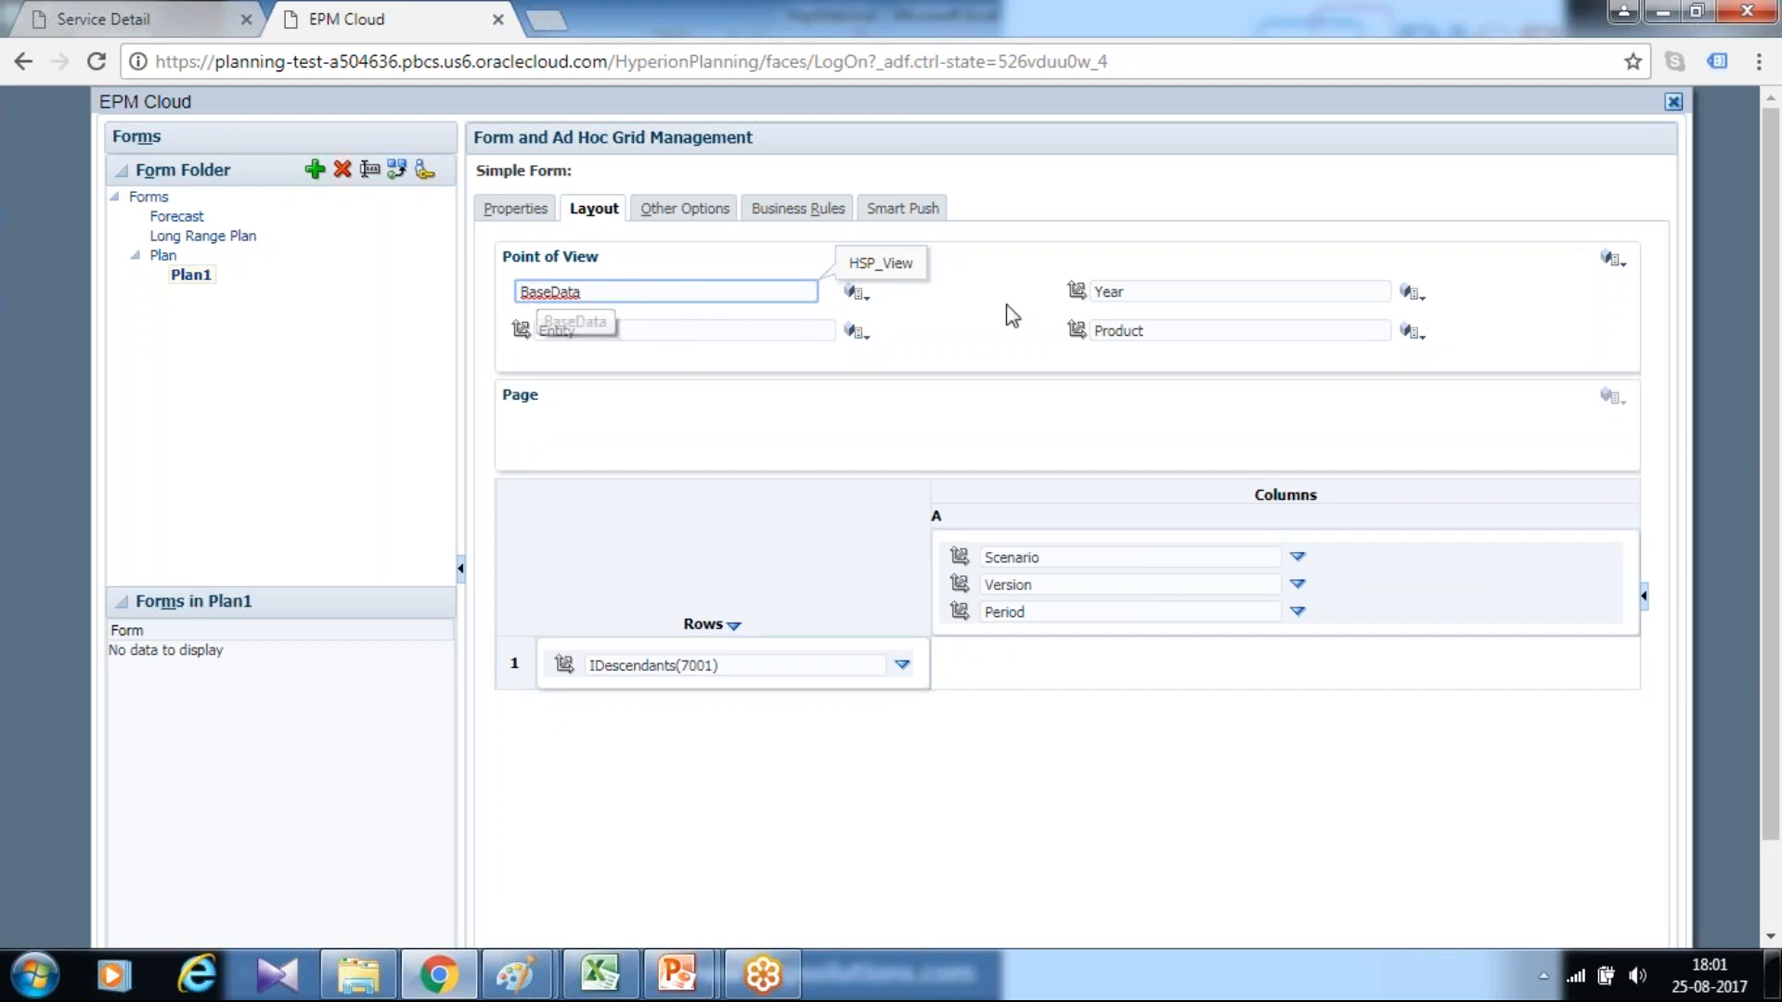
drag(1078, 290, 658, 422)
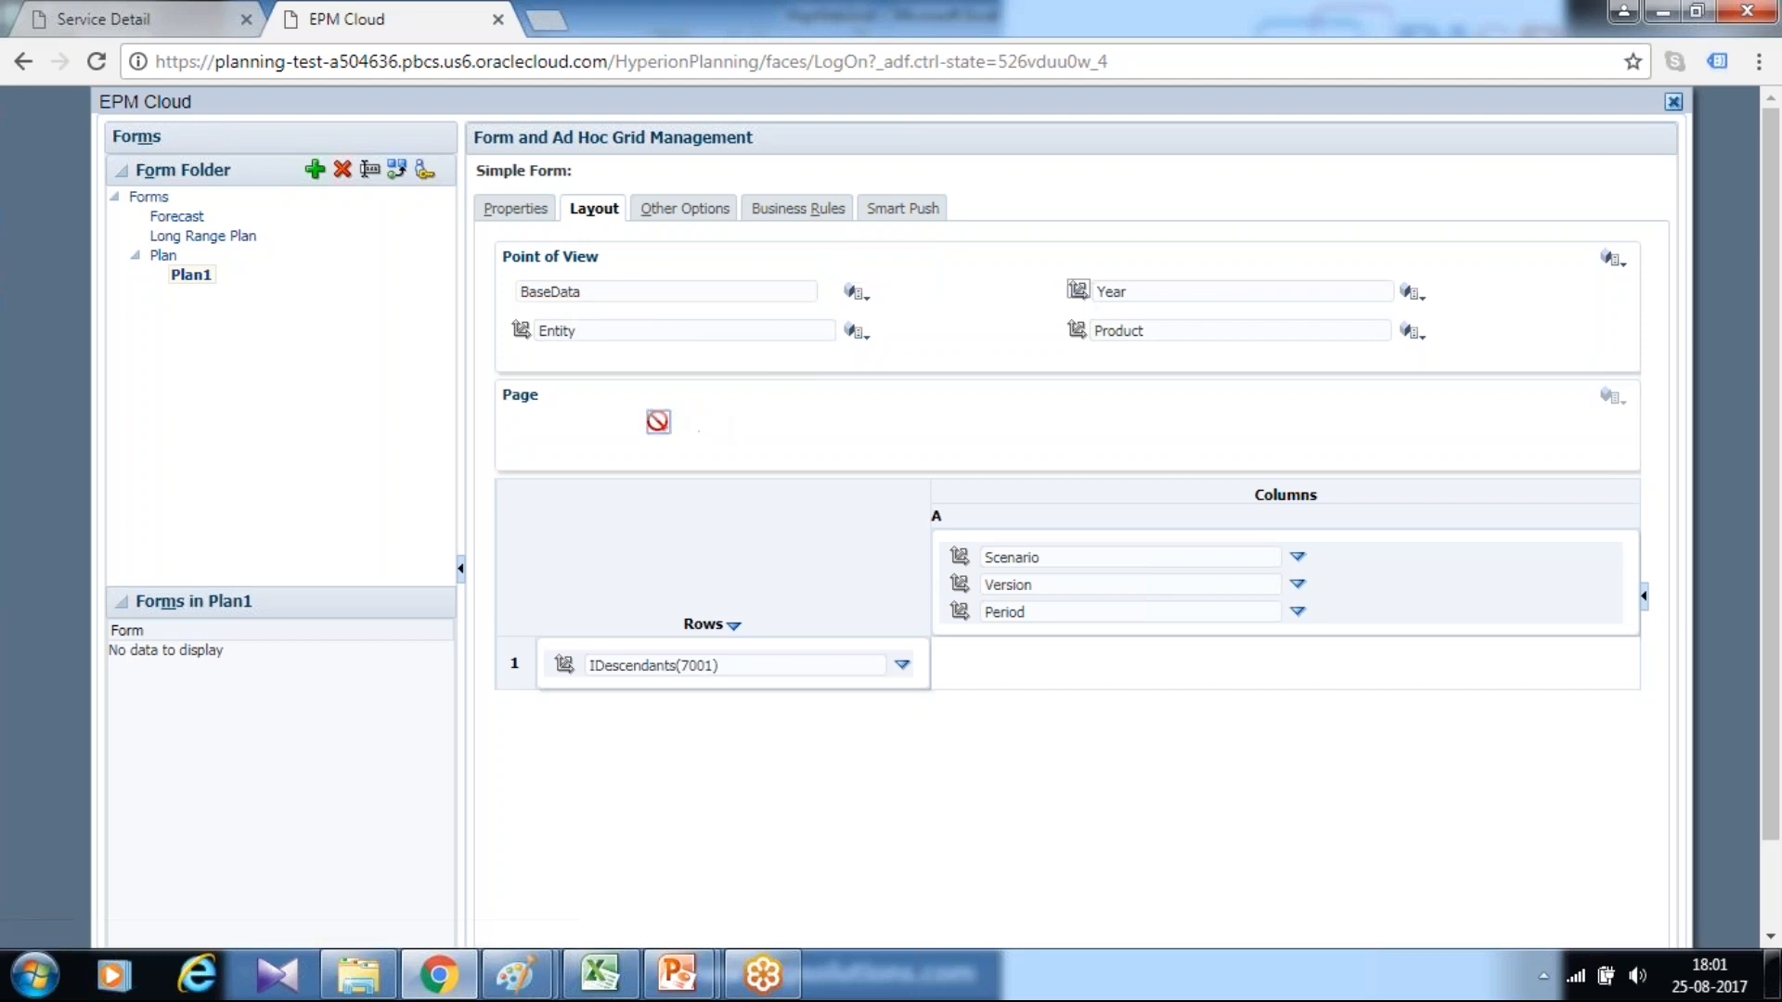
drag(1077, 291, 529, 408)
drag(520, 330, 926, 404)
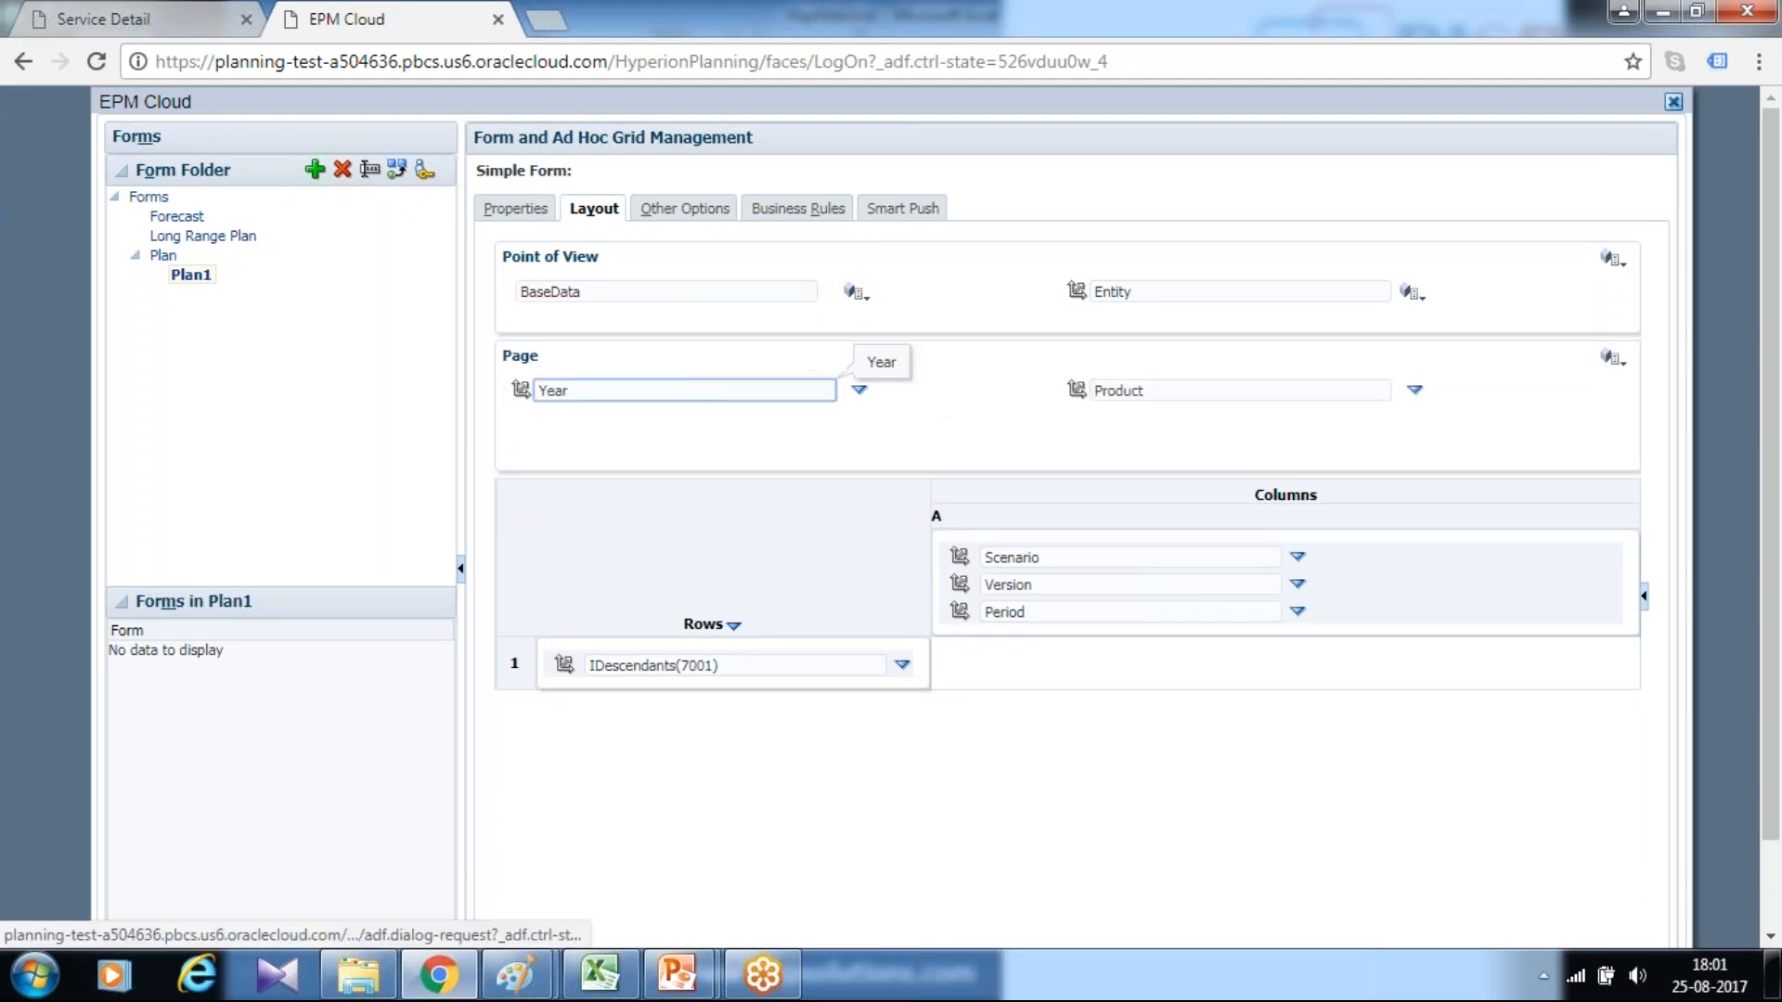
Set the Year page member to the substitution variable Yr4
click(859, 390)
click(908, 392)
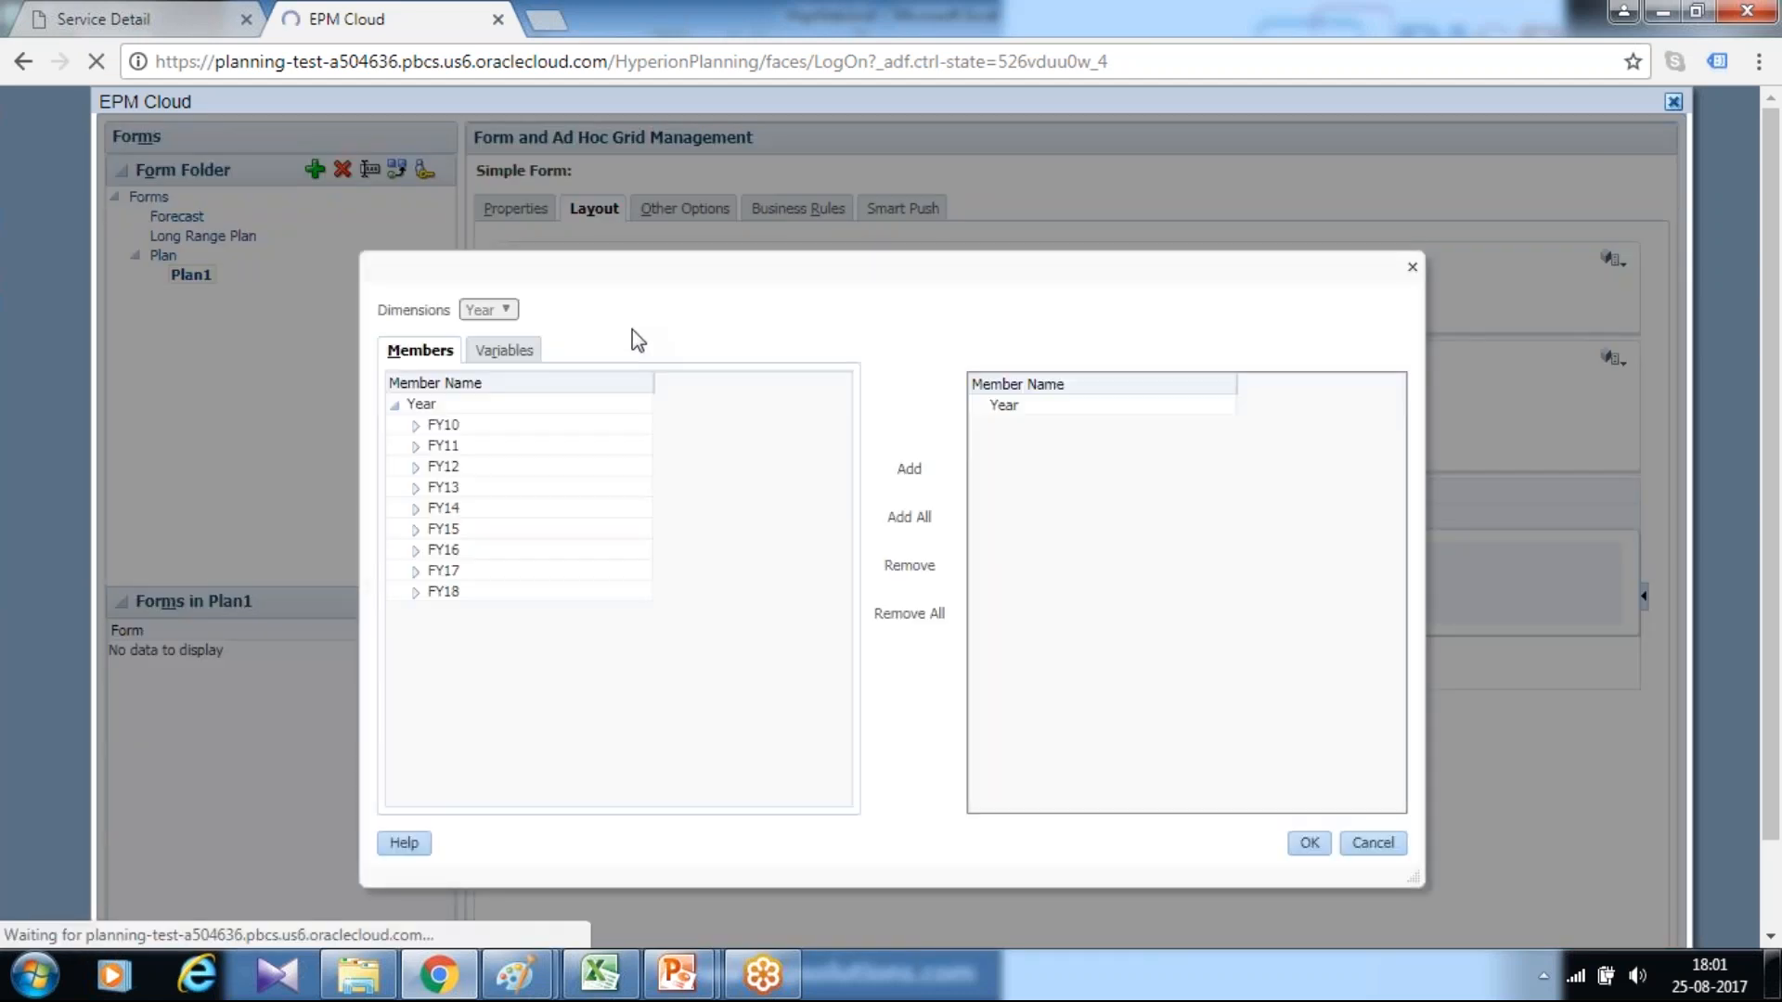
click(508, 351)
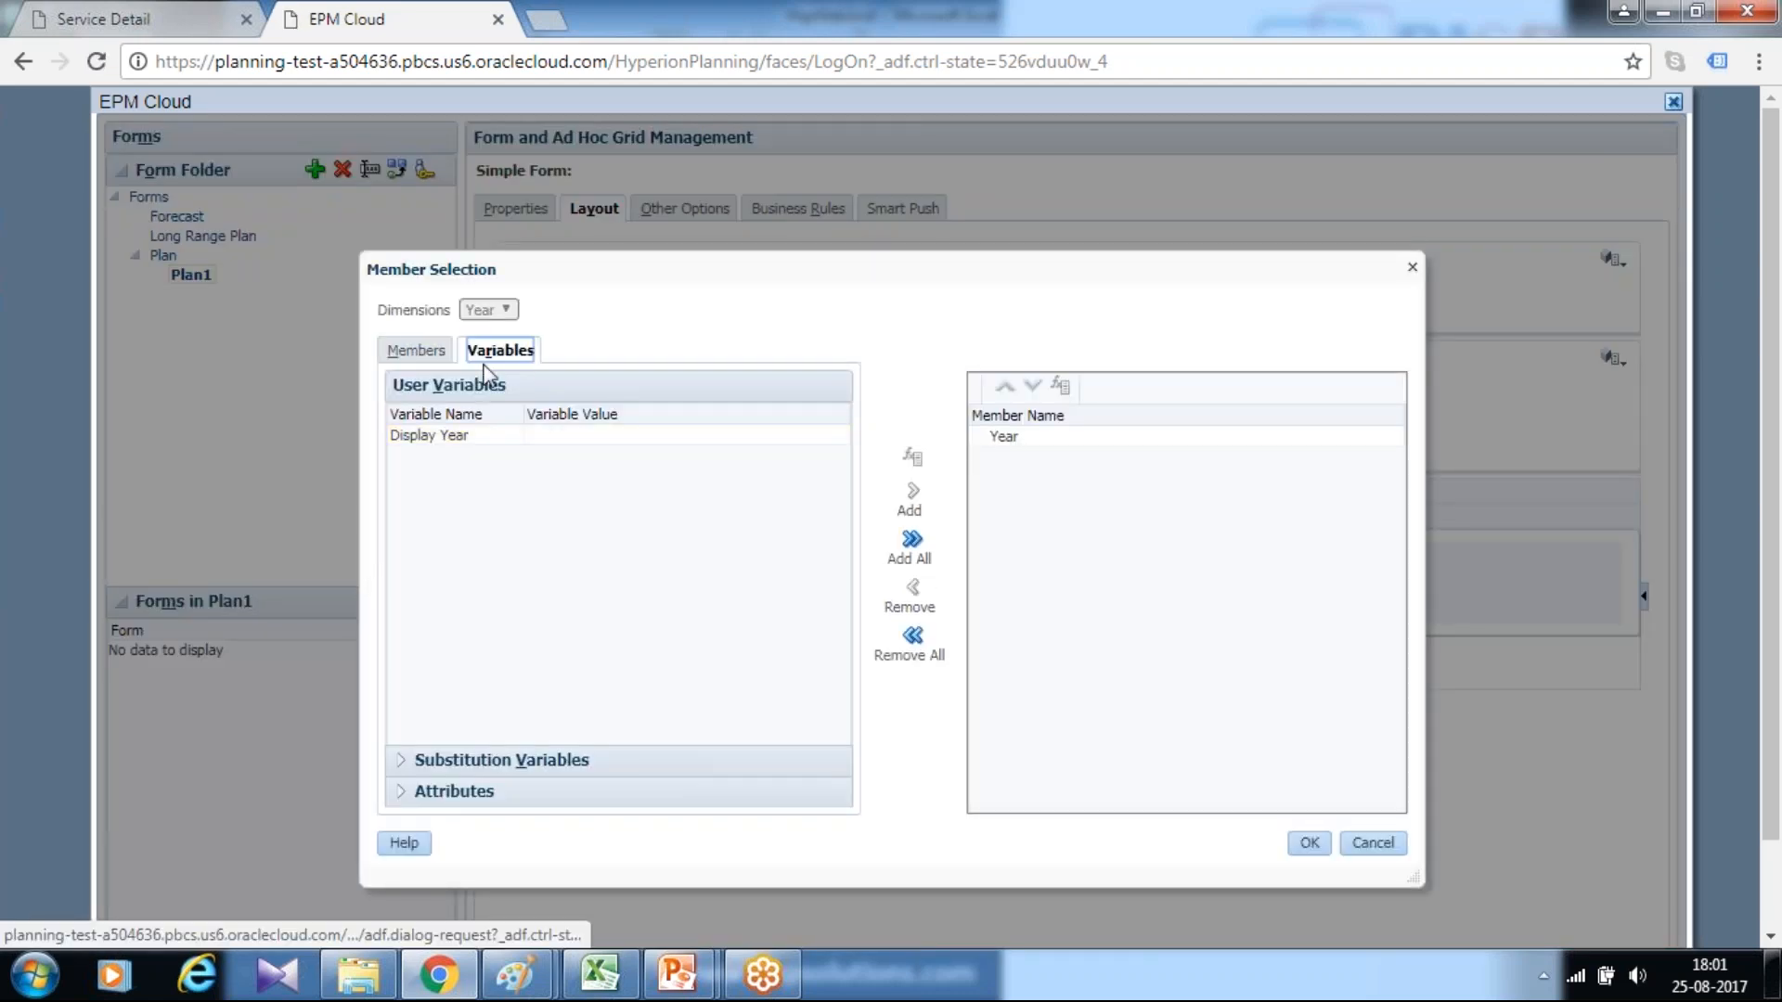
click(445, 761)
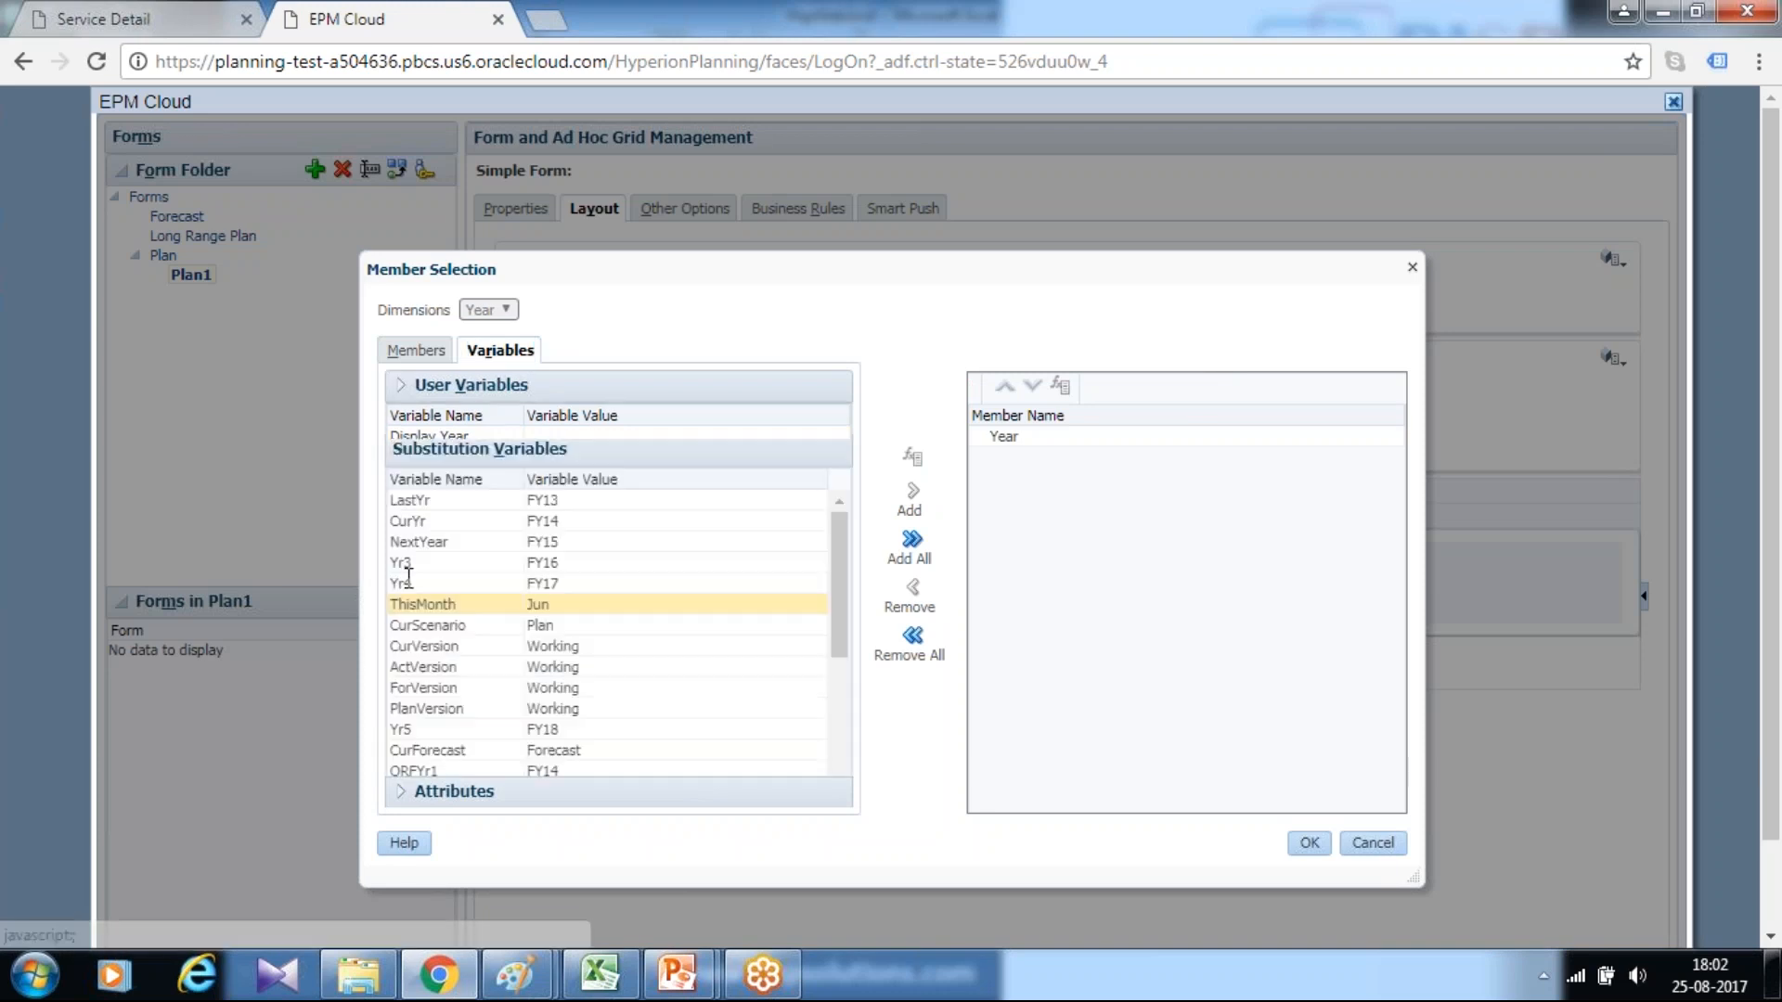
mouse_move(835, 593)
mouse_down()
mouse_move(835, 668)
mouse_move(835, 600)
mouse_up()
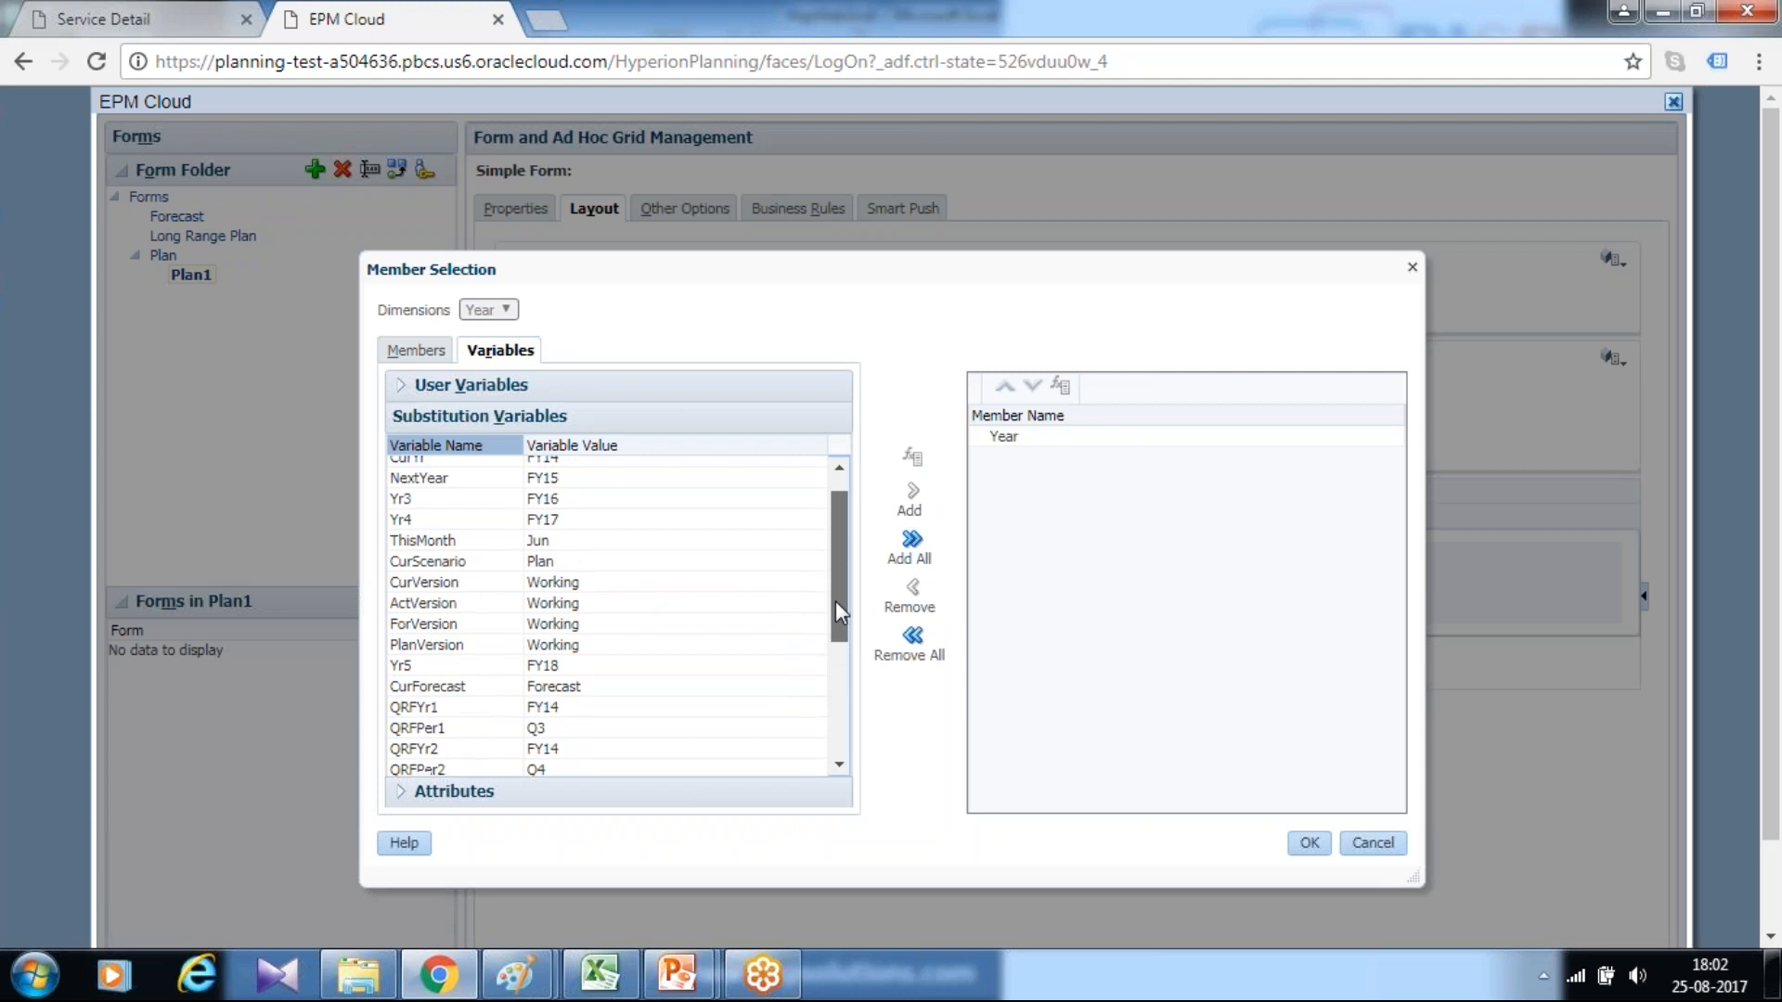
click(561, 522)
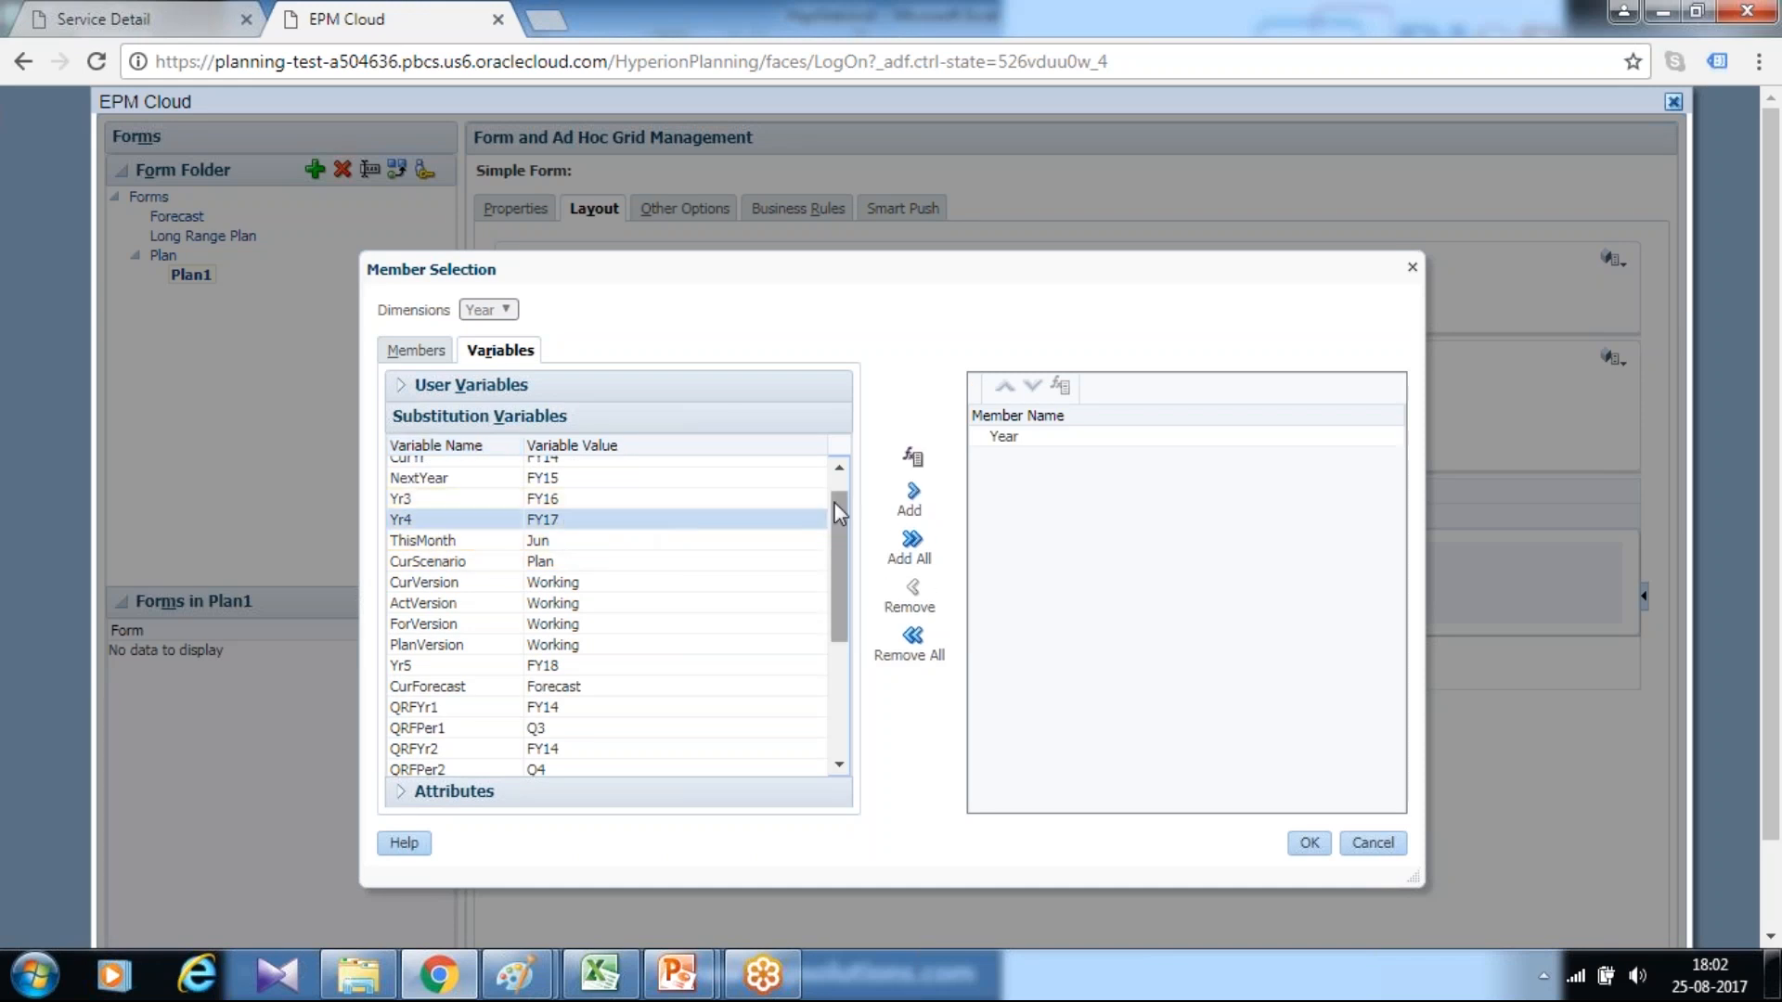
click(913, 491)
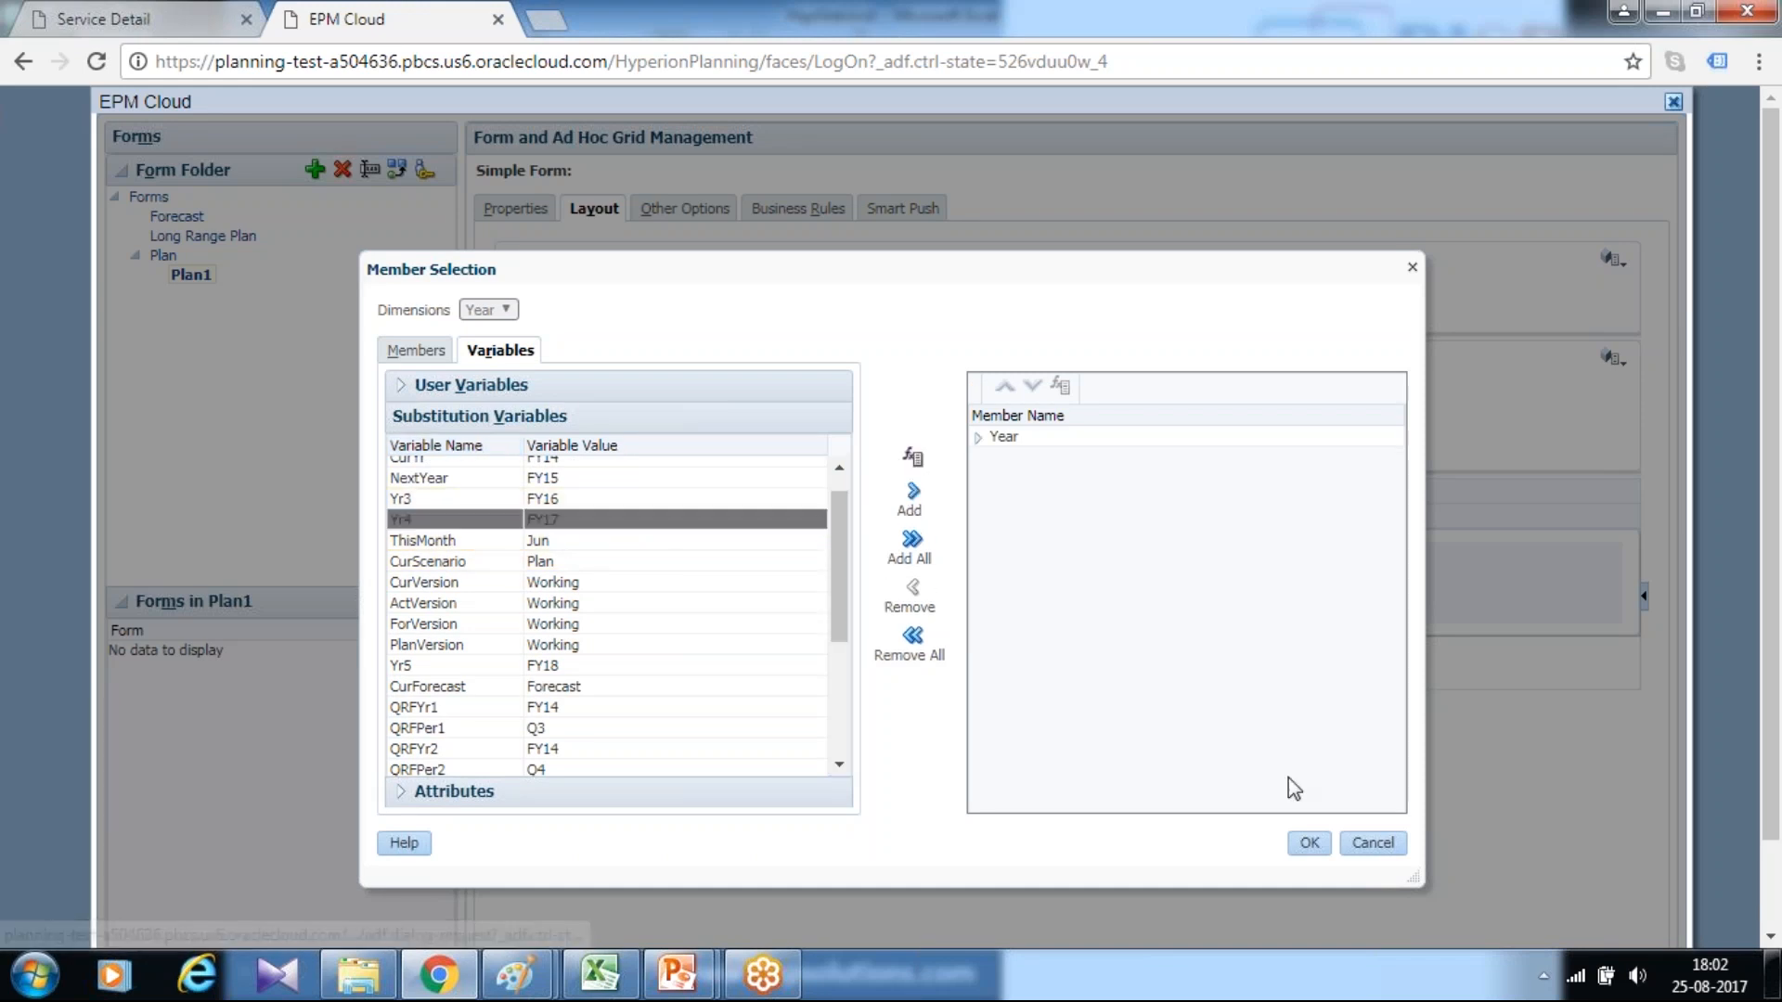
click(1306, 843)
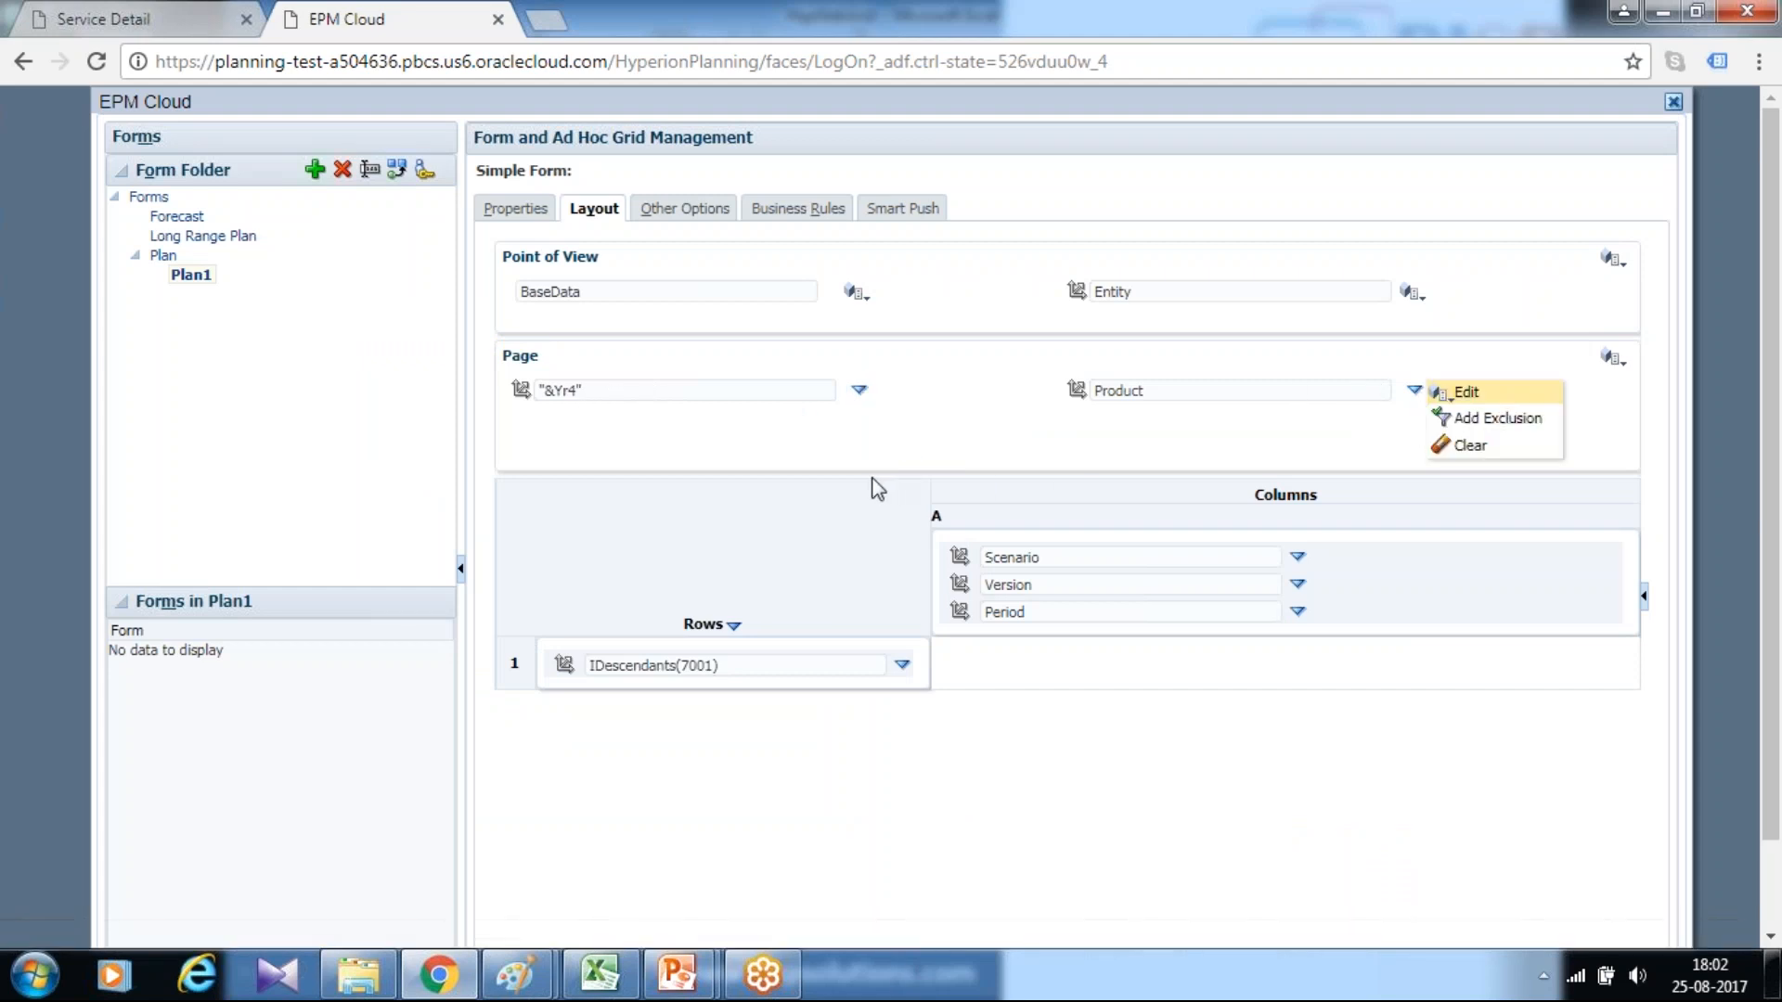
Set the Product page member to No Product from under Total Product
click(1464, 391)
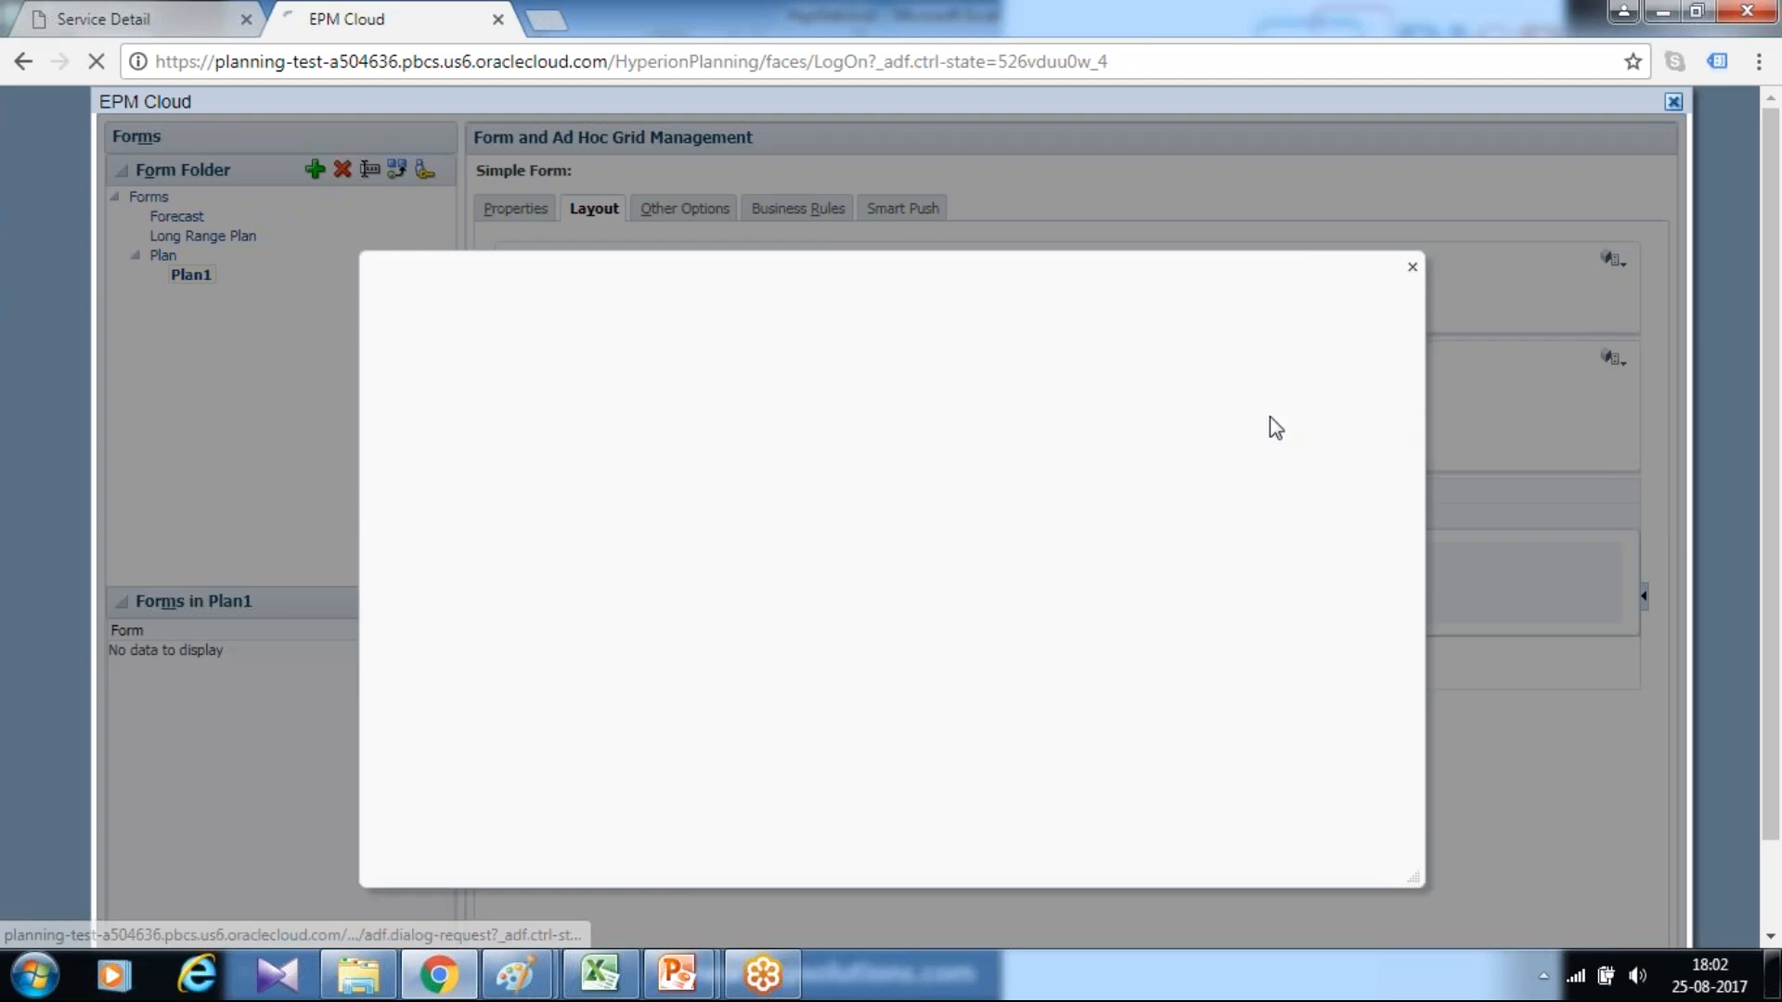
click(416, 456)
click(536, 476)
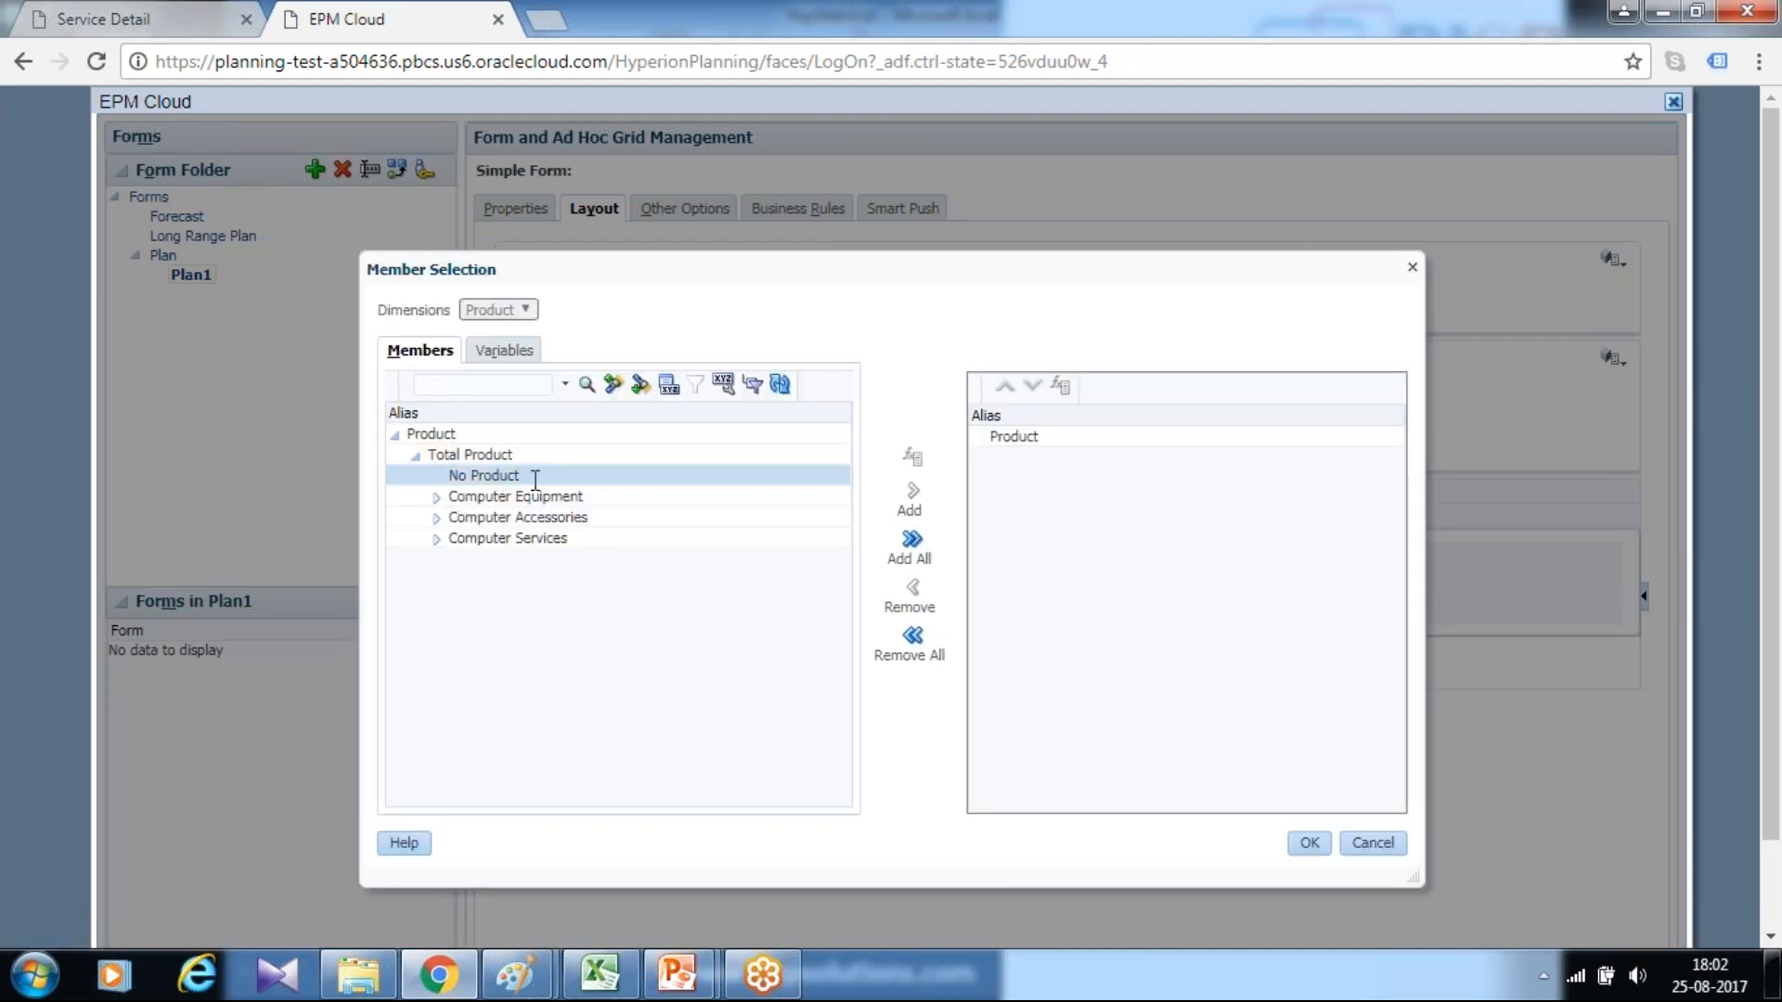
click(913, 497)
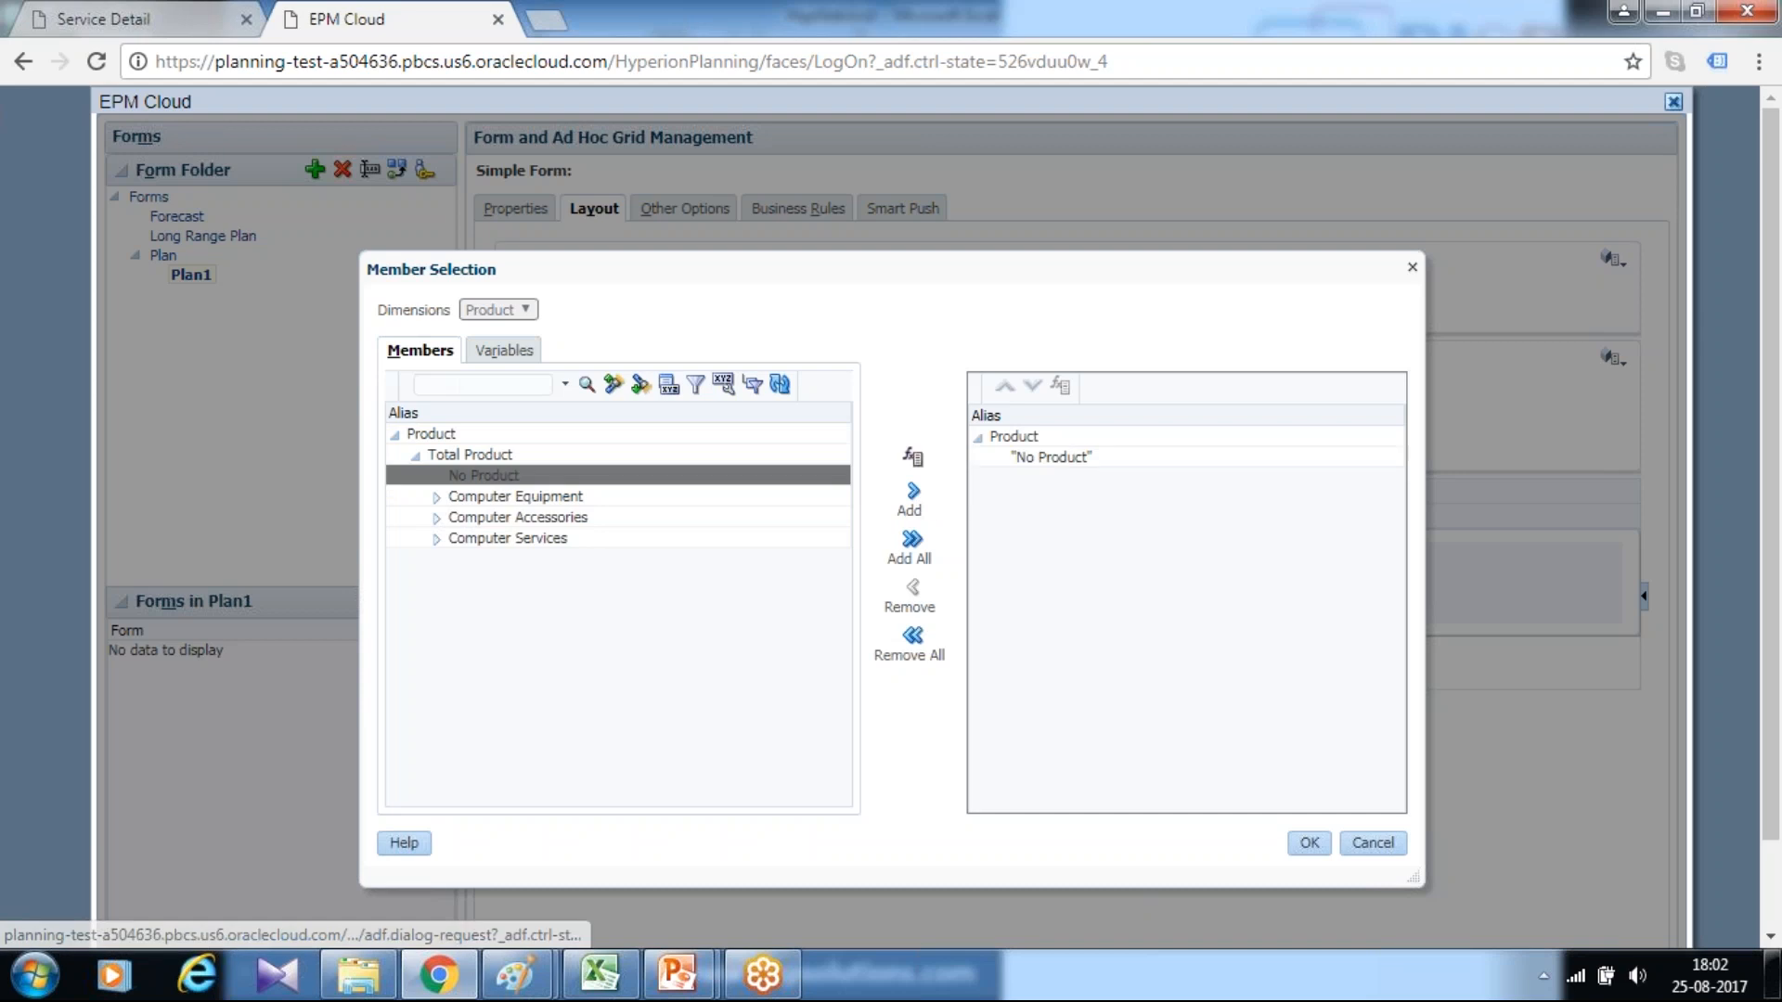
click(1309, 842)
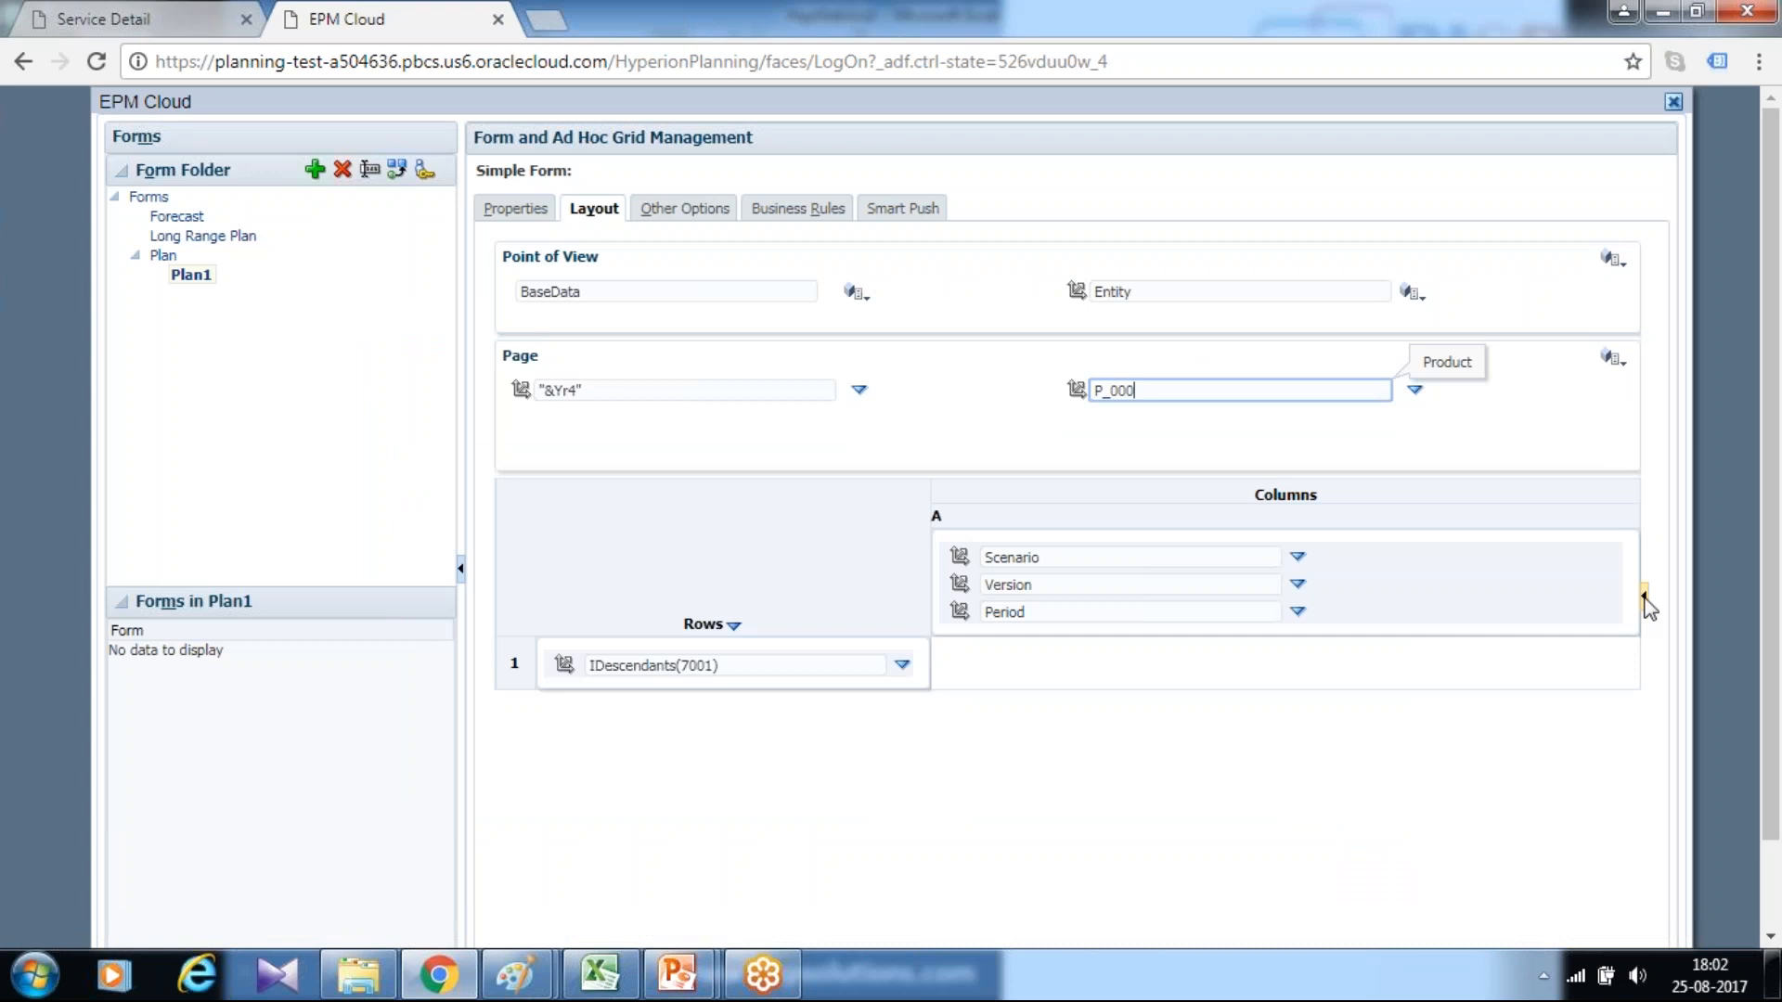
Turn on alias display alongside the member name for the Product, Entity, HSP_View and Year dimensions
click(1644, 596)
click(1545, 407)
click(1035, 294)
click(1545, 407)
click(779, 293)
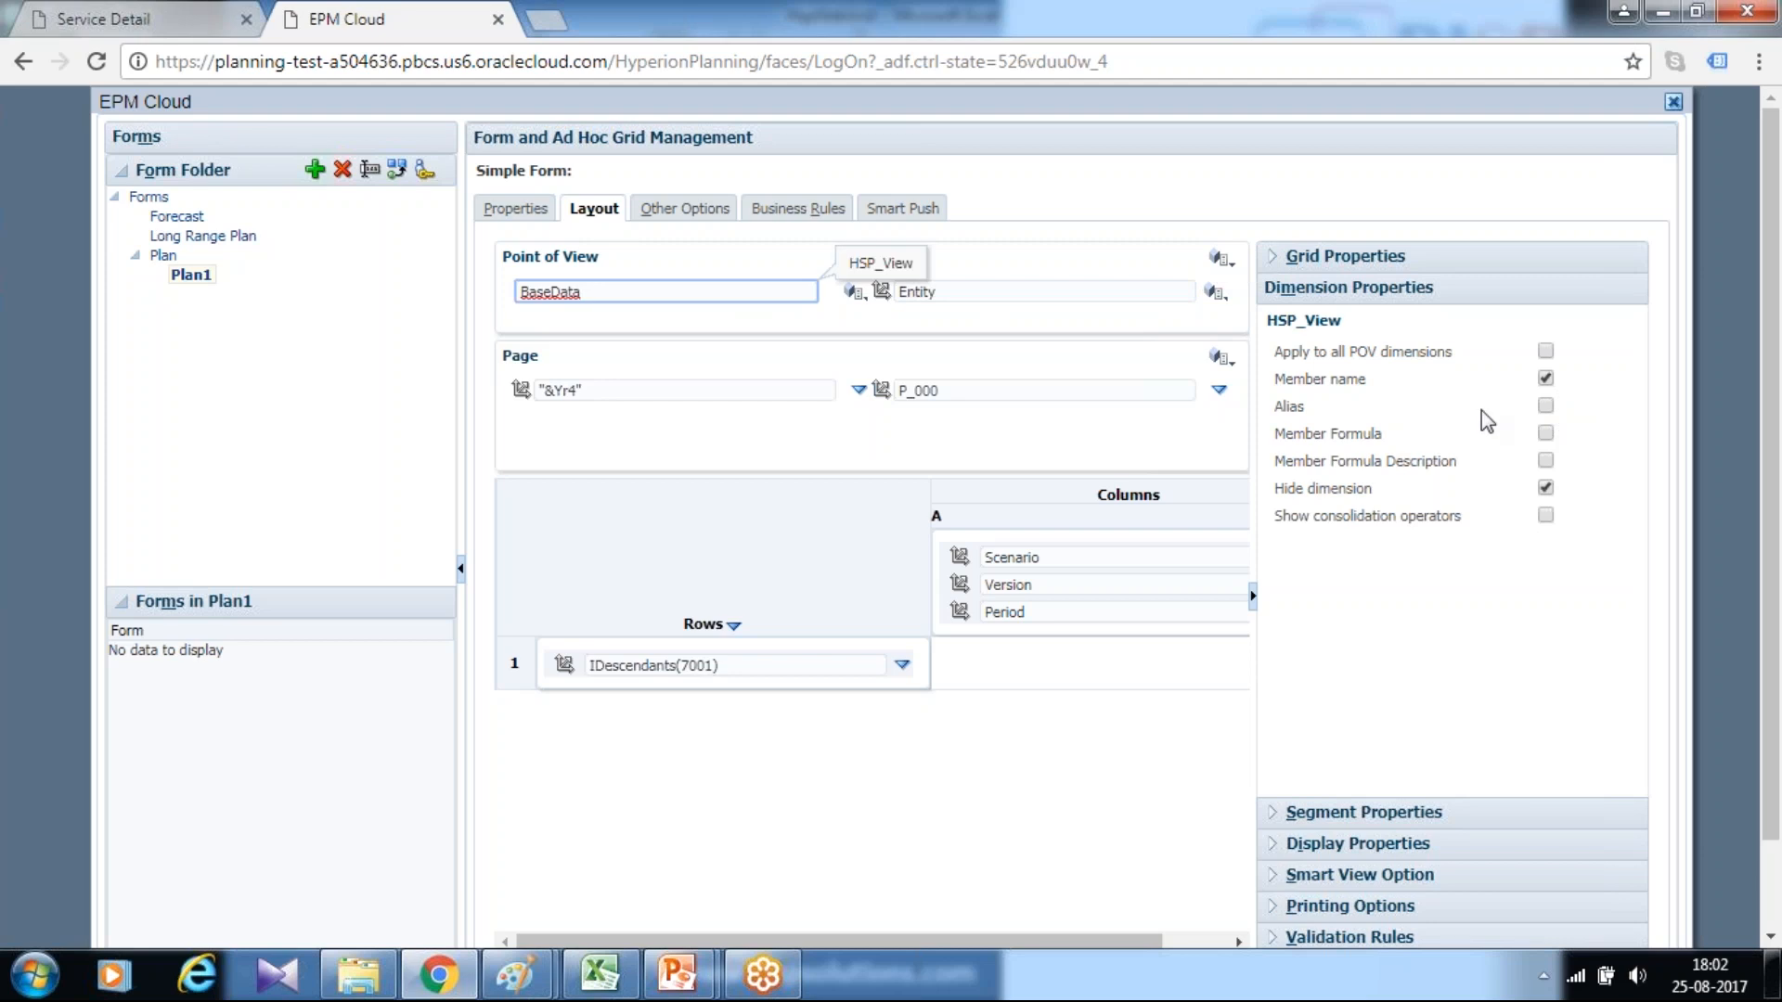
click(1545, 408)
click(705, 389)
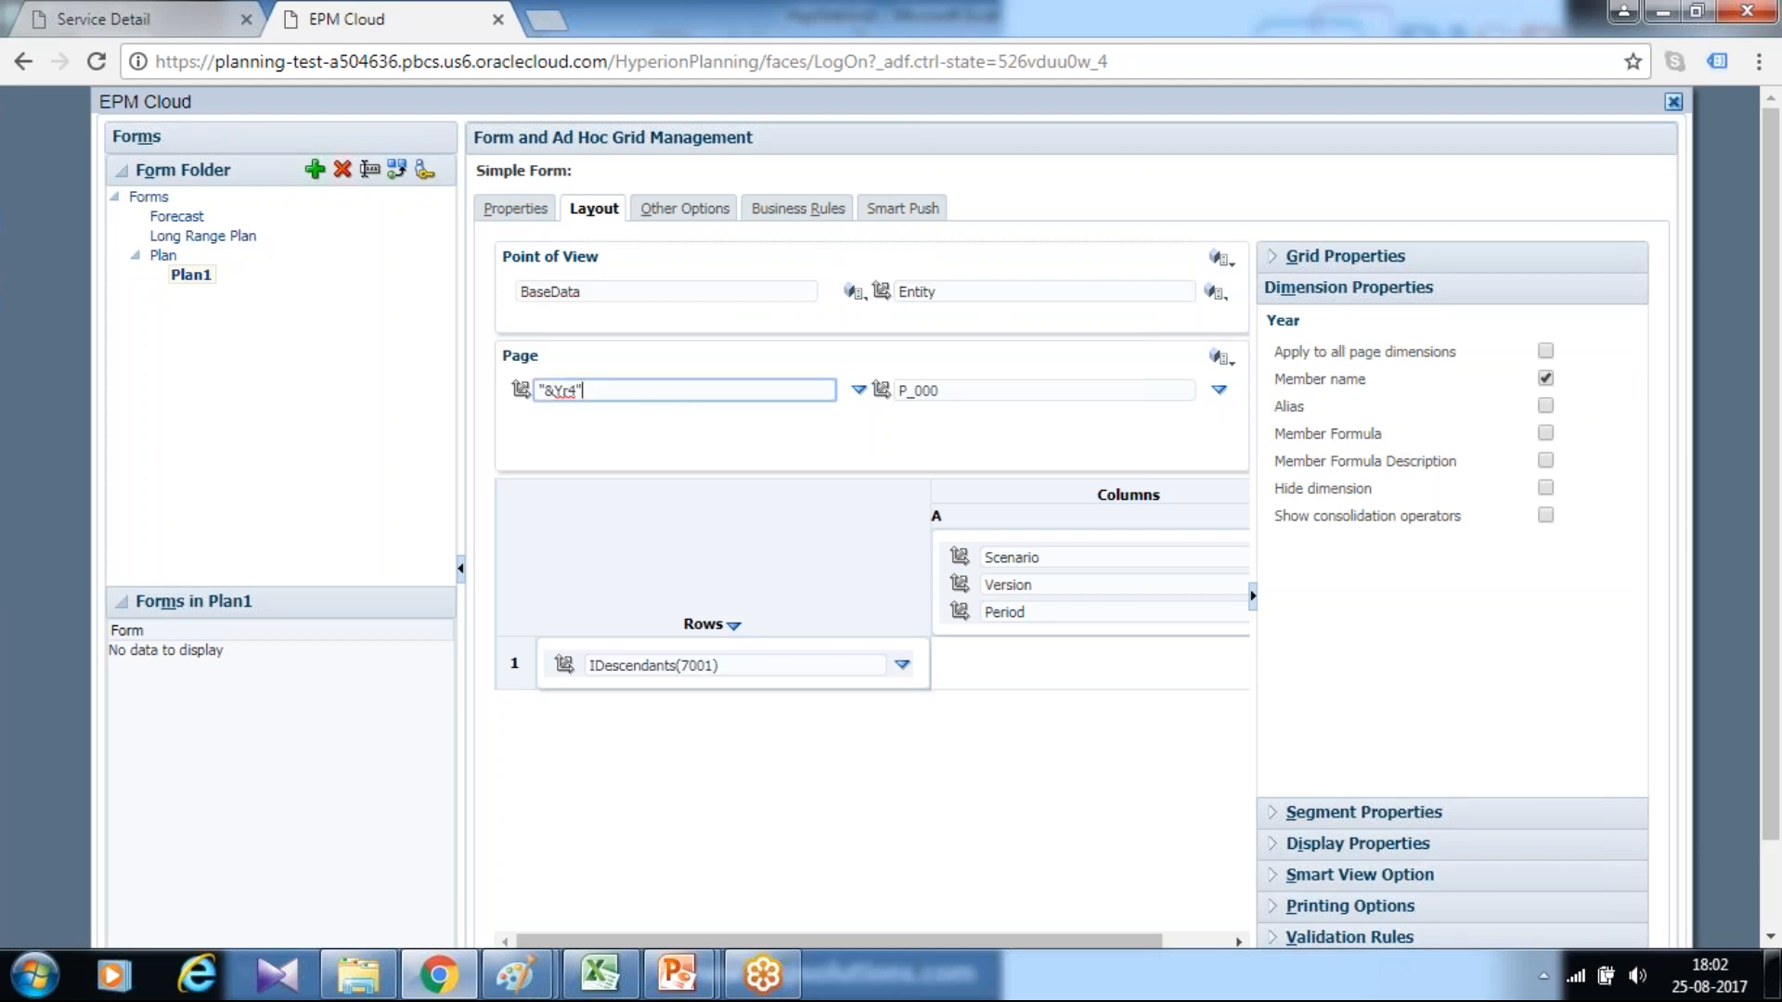
click(1545, 407)
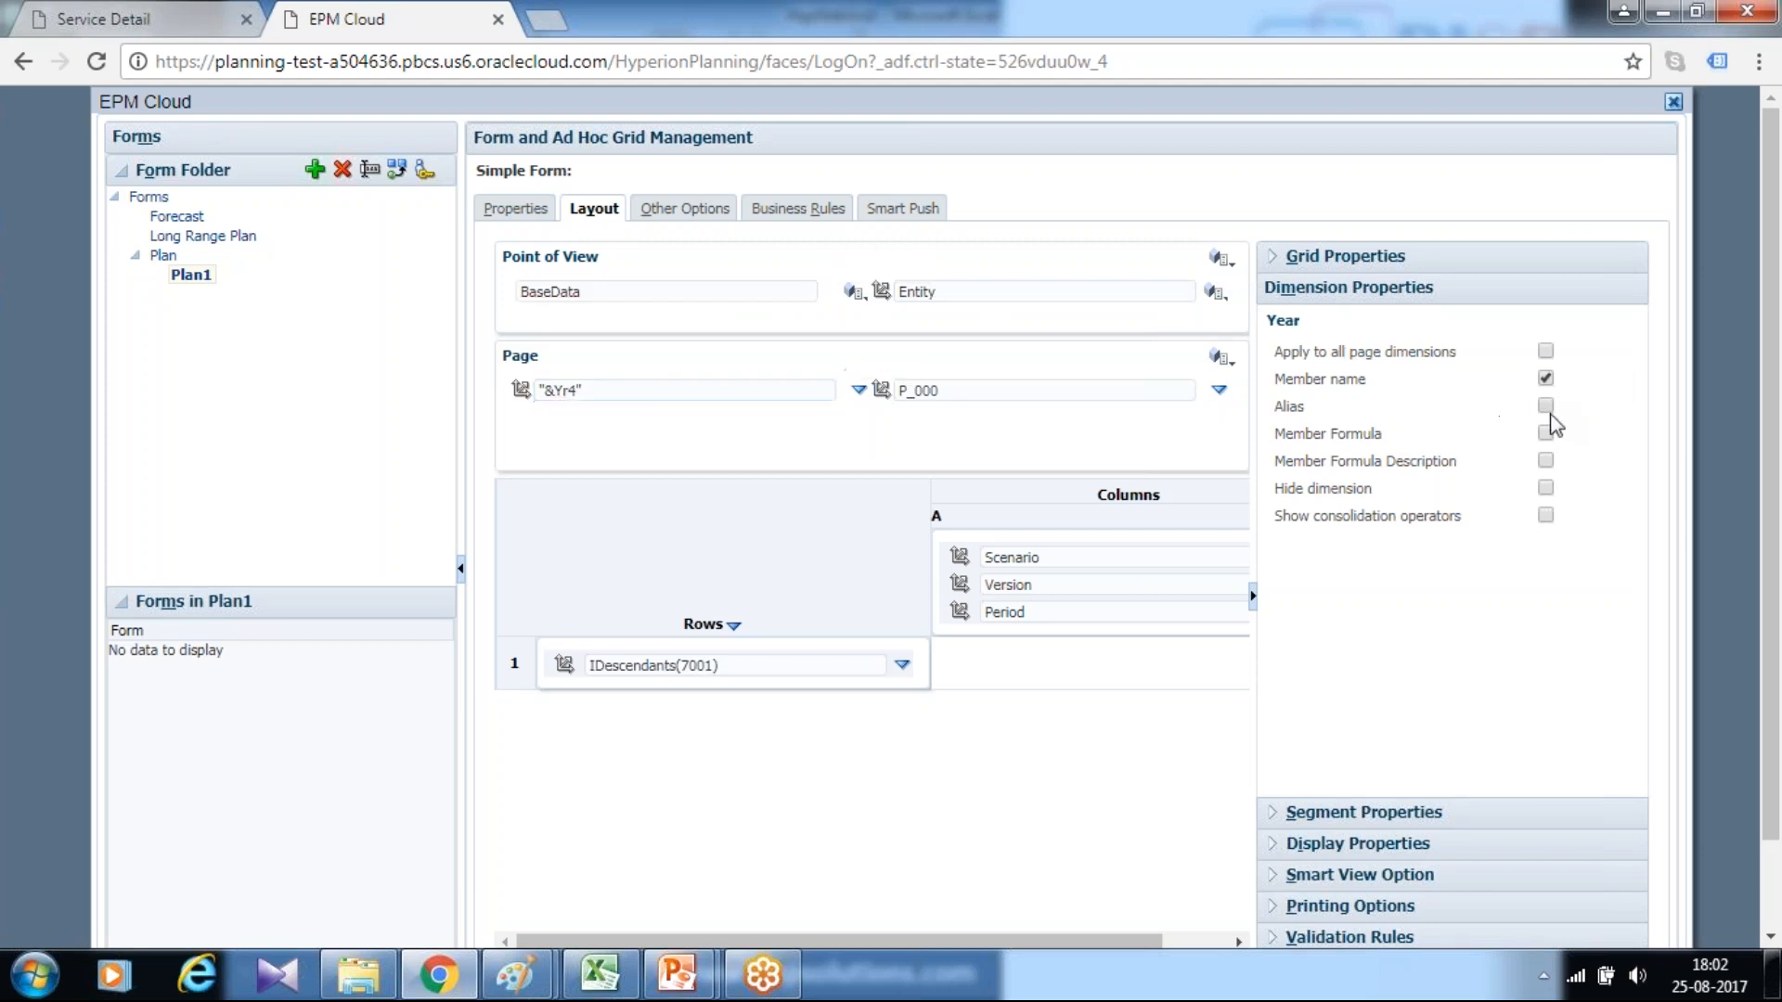
click(1223, 293)
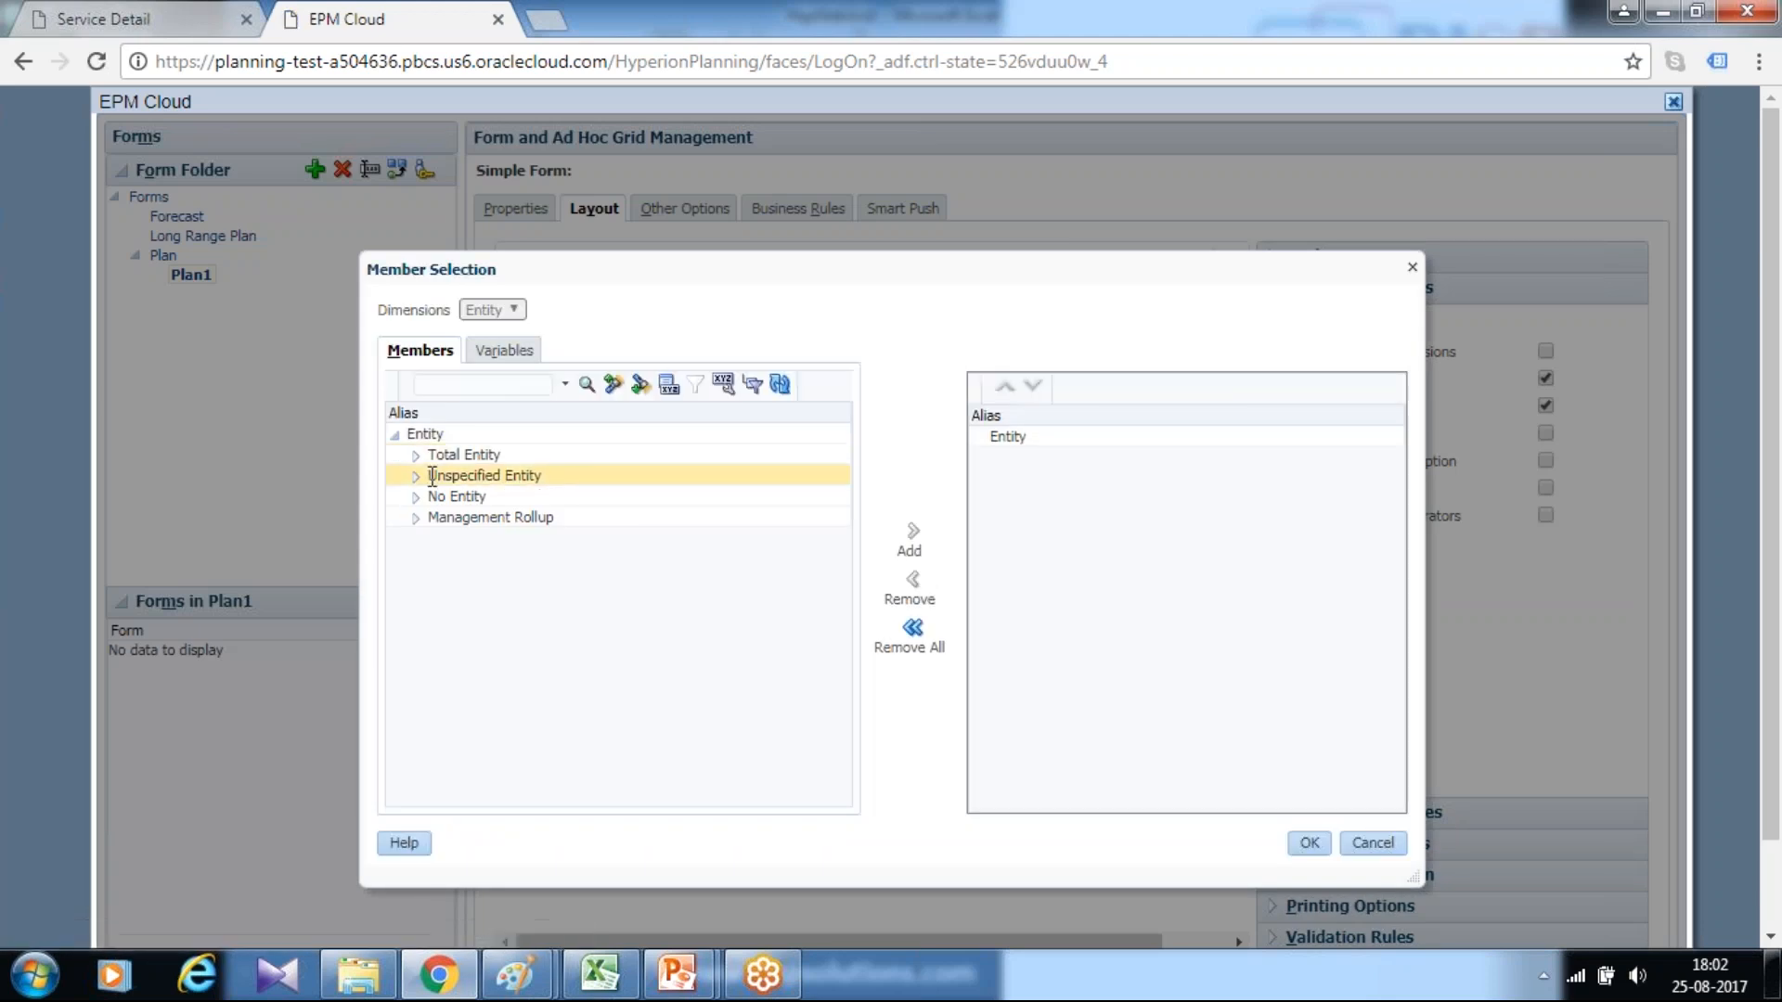
click(418, 384)
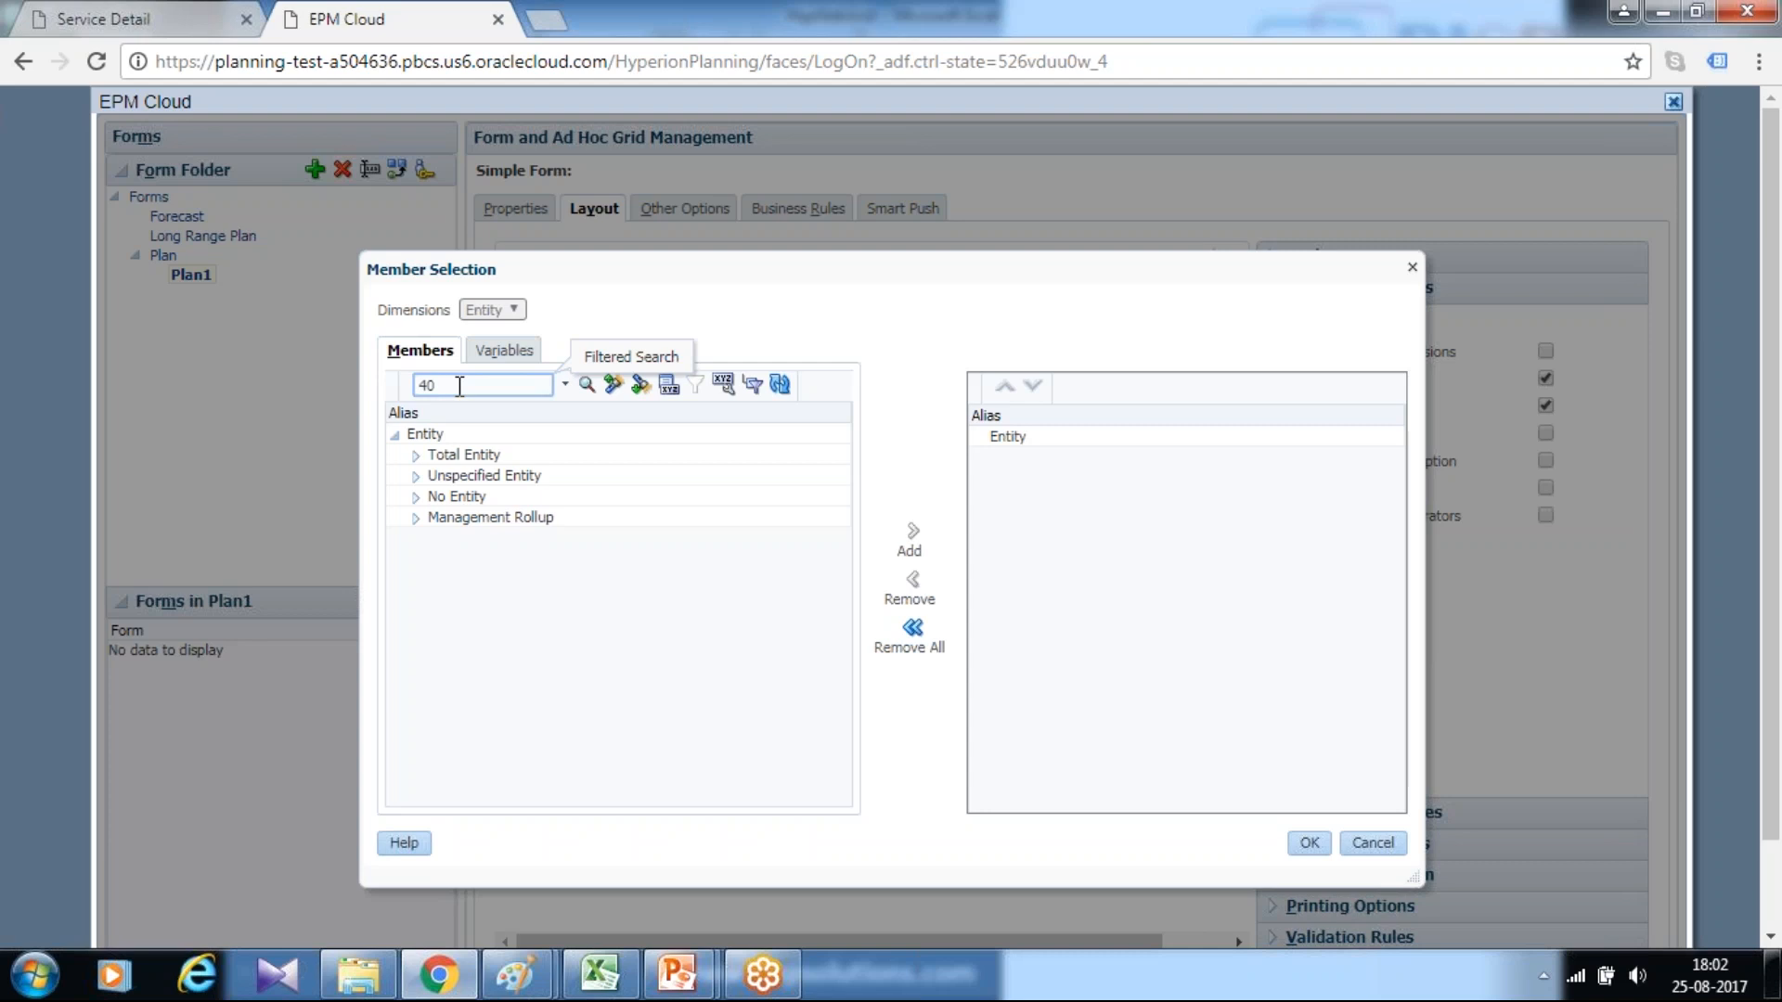
key(Return)
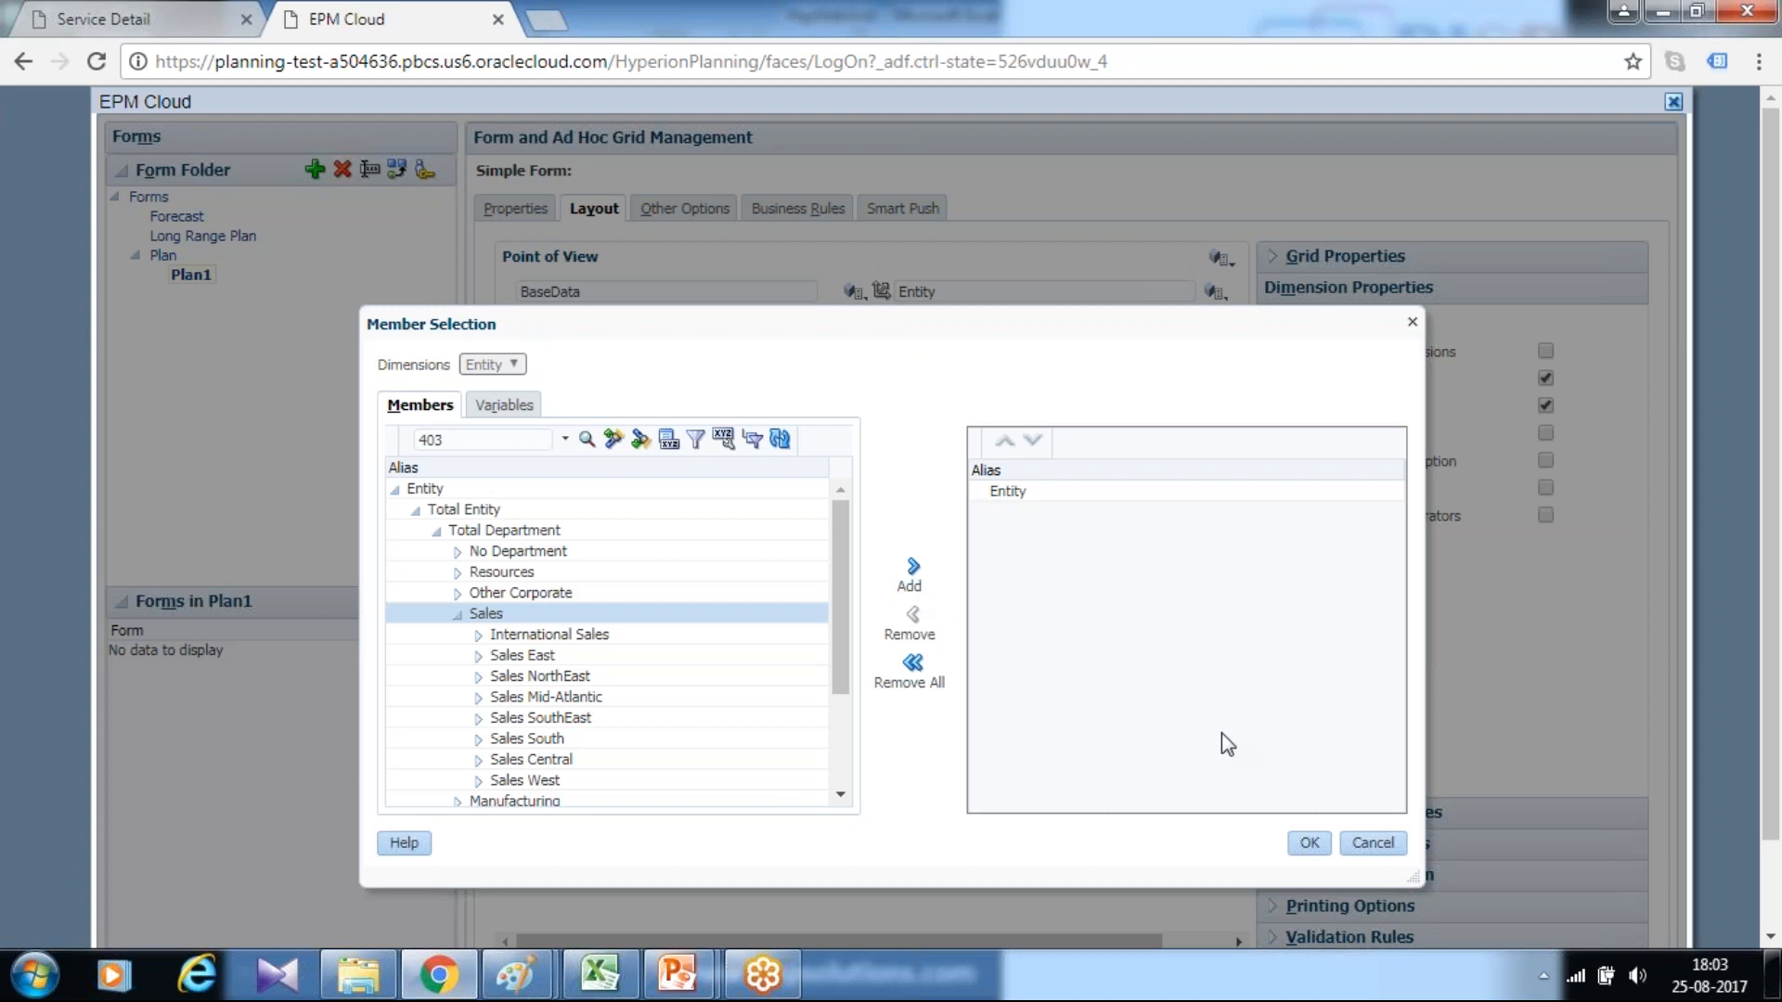
click(1371, 842)
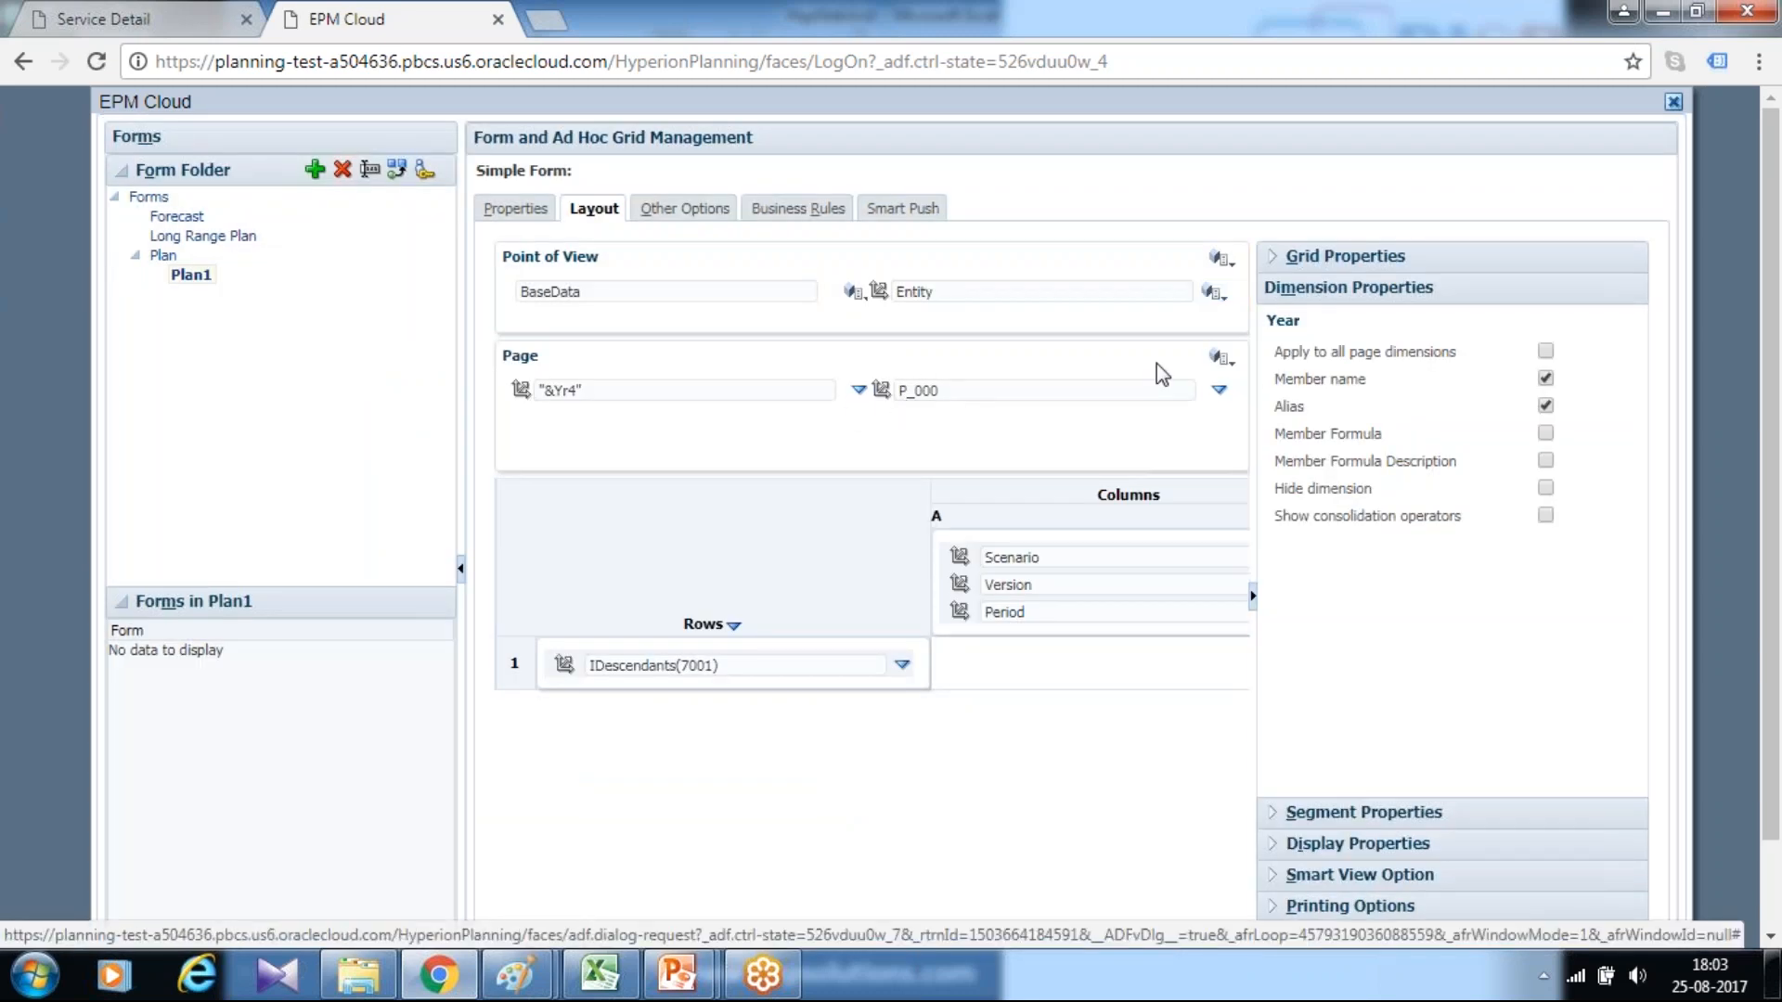
Move the Entity dimension to the page axis and the Product dimension back to the point of view
drag(1156, 364, 1171, 325)
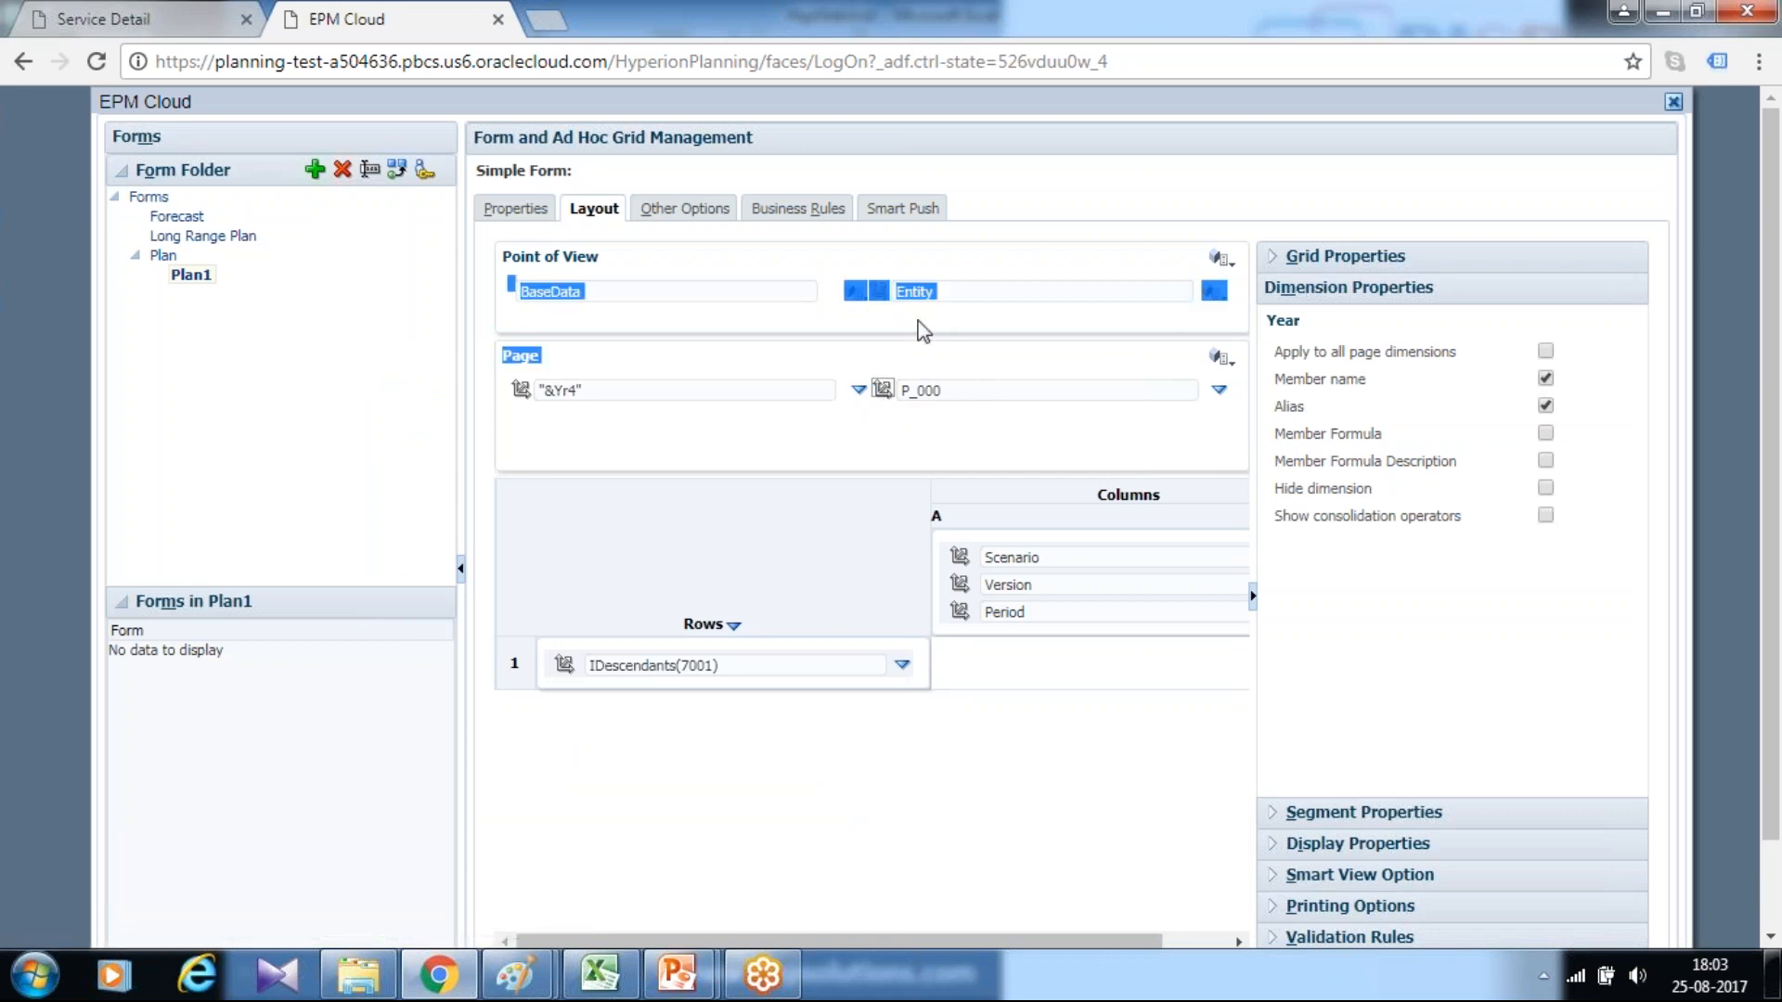
click(881, 323)
drag(882, 294, 956, 440)
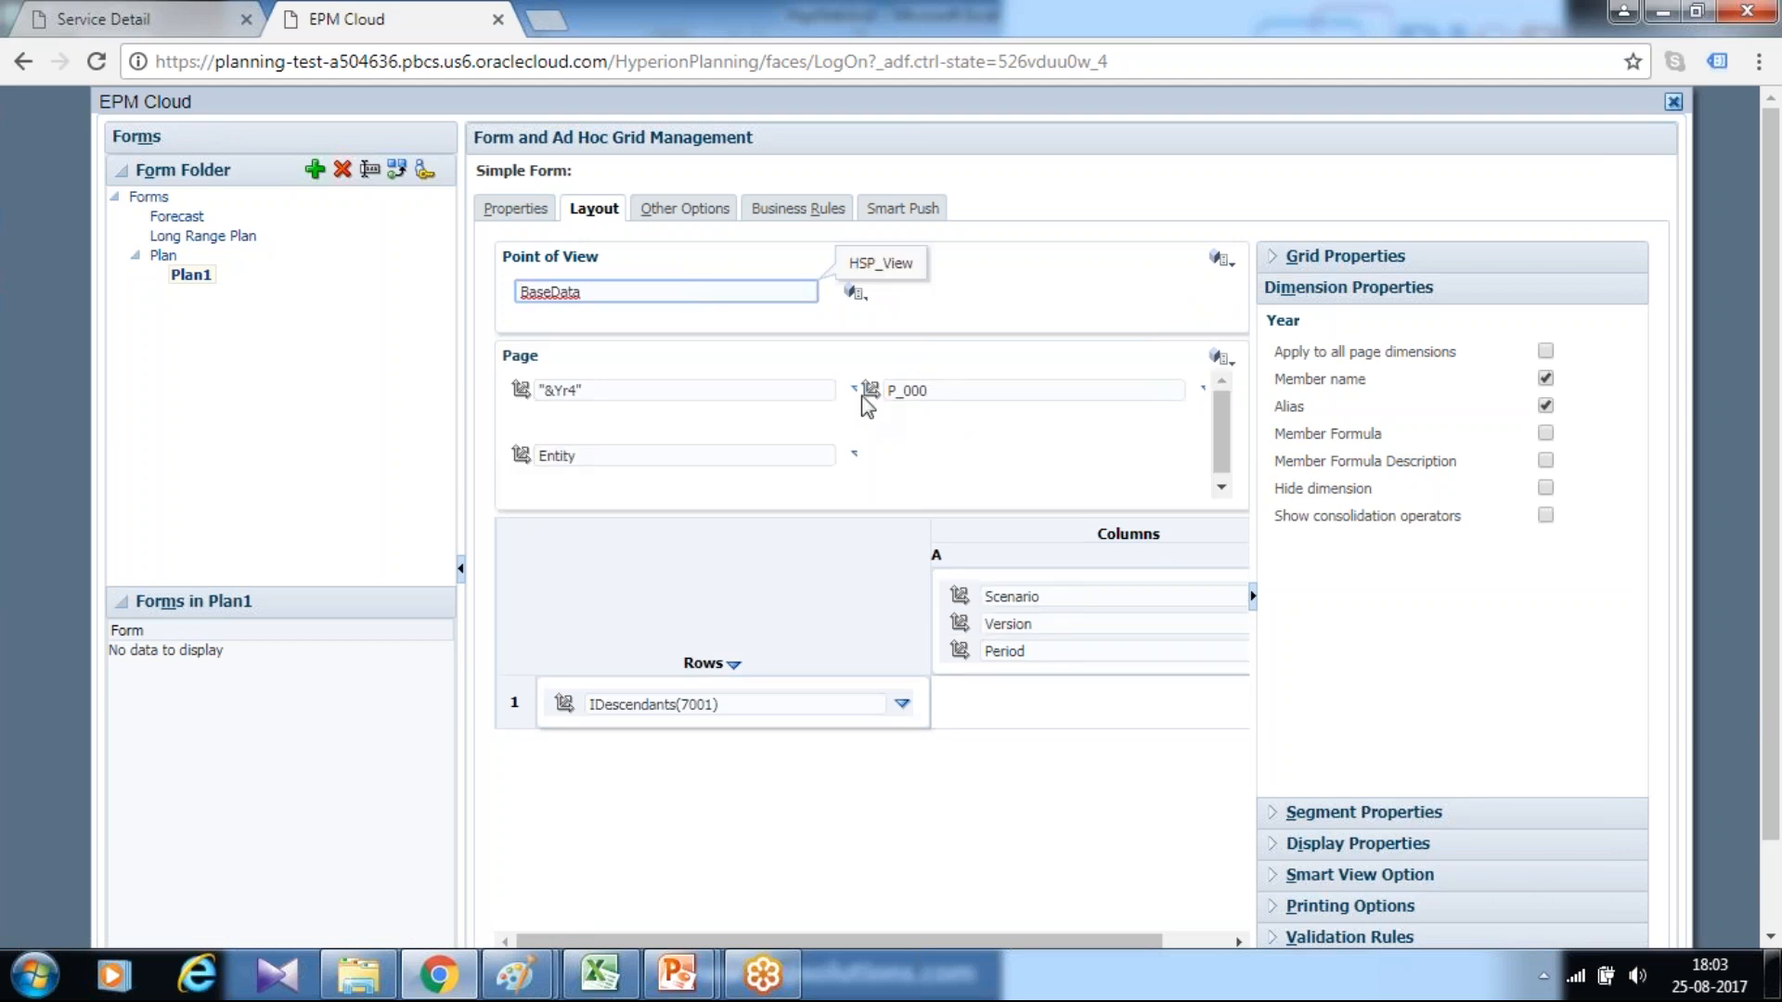
drag(871, 391, 889, 270)
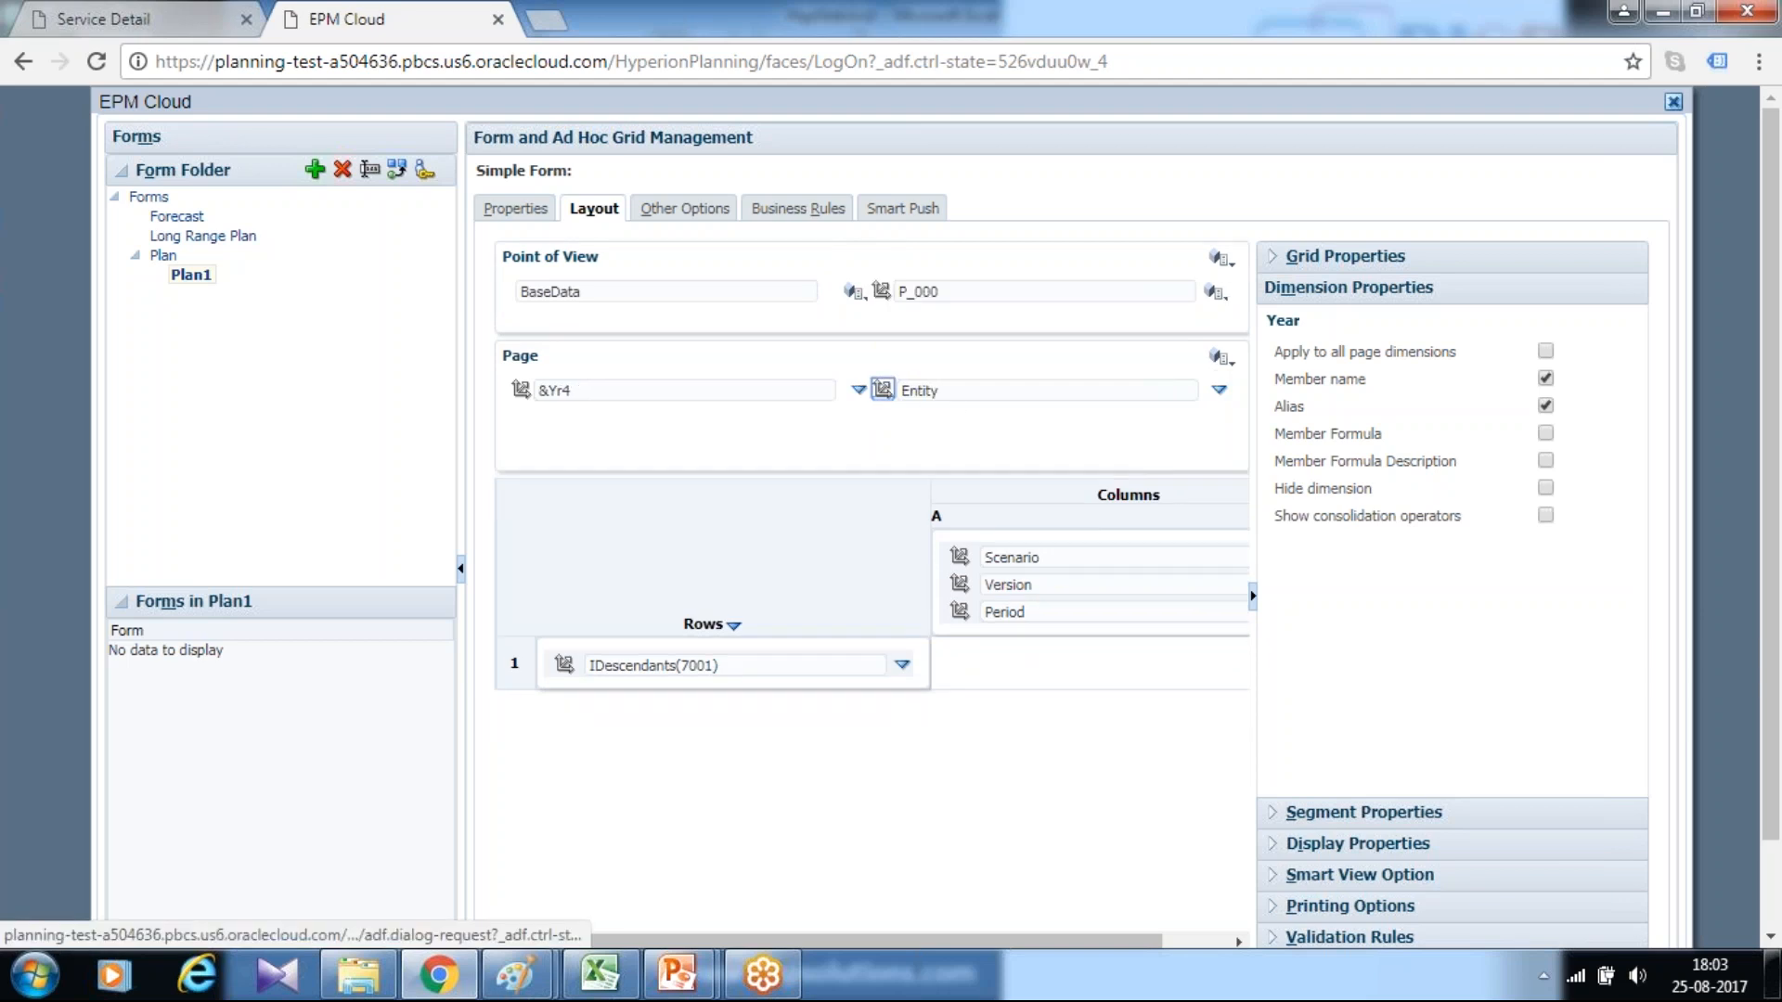
Find entity 403 (Sales) and set its Descendants (inc) as the Entity page members
click(1219, 390)
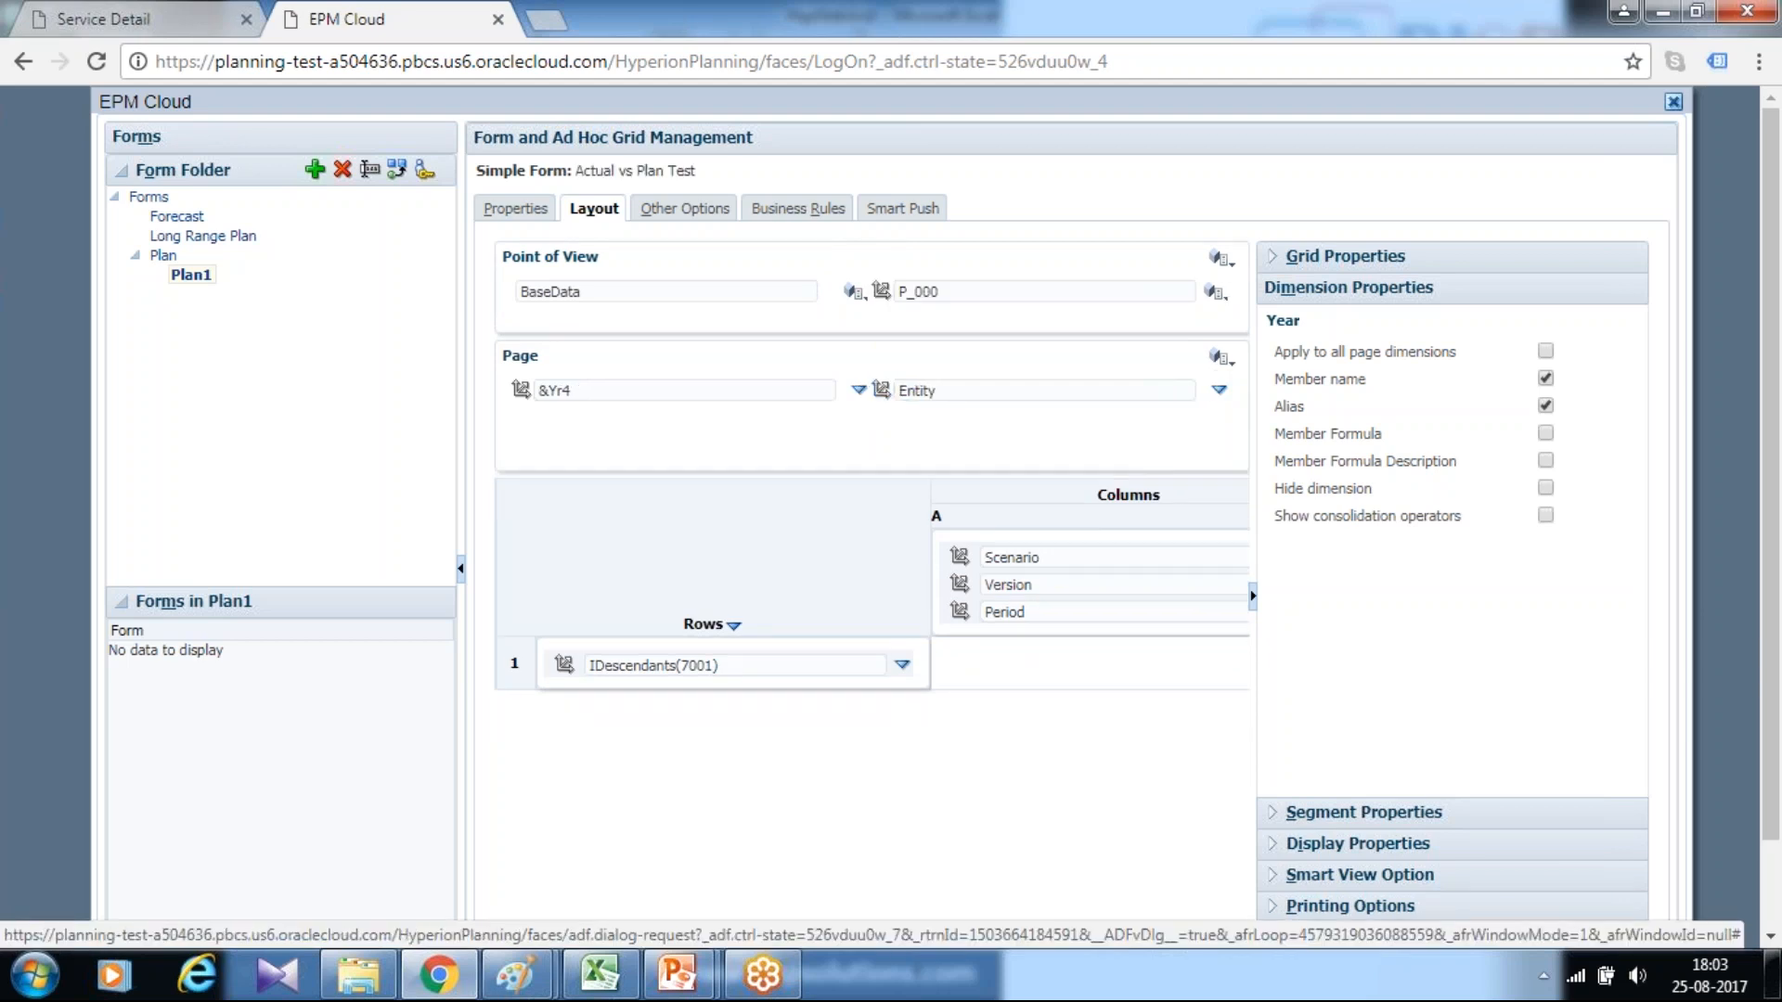
click(1341, 394)
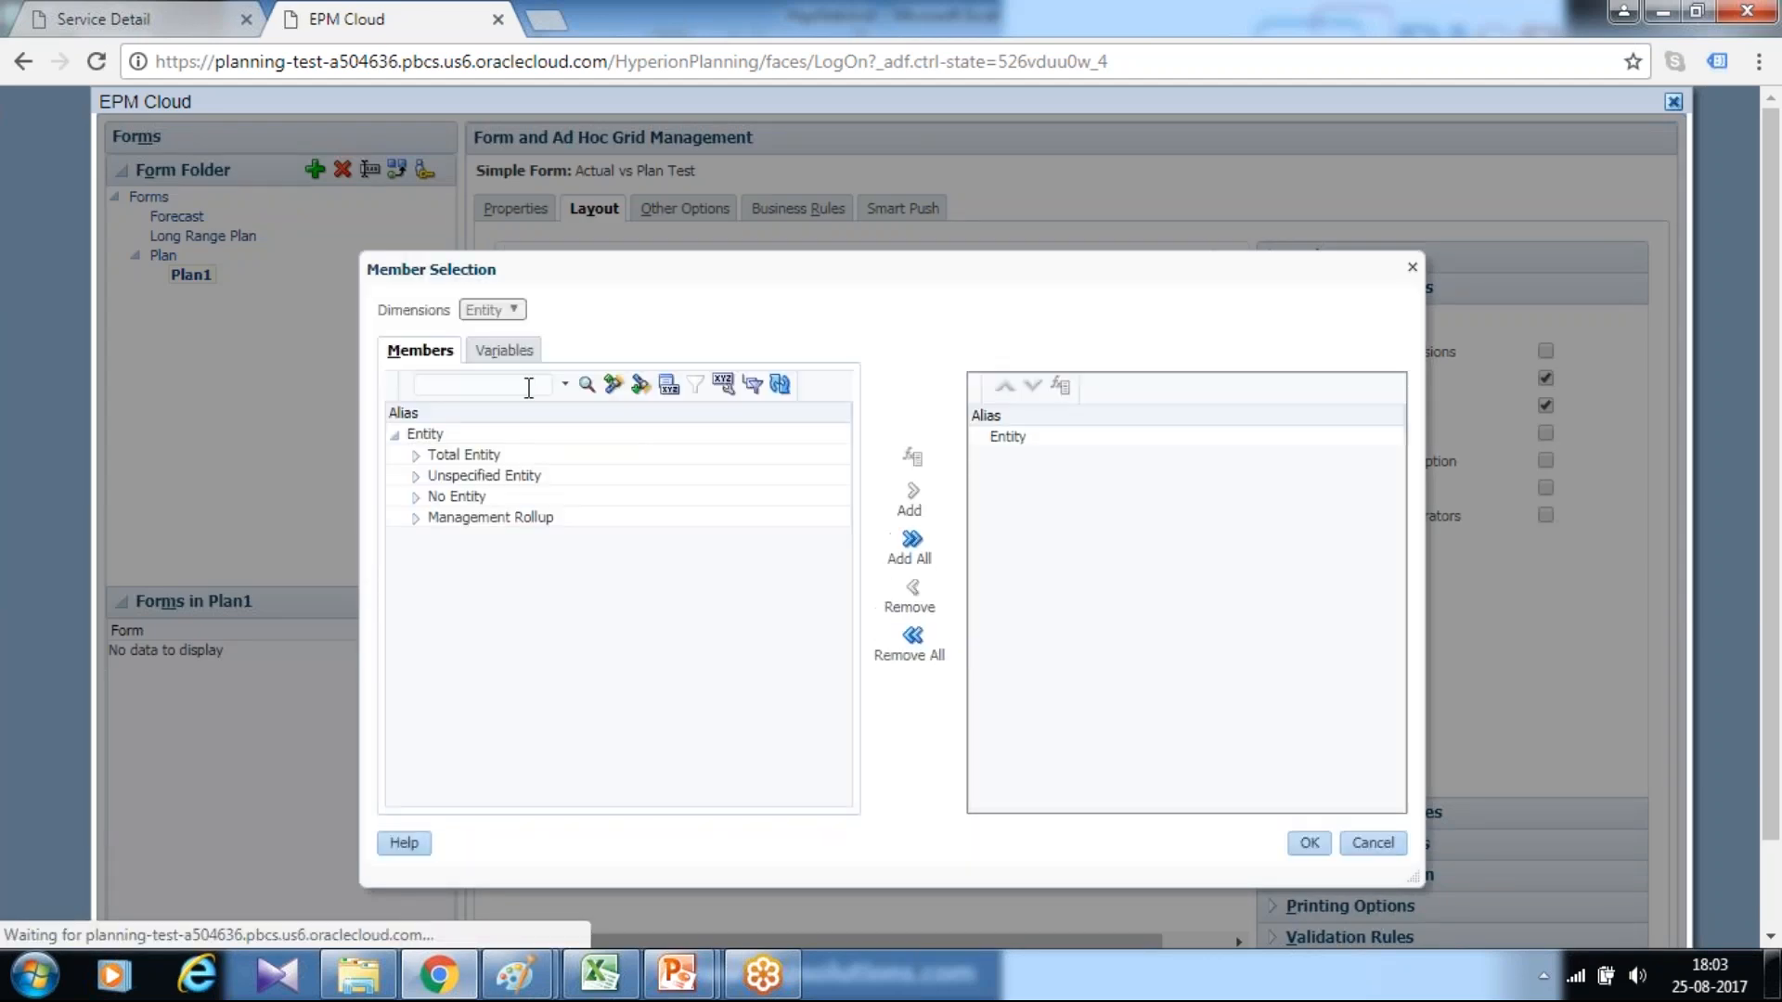
click(506, 384)
text(403)
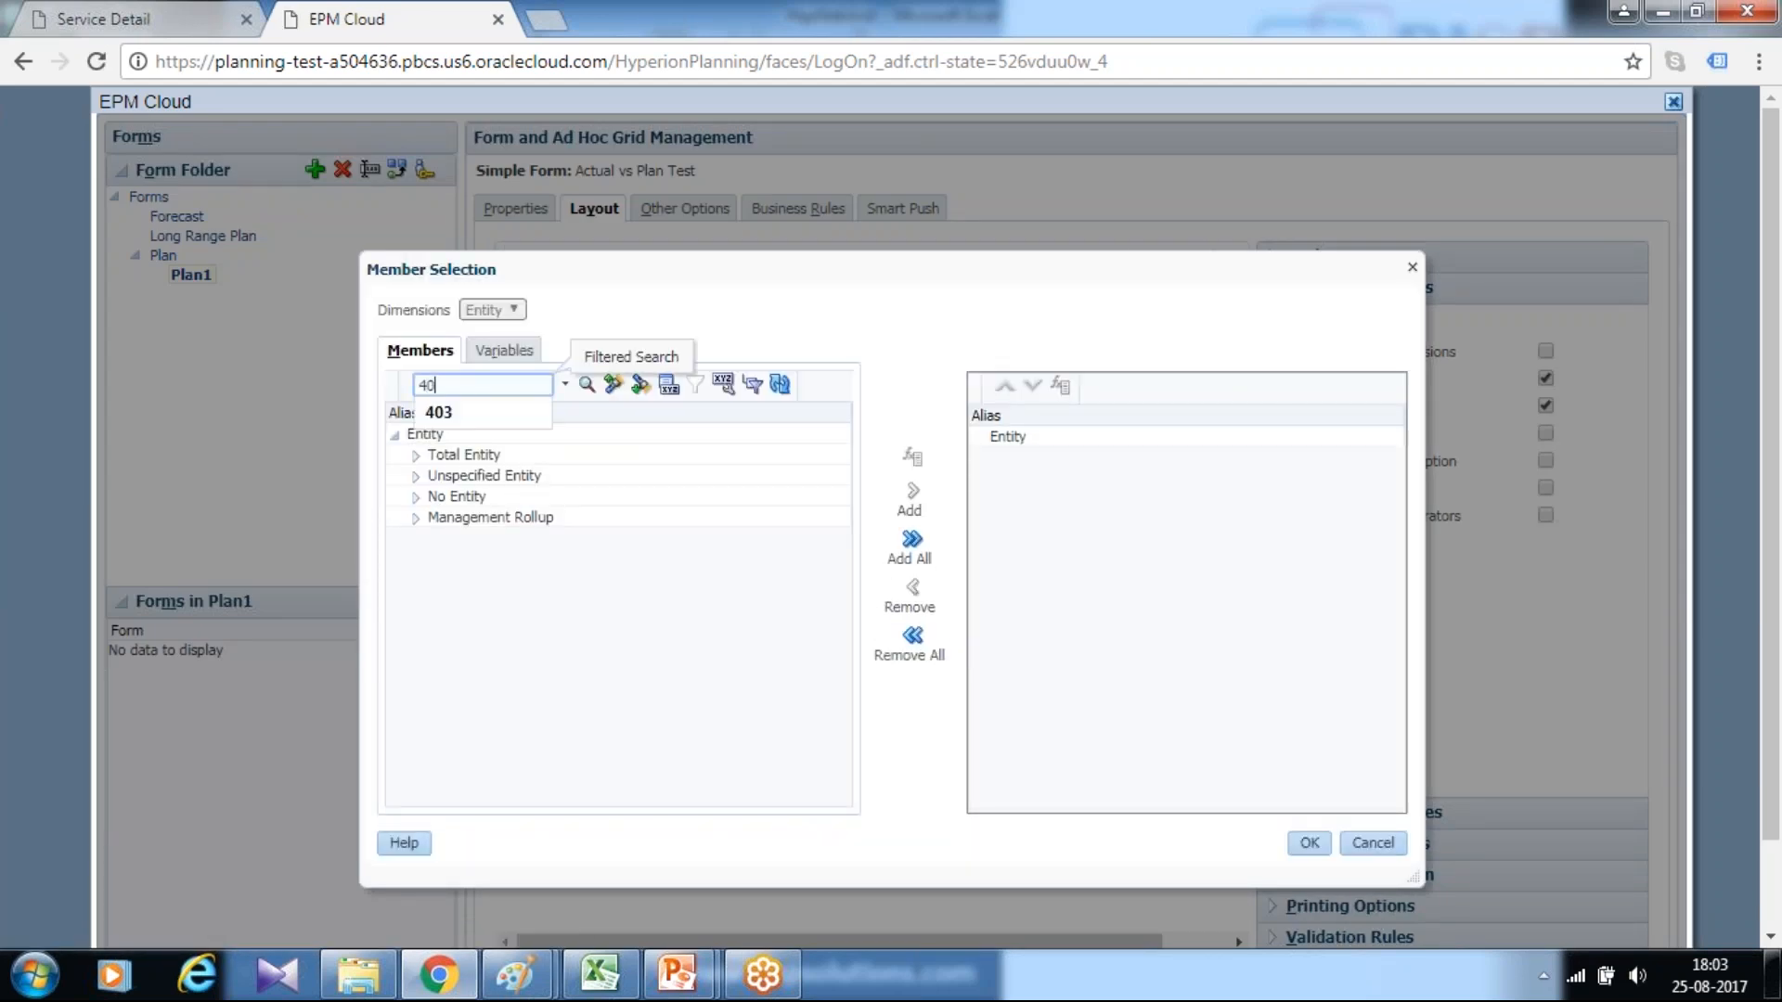
click(668, 383)
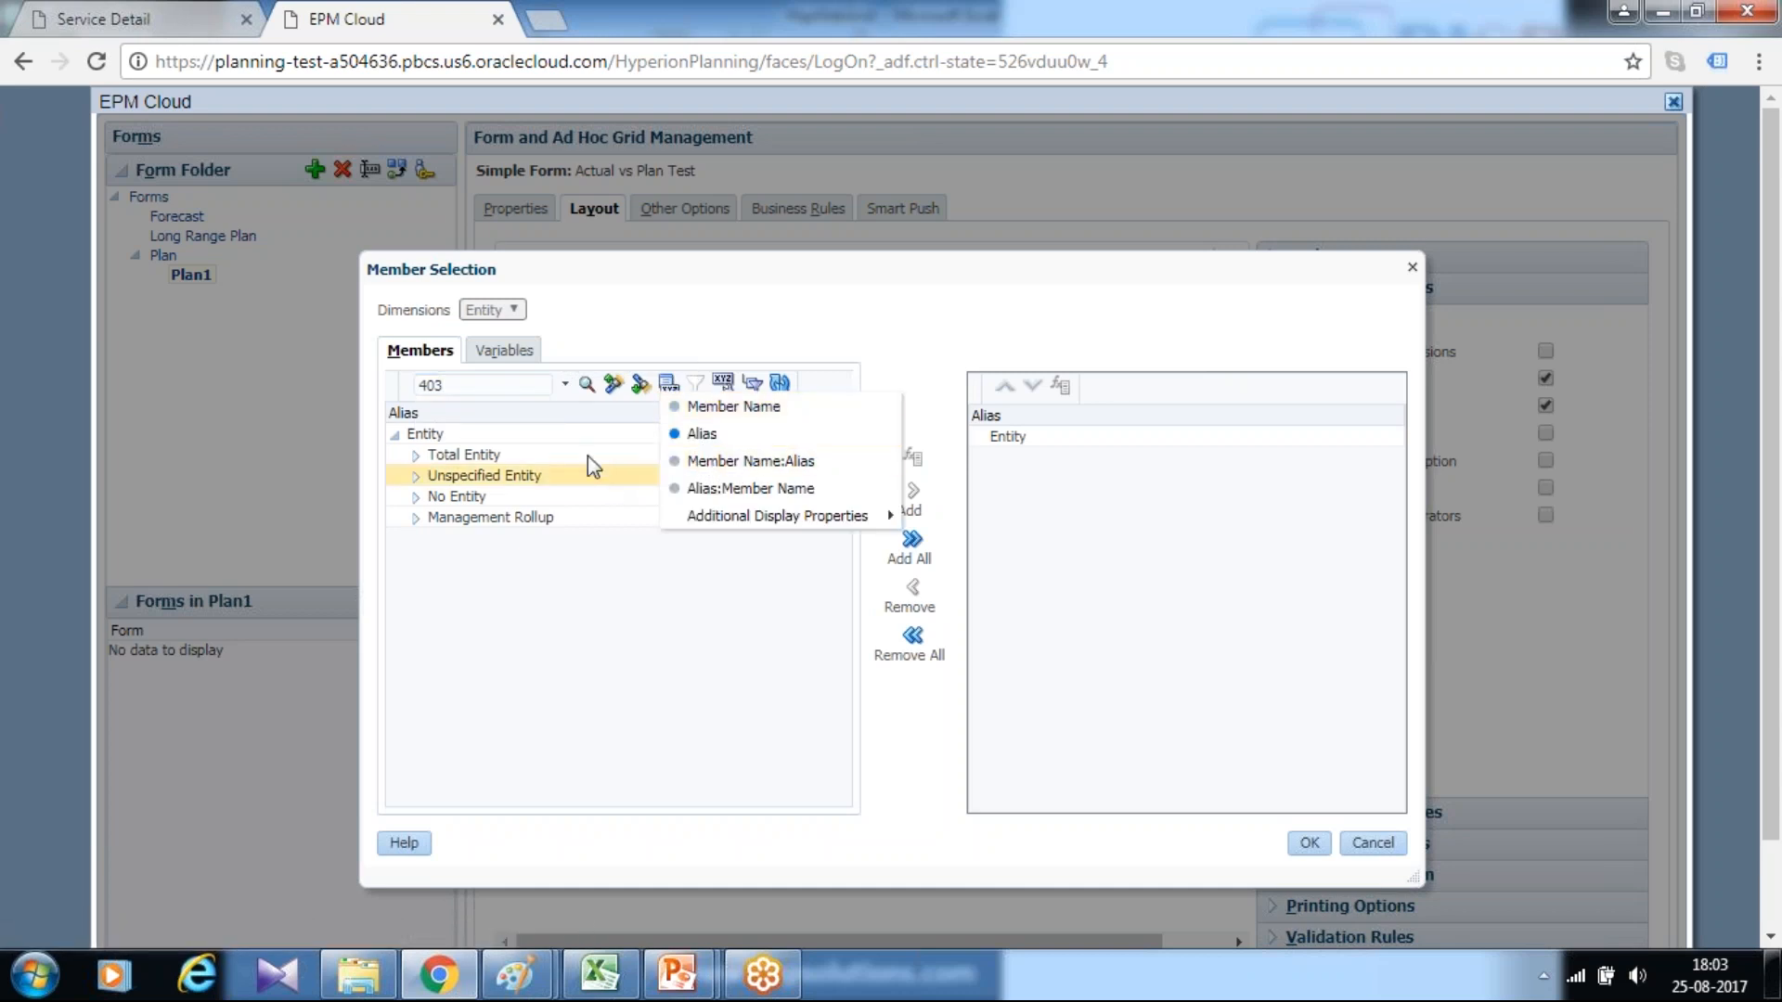
click(543, 386)
click(586, 386)
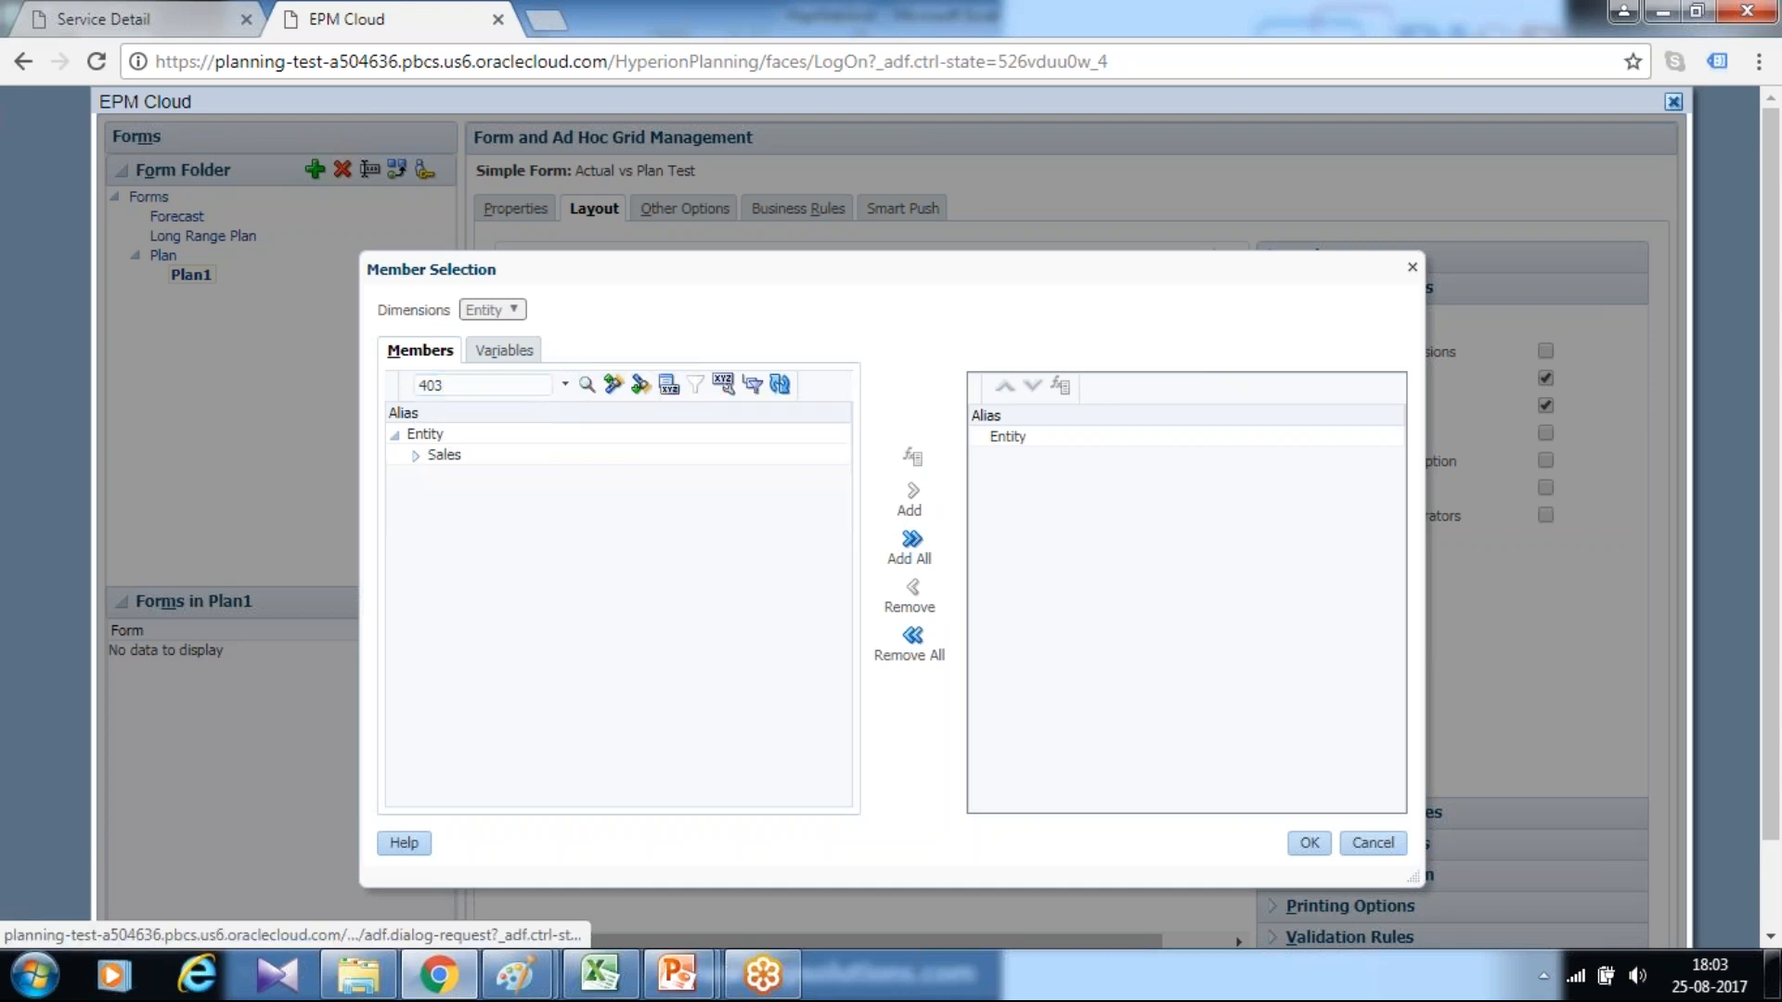
click(414, 457)
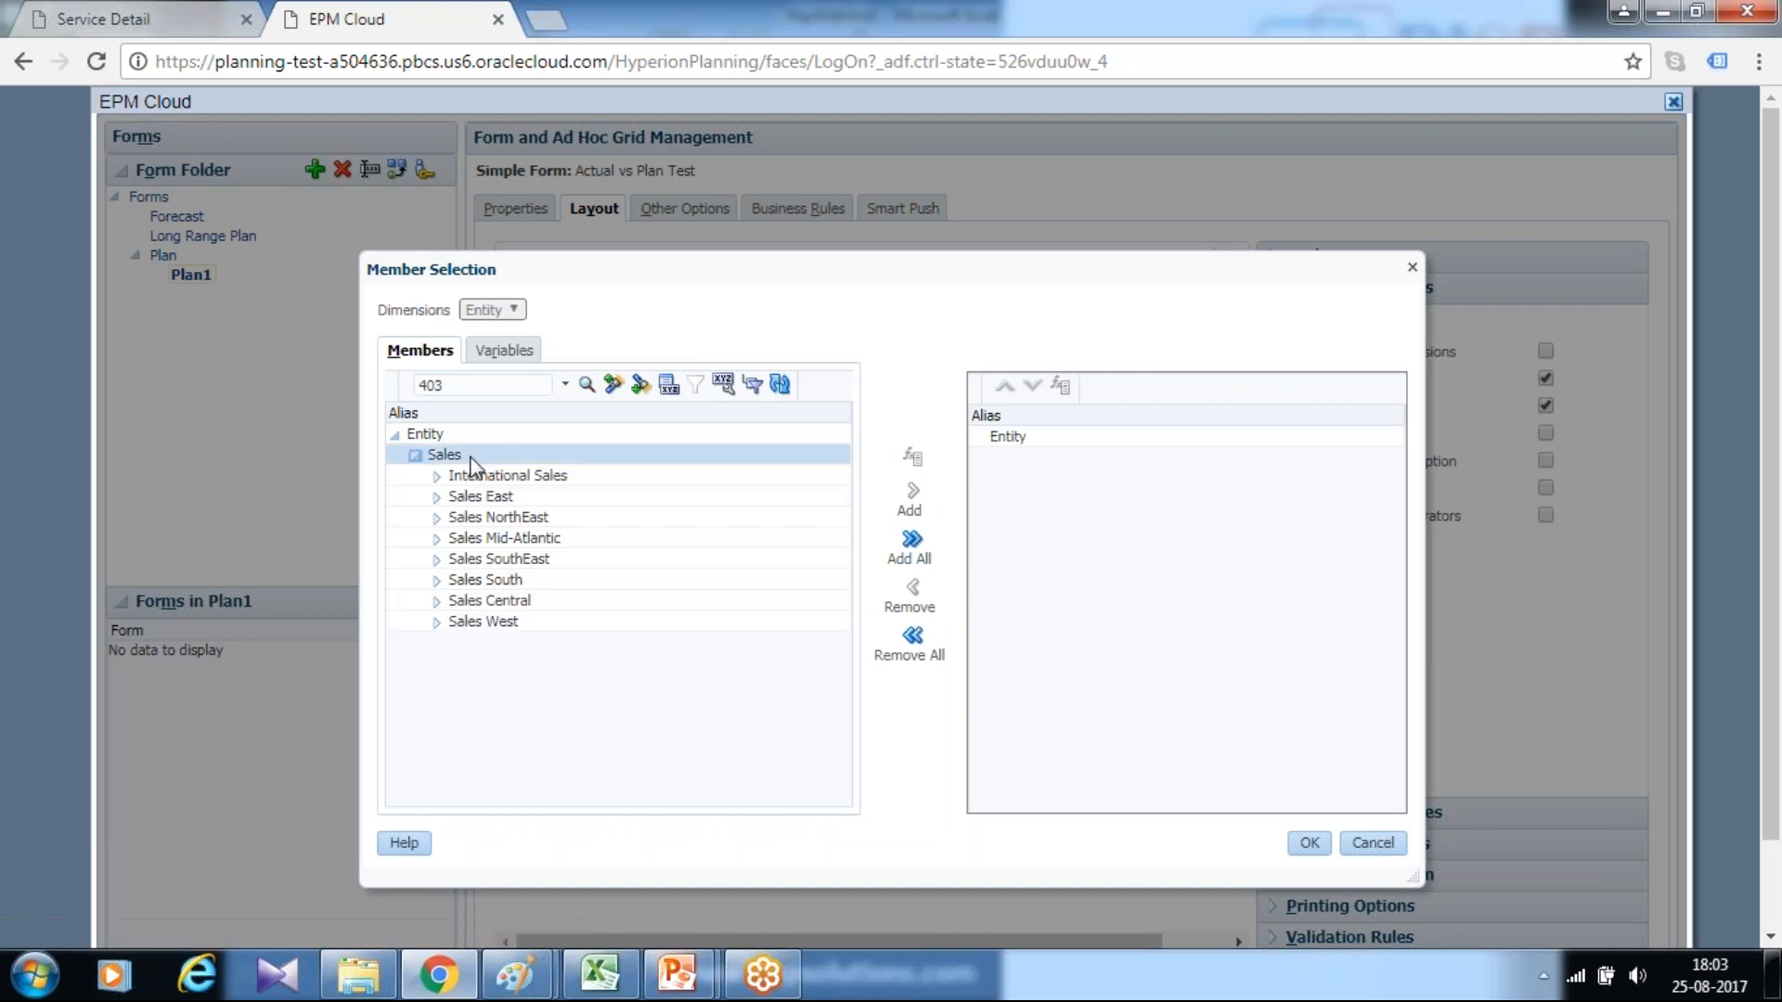
click(918, 496)
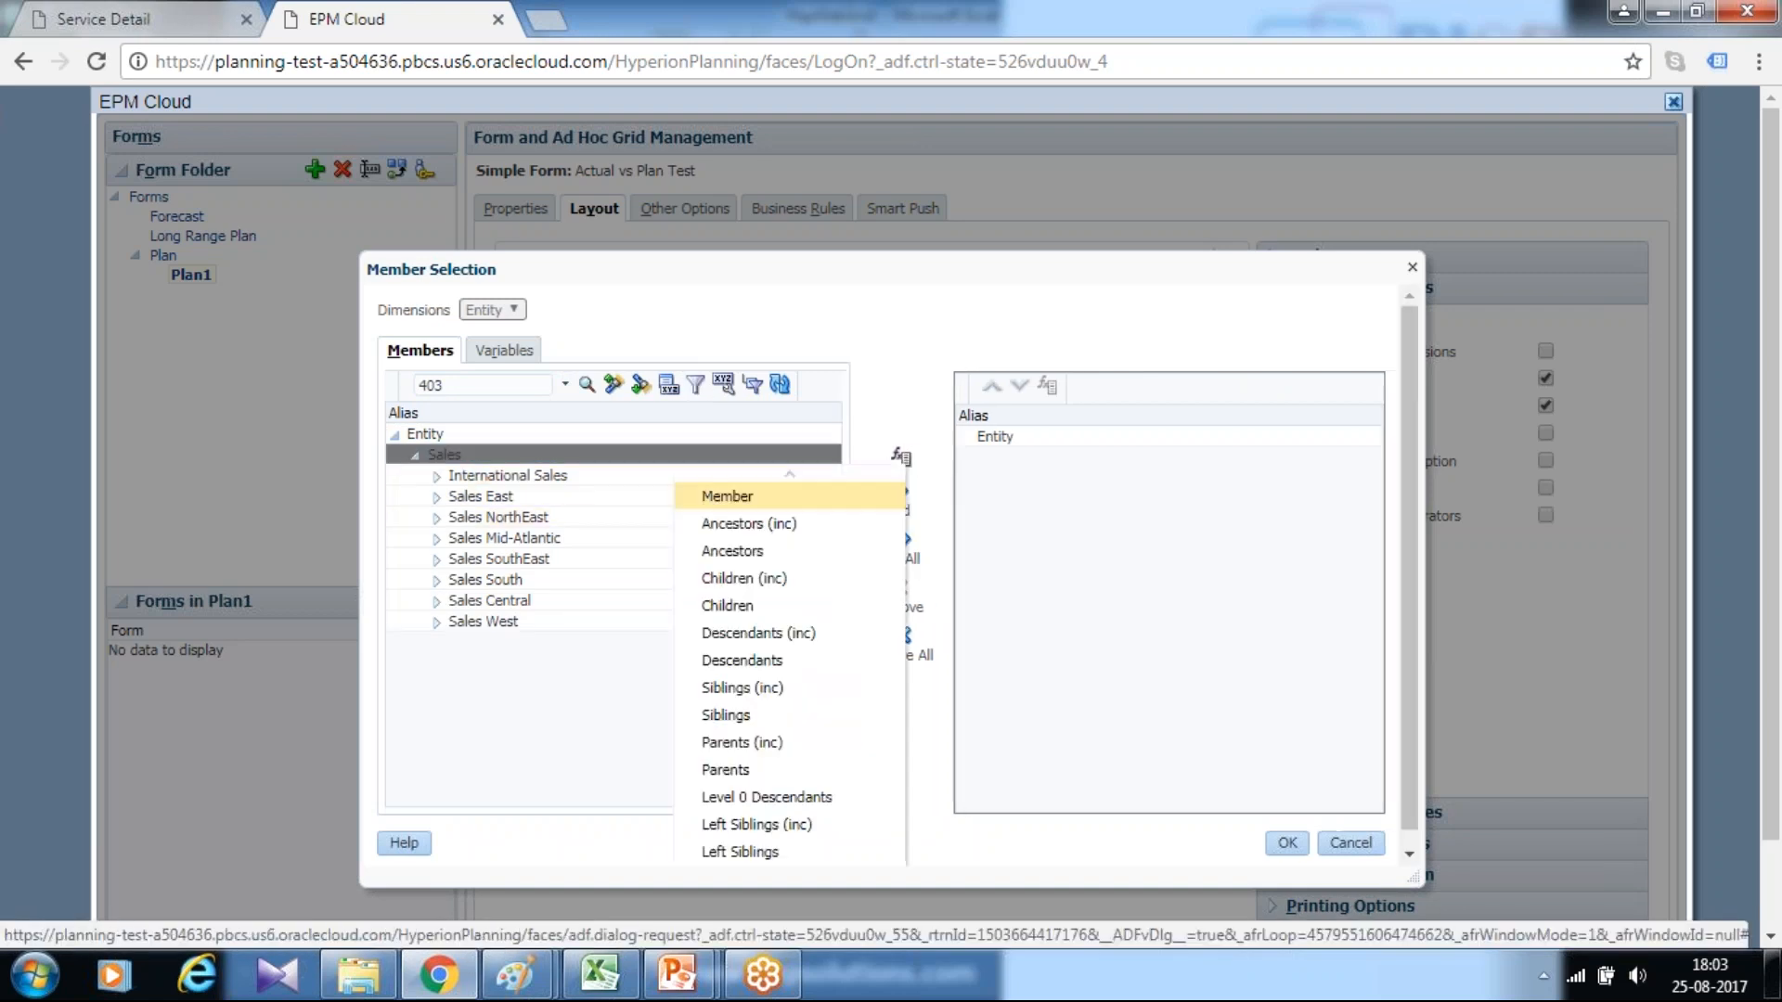
click(767, 635)
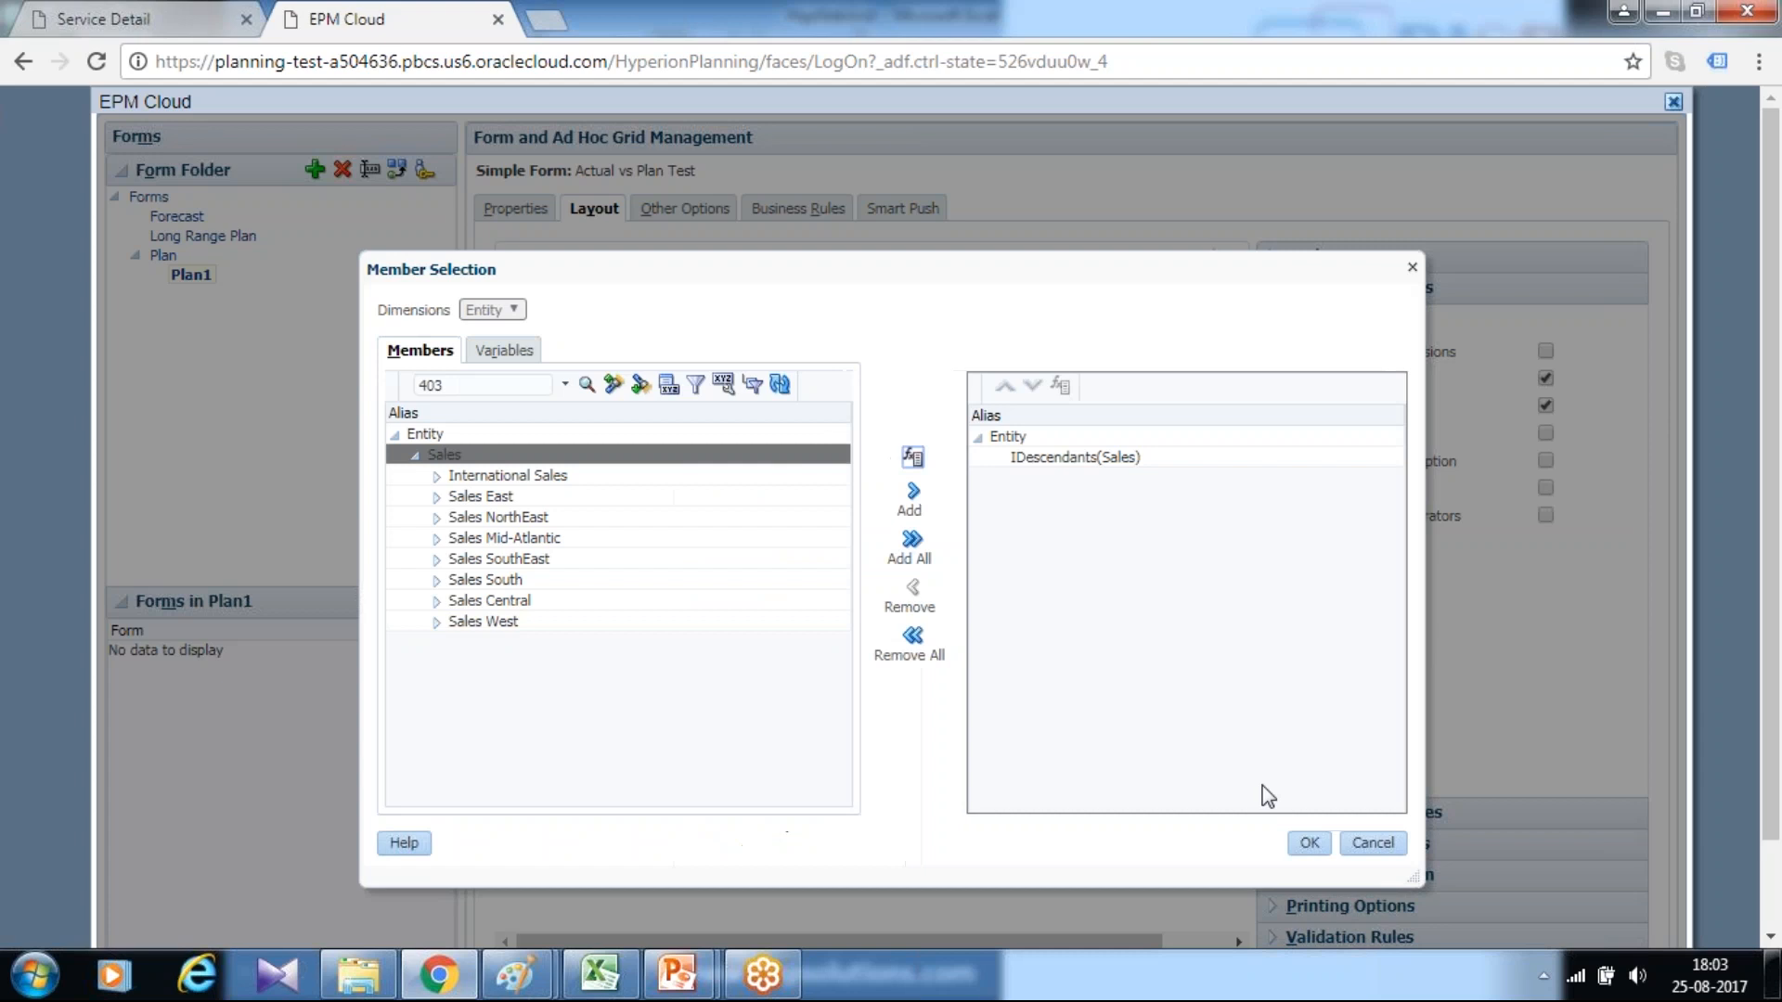
click(1305, 847)
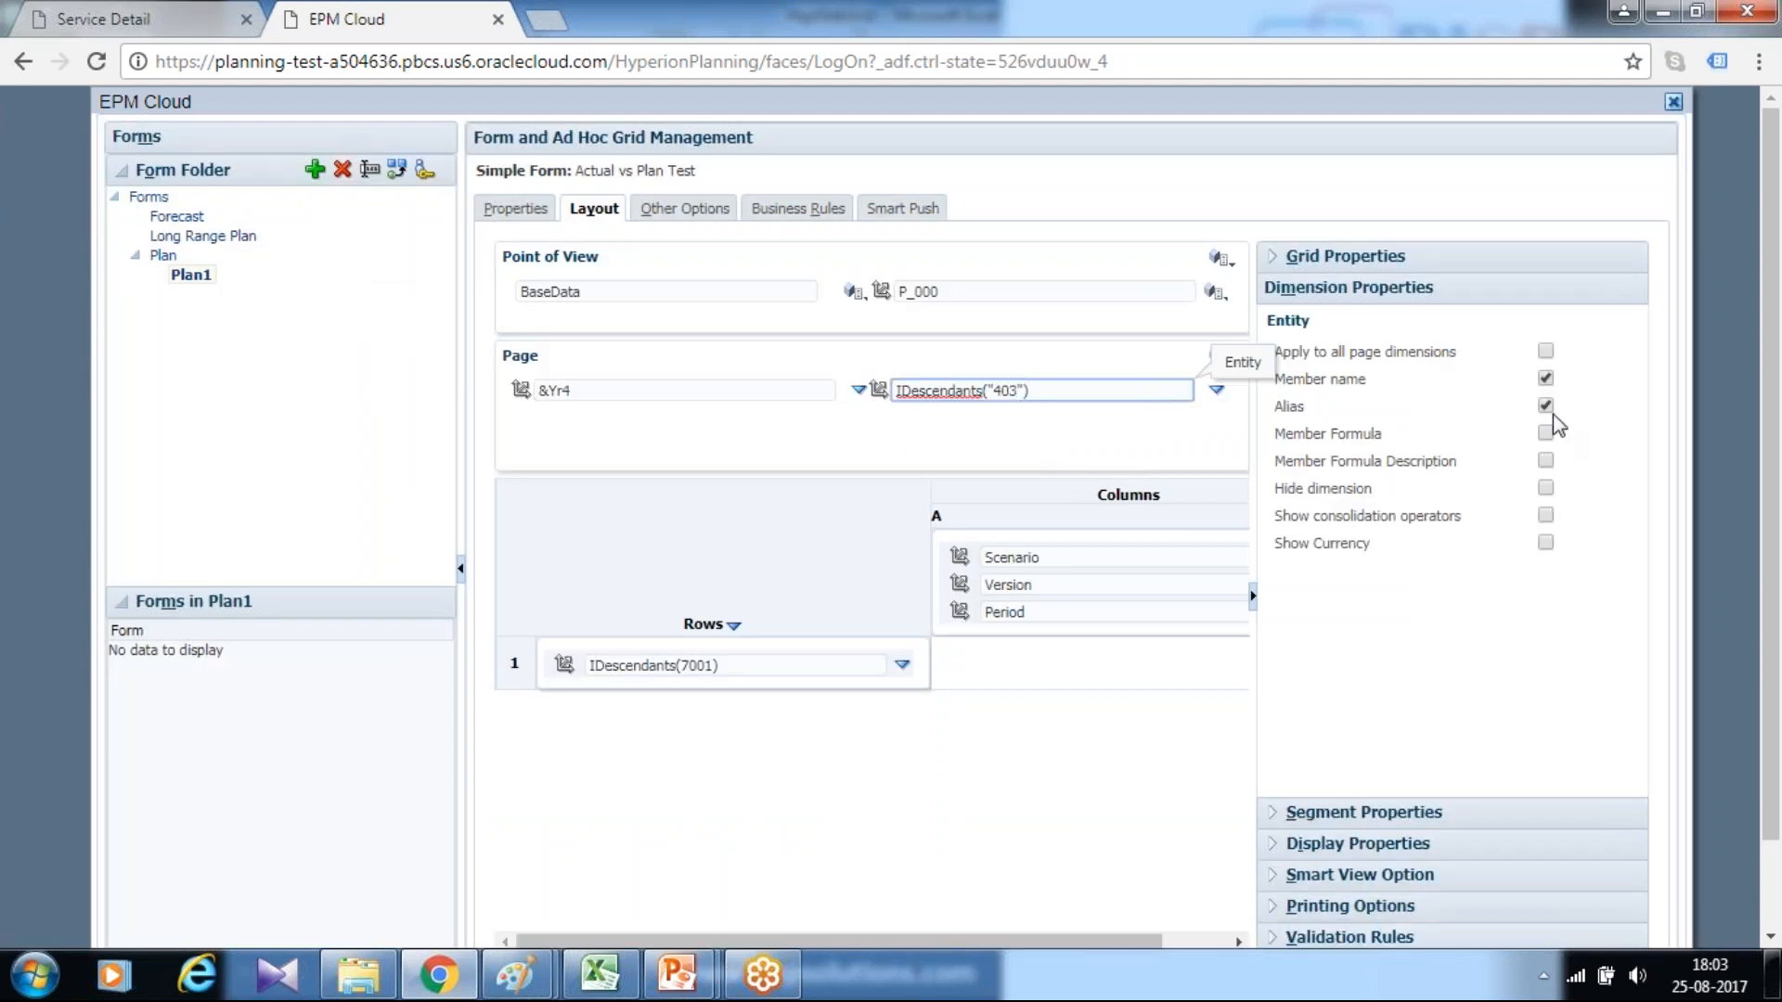
Set the Scenario member of column A to Plan
click(1119, 547)
drag(1123, 941, 1192, 940)
click(1220, 560)
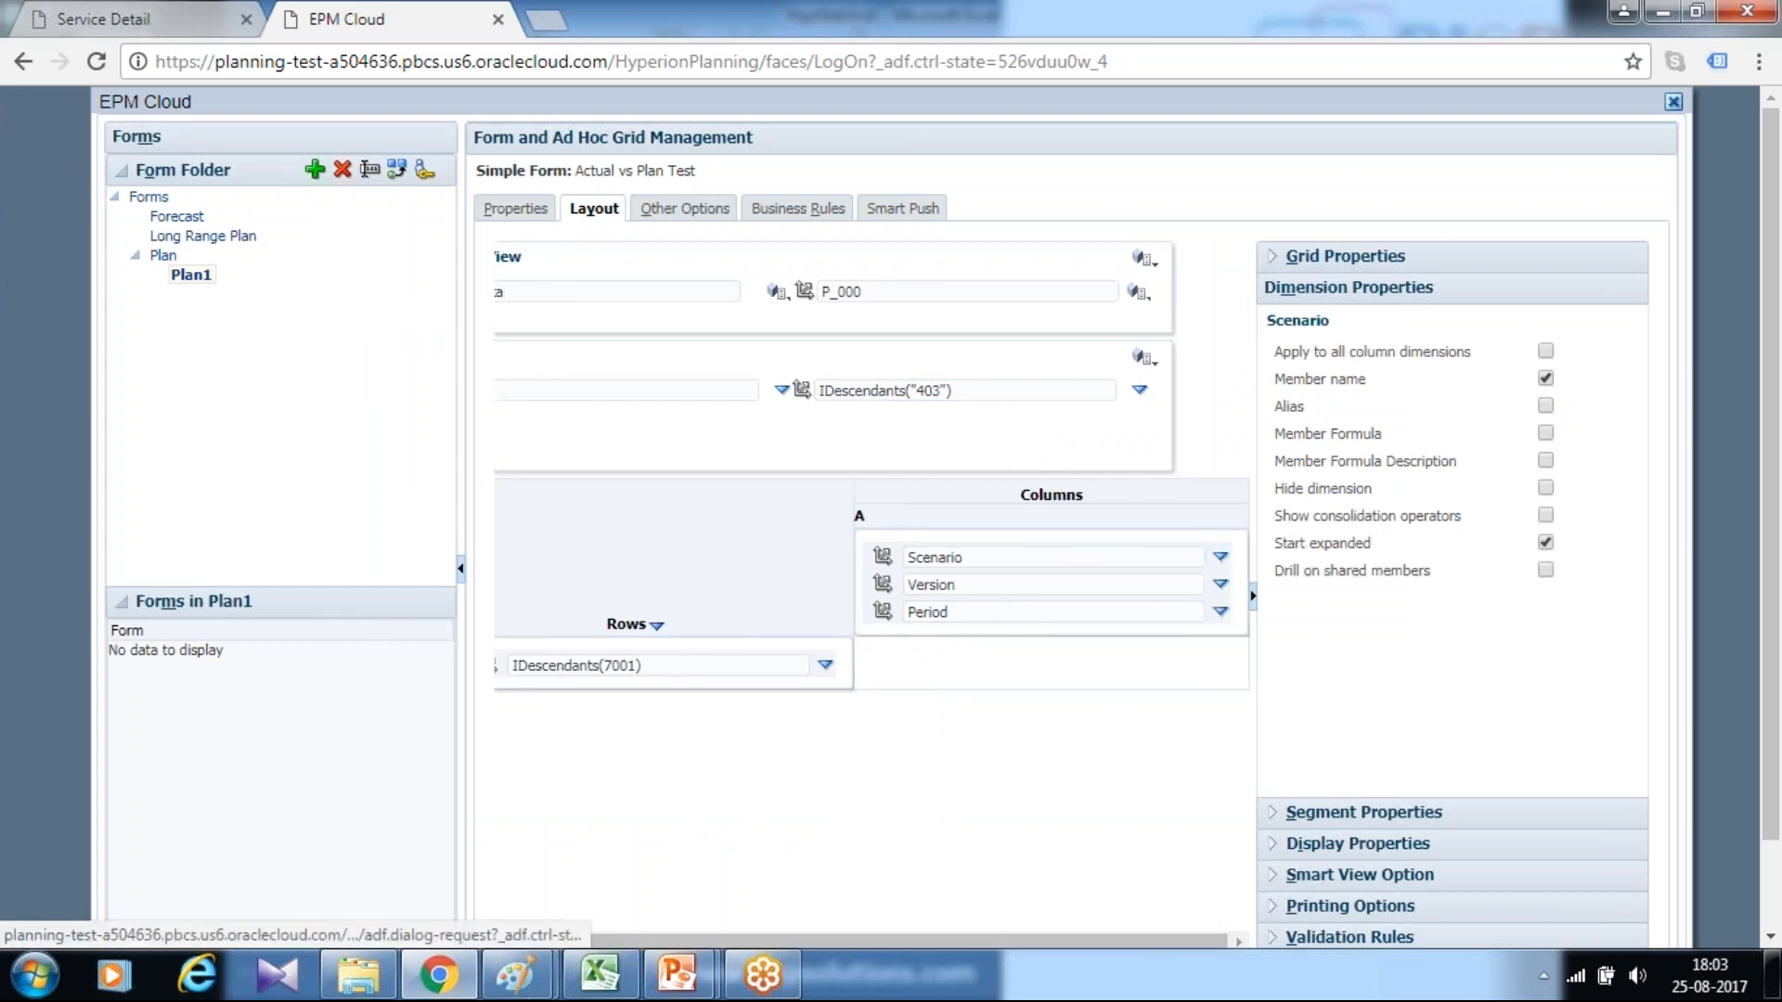
click(1271, 560)
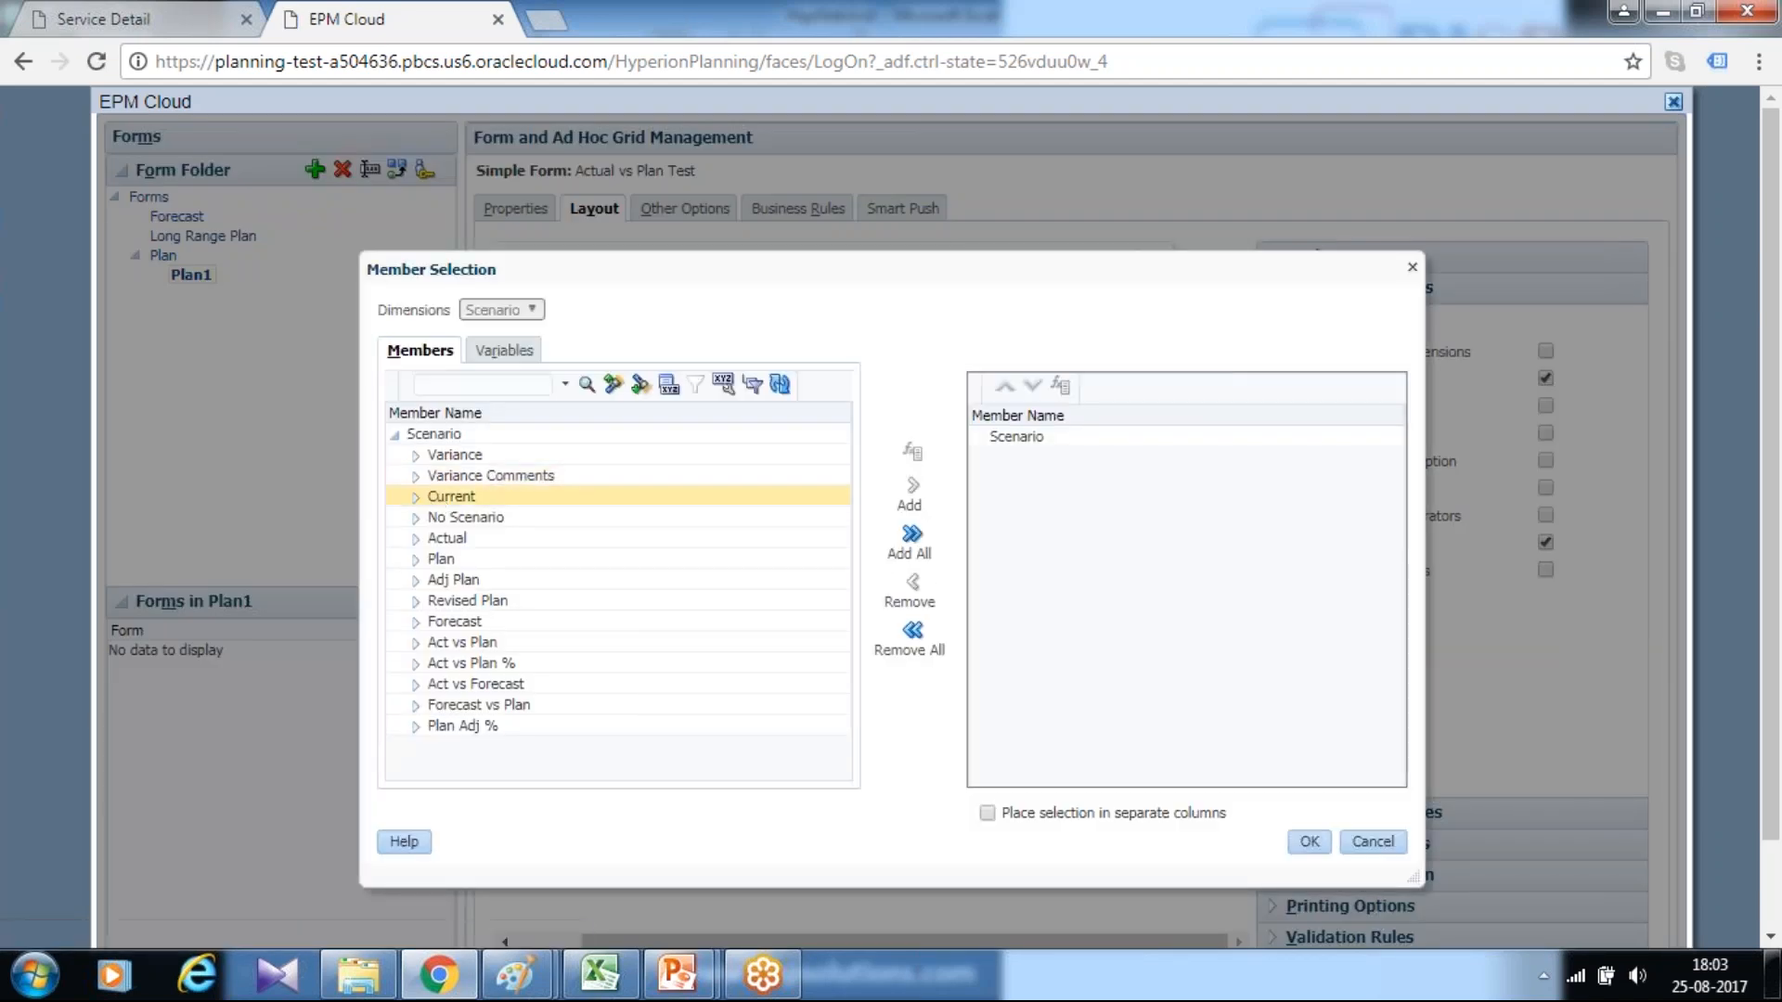
click(419, 561)
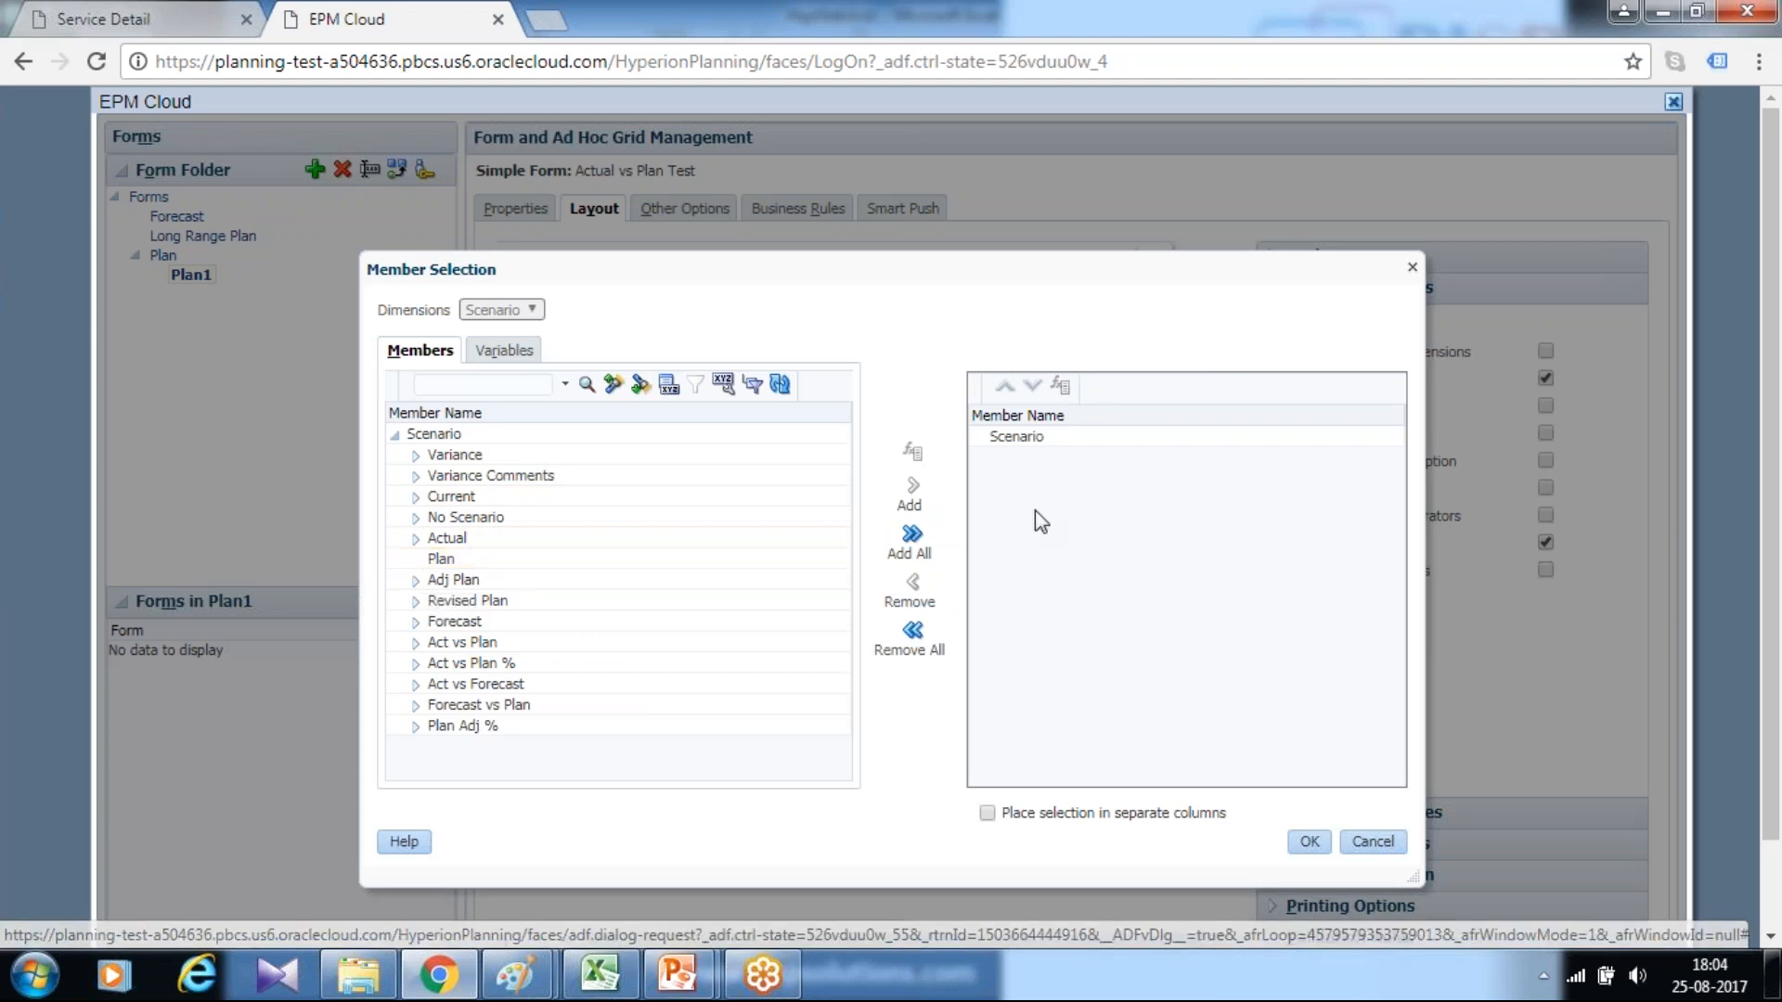
click(650, 559)
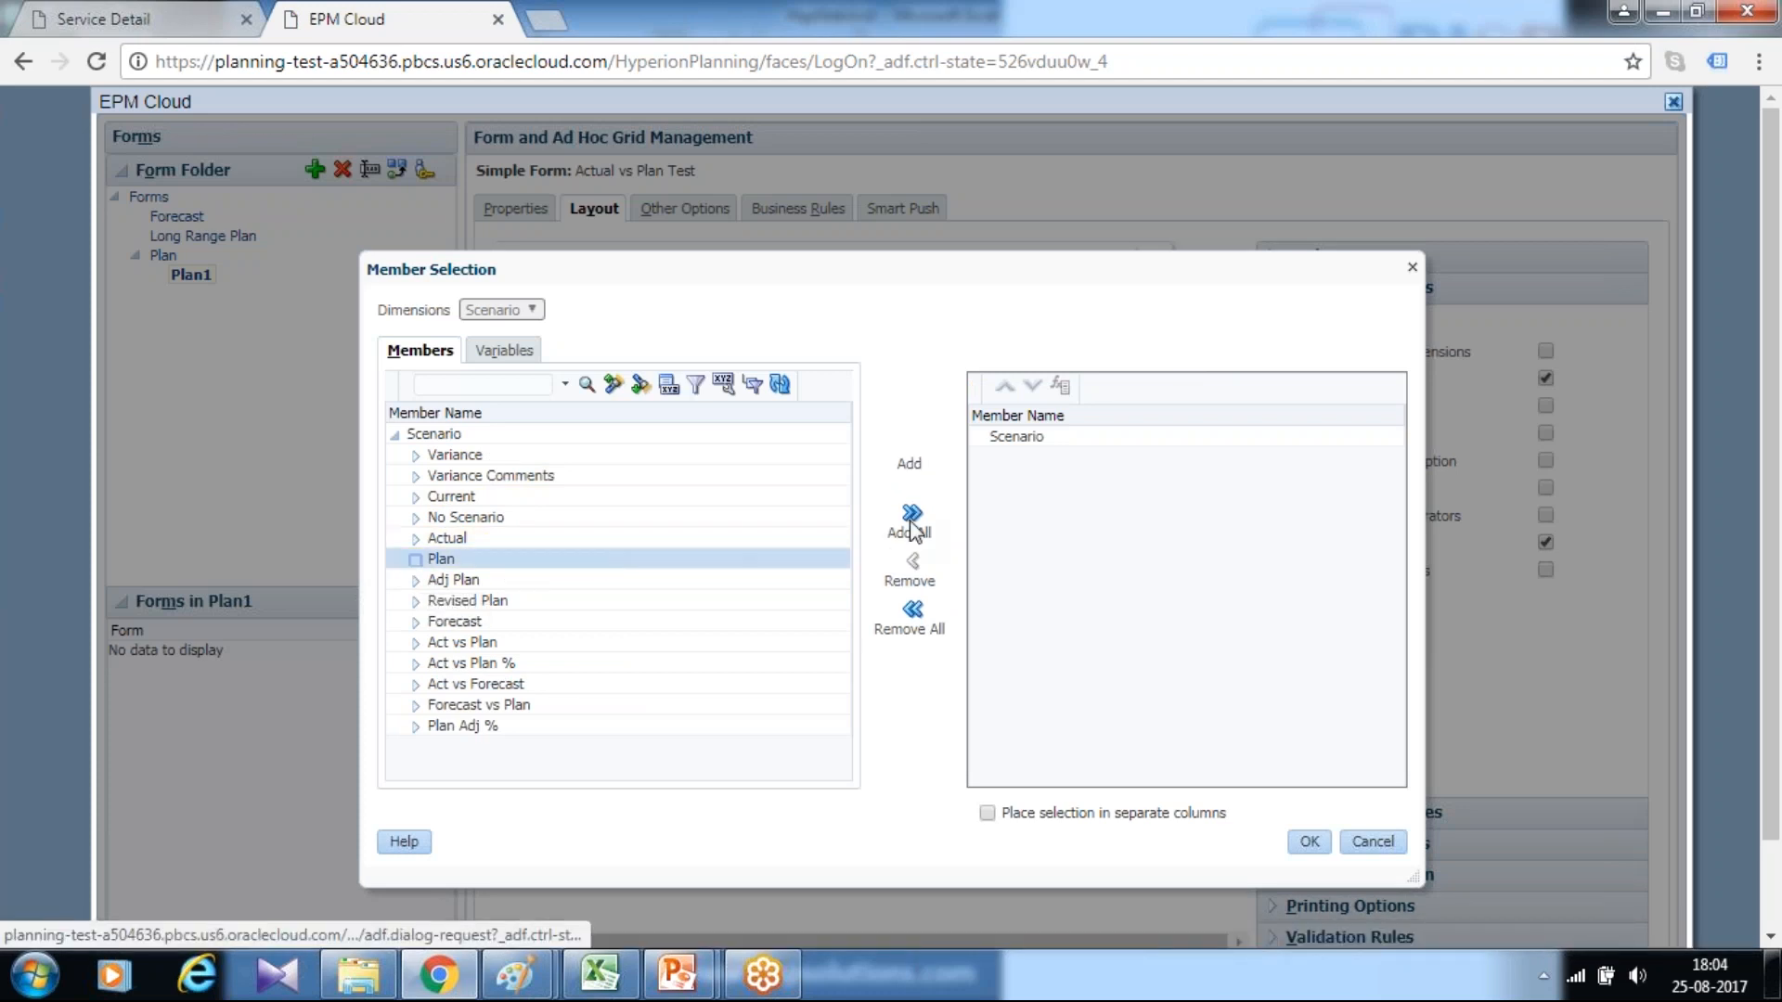
click(913, 492)
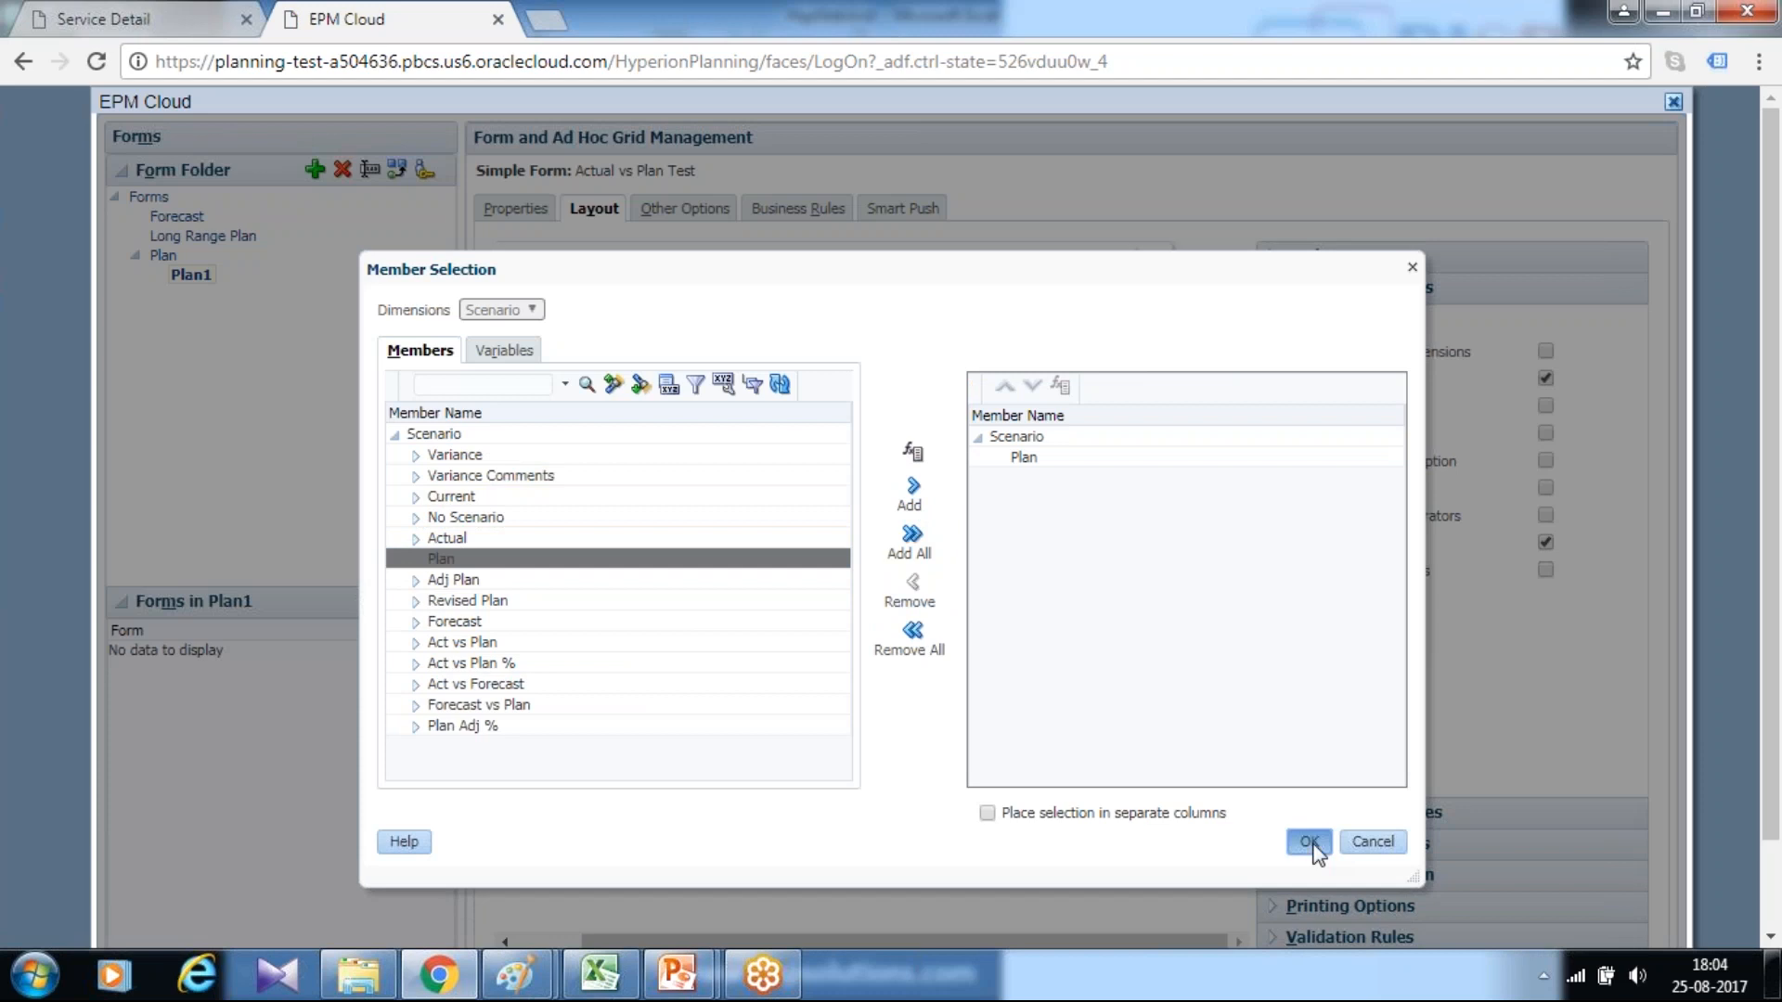
click(1309, 841)
Set the Version member of column A to Working
click(1220, 585)
click(1248, 577)
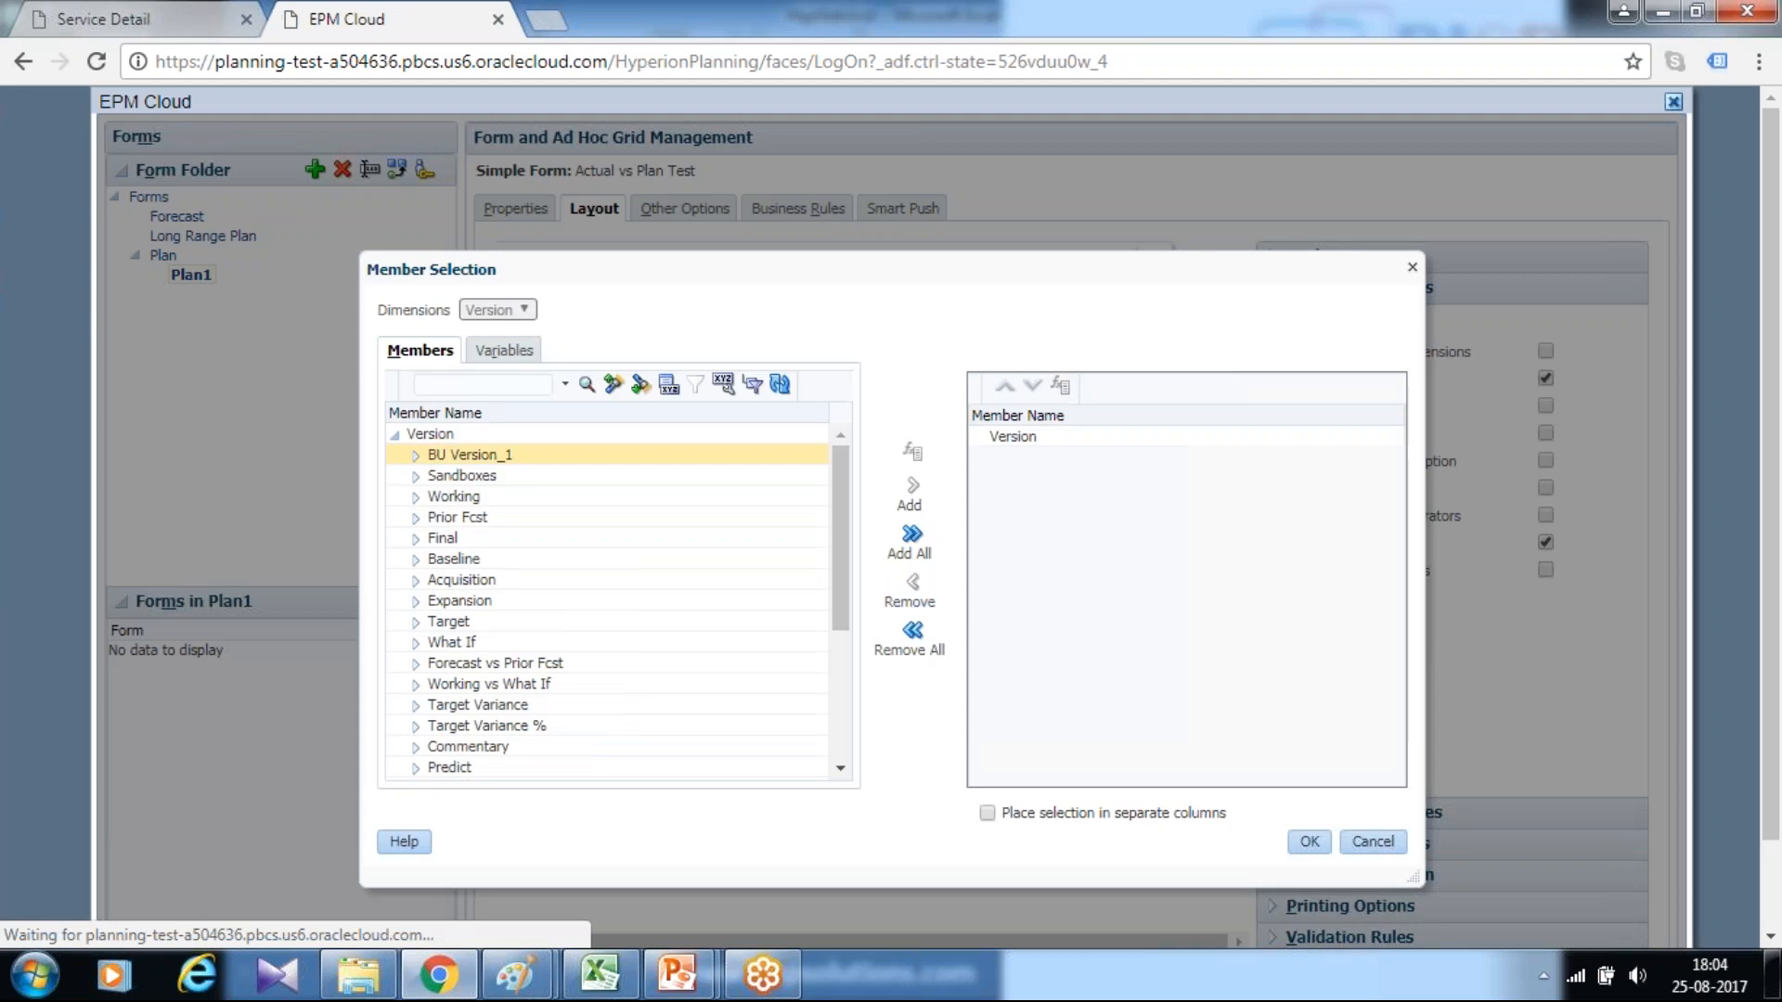
click(482, 499)
click(913, 485)
click(1309, 841)
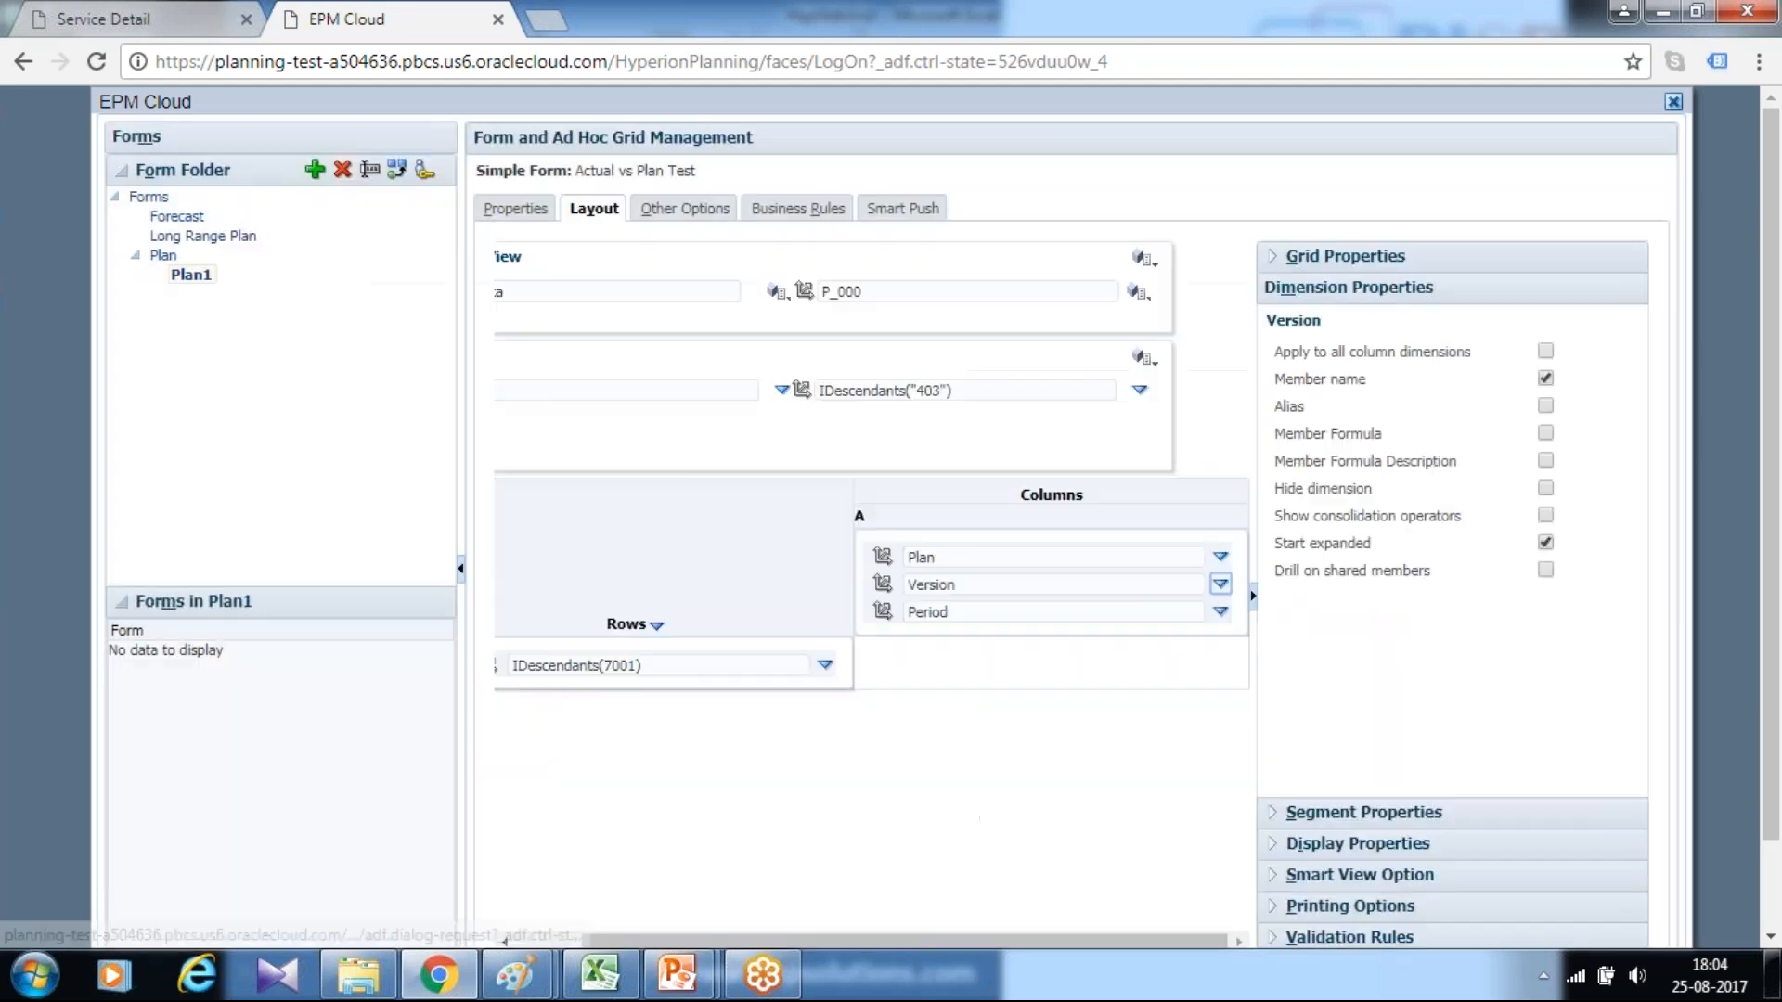
Set the Period members of column A to the Descendants (inc) of Q1 and Q2 under YearTotal
click(1018, 608)
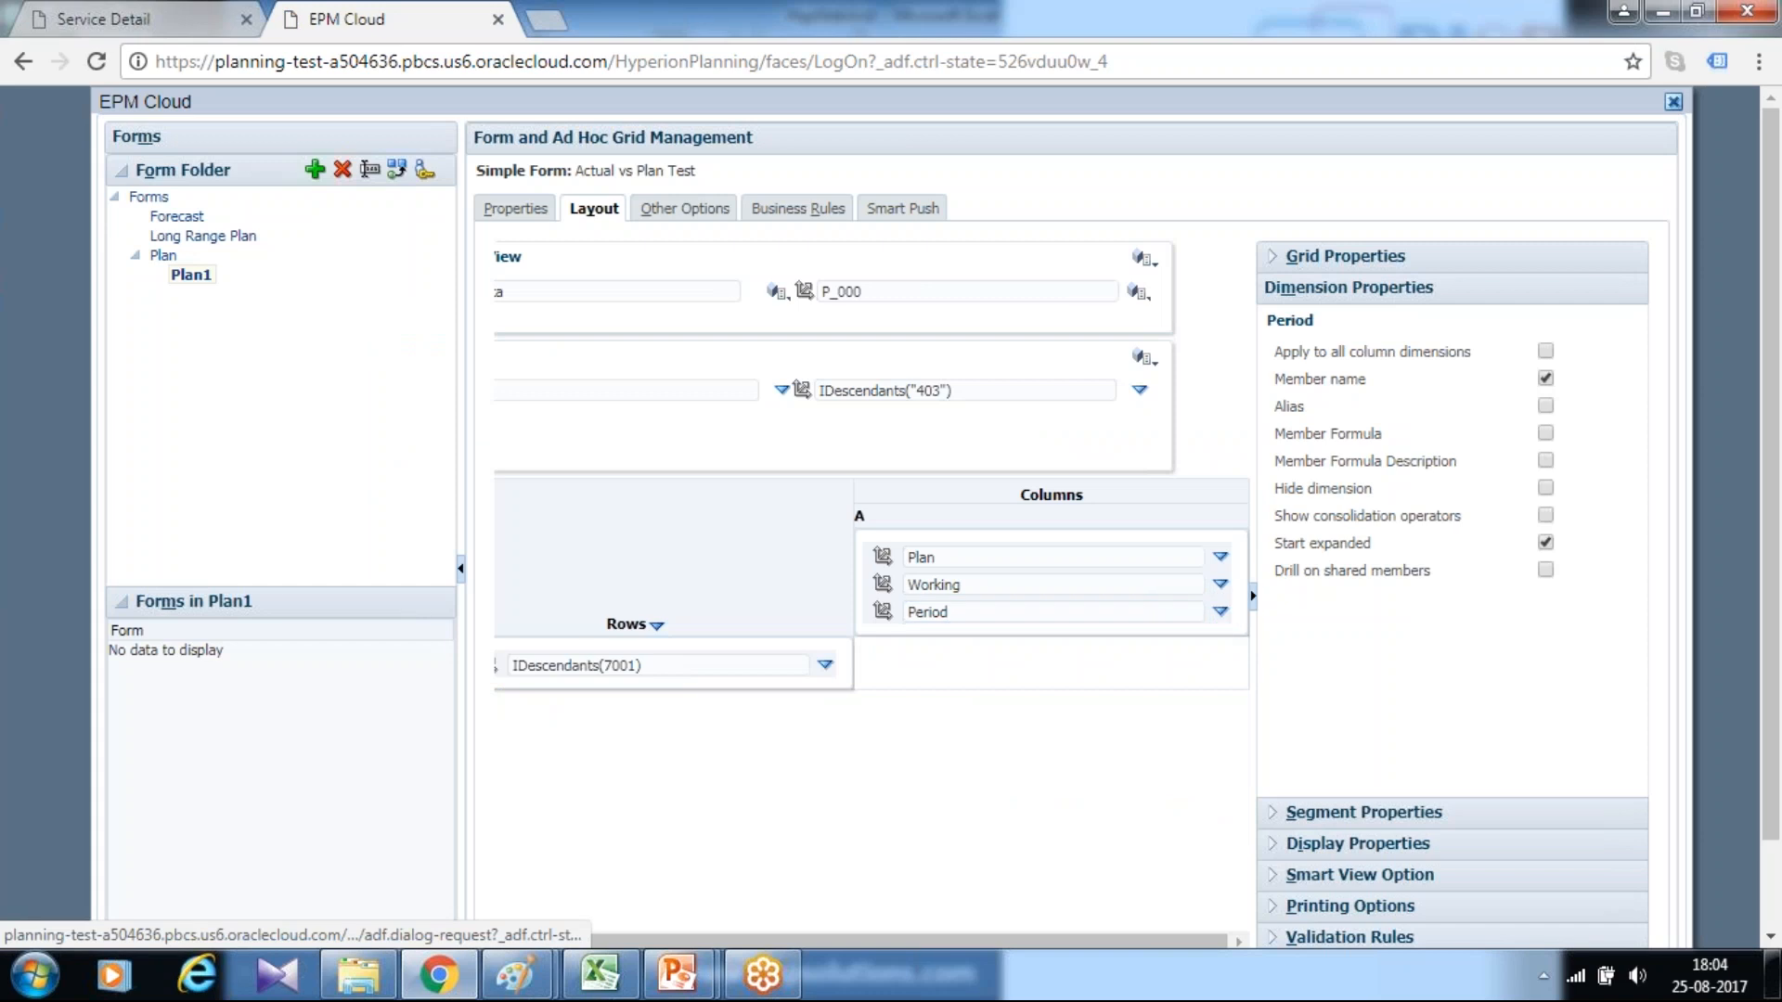
click(1220, 612)
click(1262, 616)
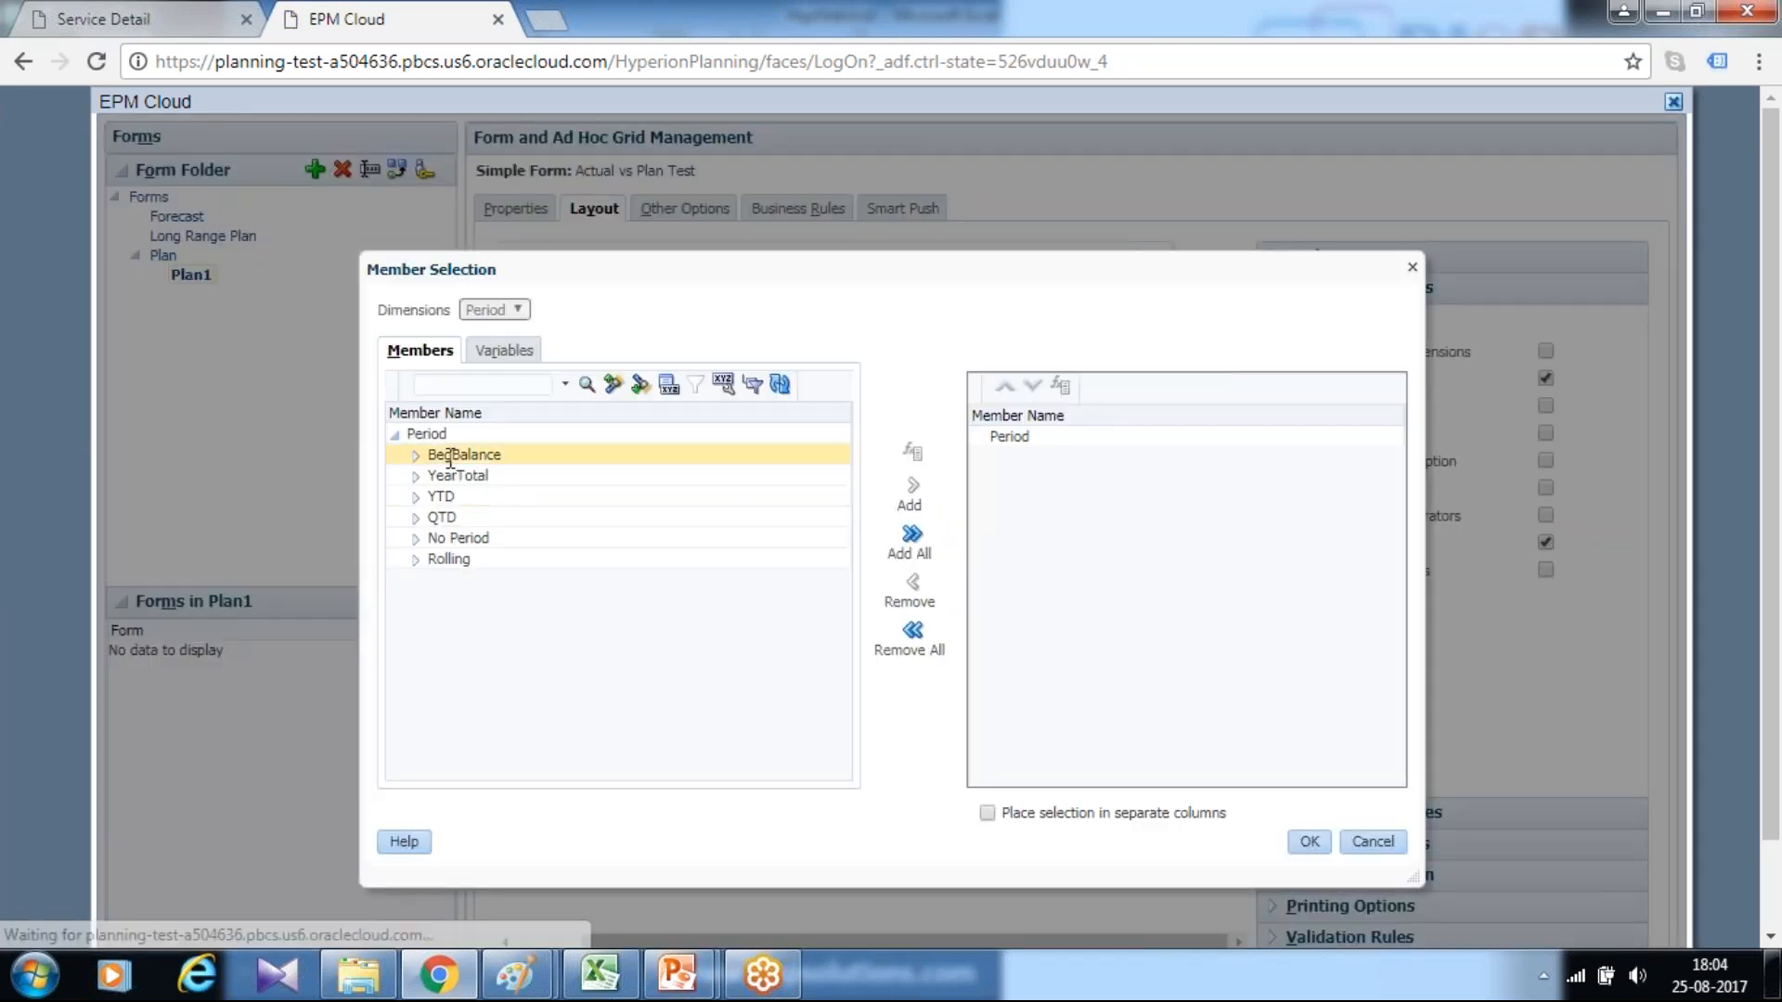
click(415, 495)
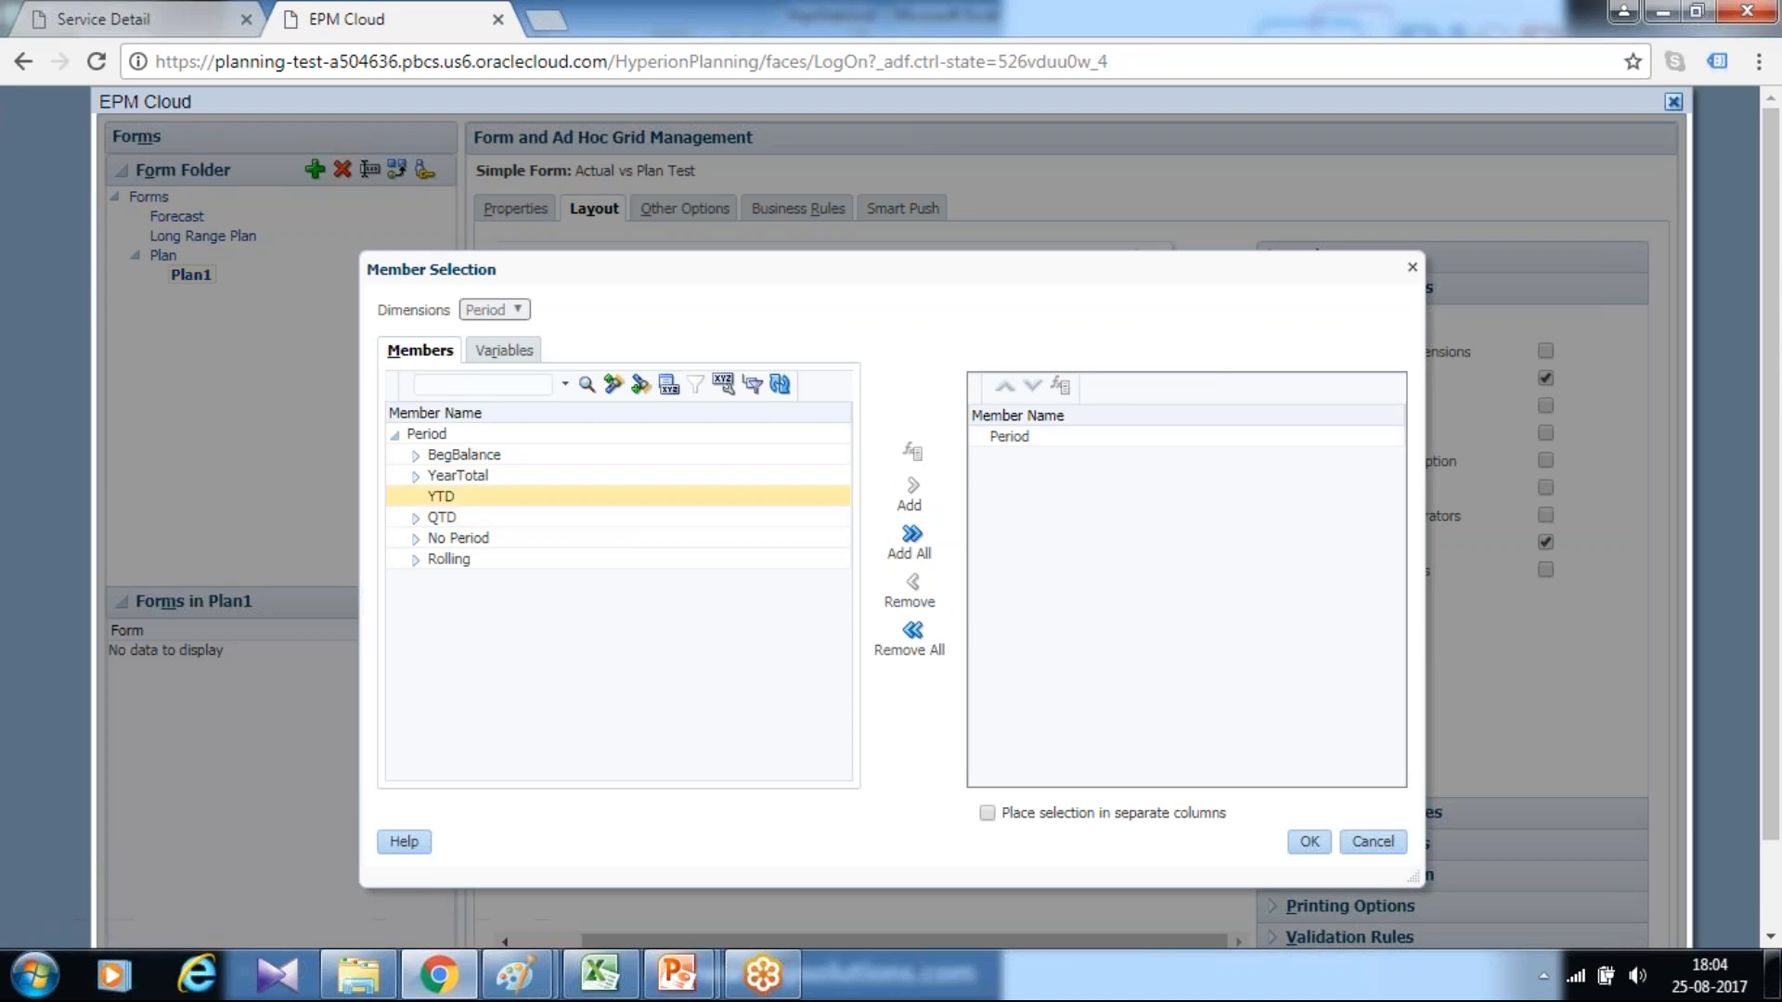
click(416, 475)
click(509, 501)
ctrl+click(509, 516)
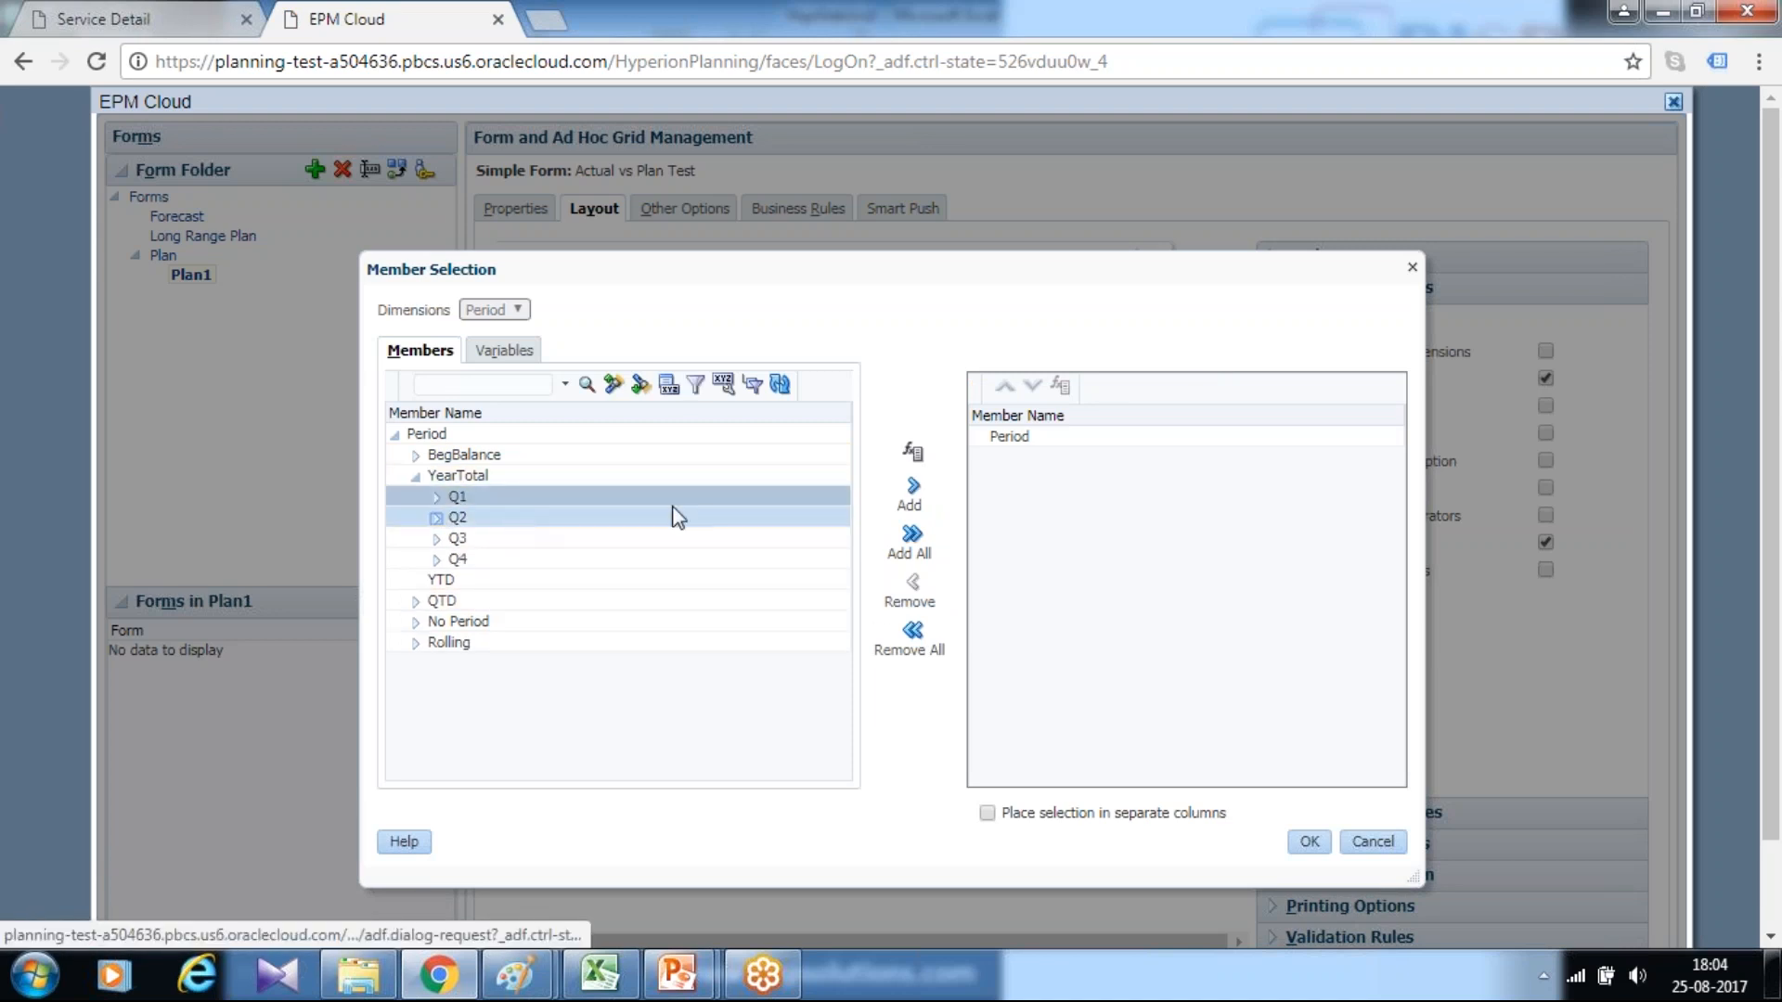
click(917, 484)
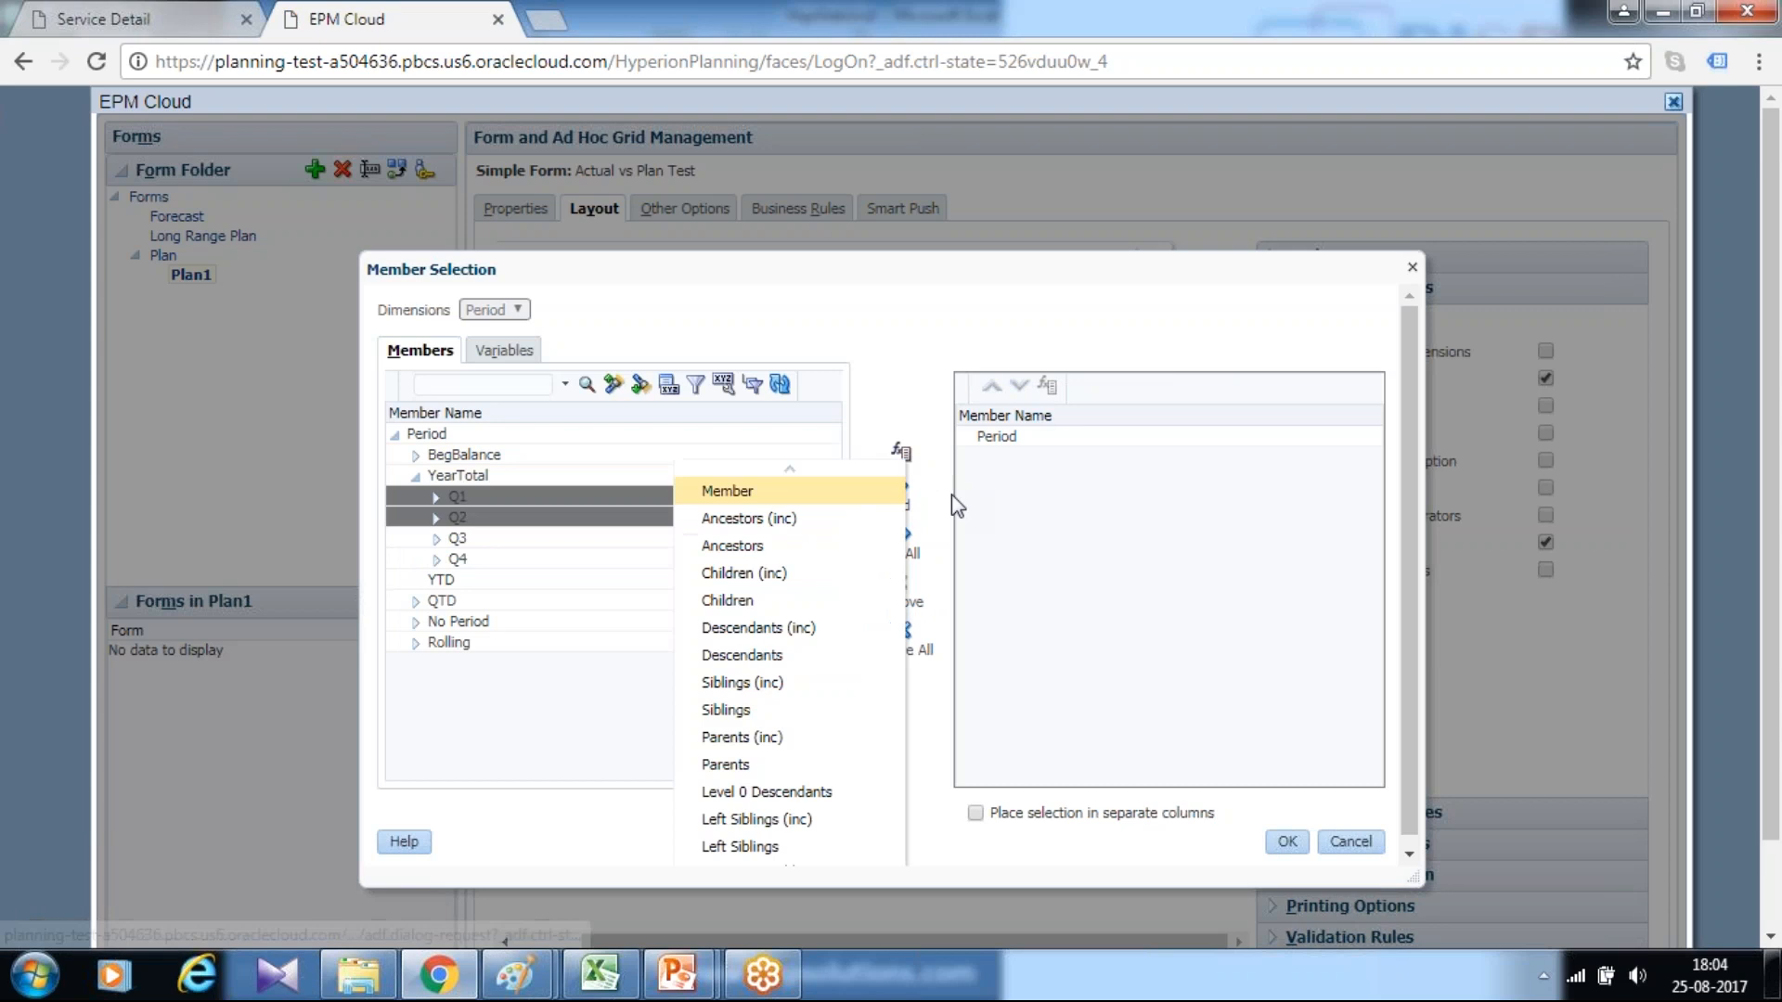
click(771, 630)
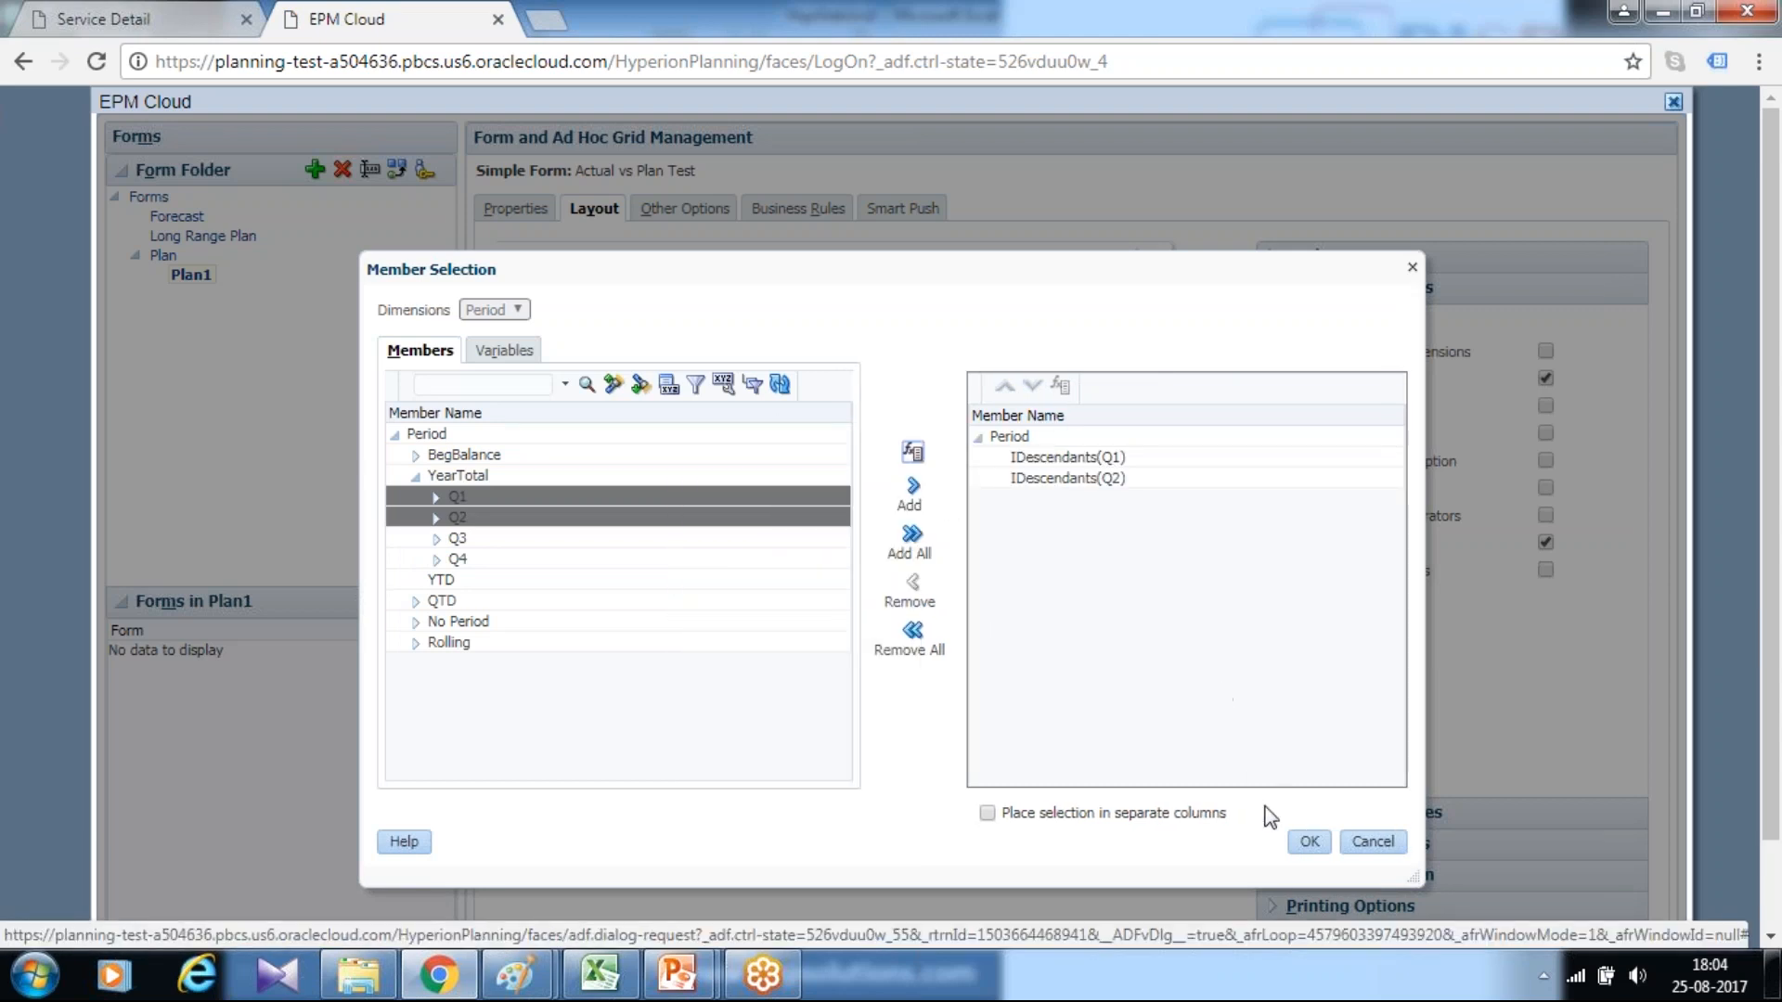
click(1308, 842)
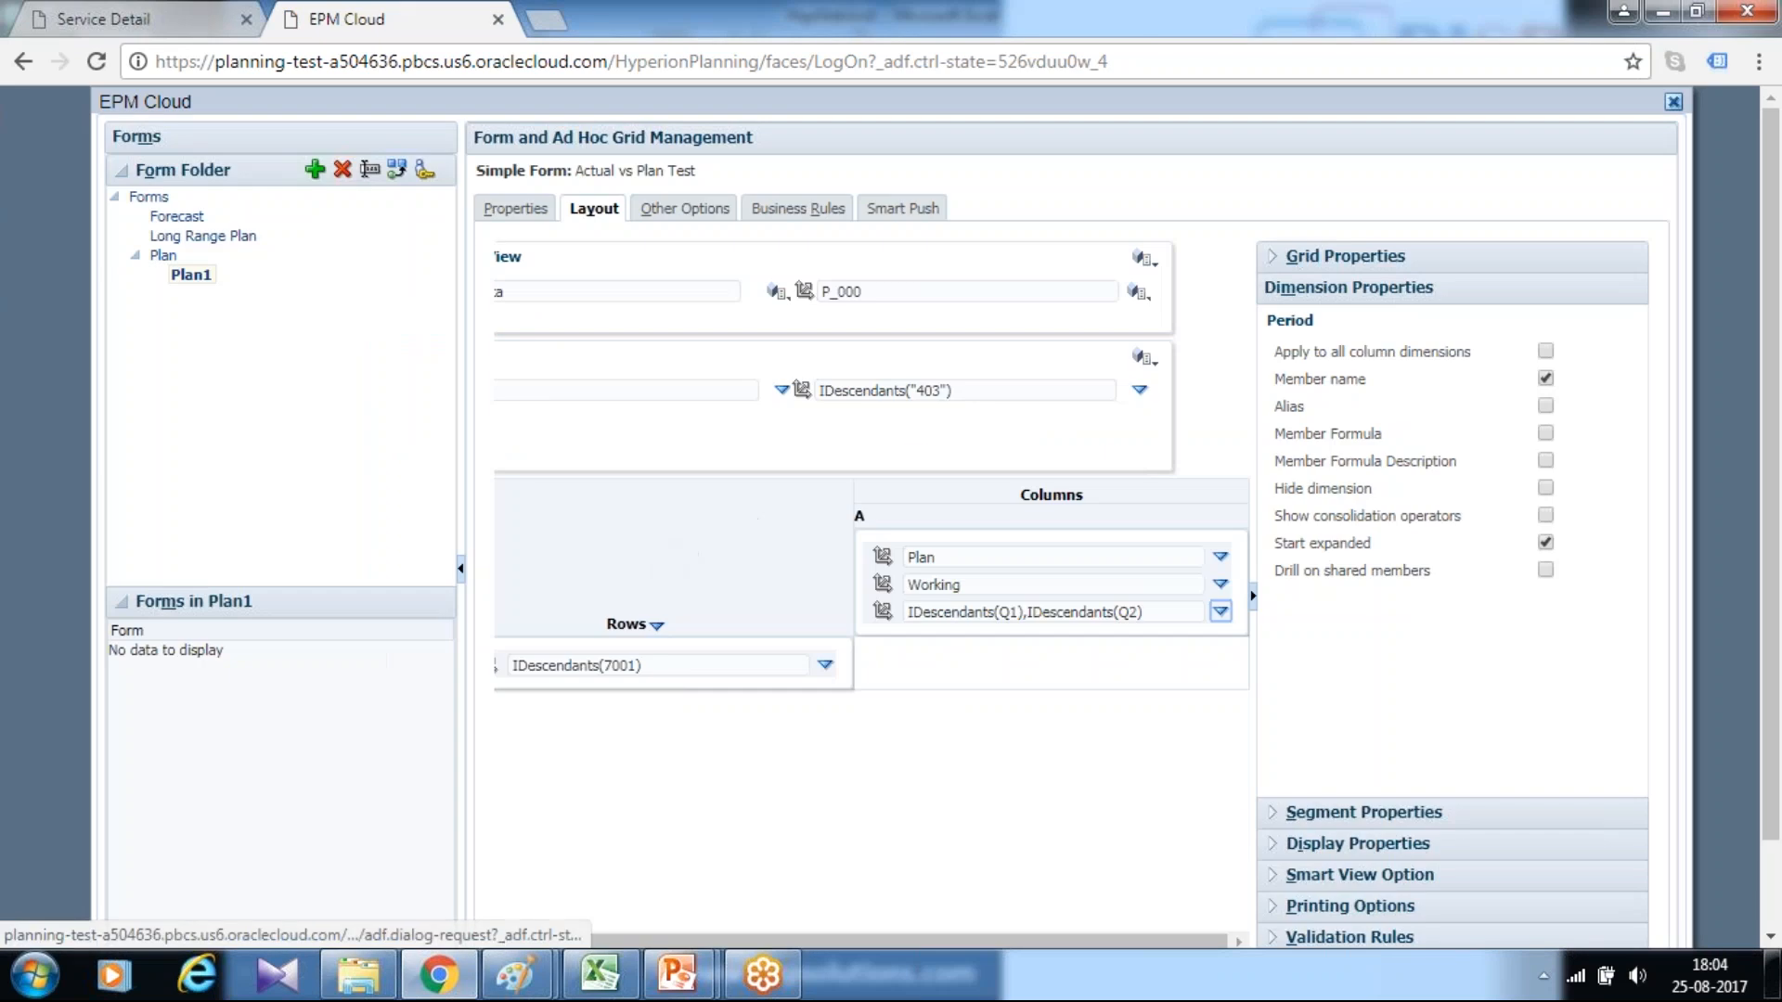
Turn on alias display for the Period column dimension and check the Scenario dimension's properties
click(665, 666)
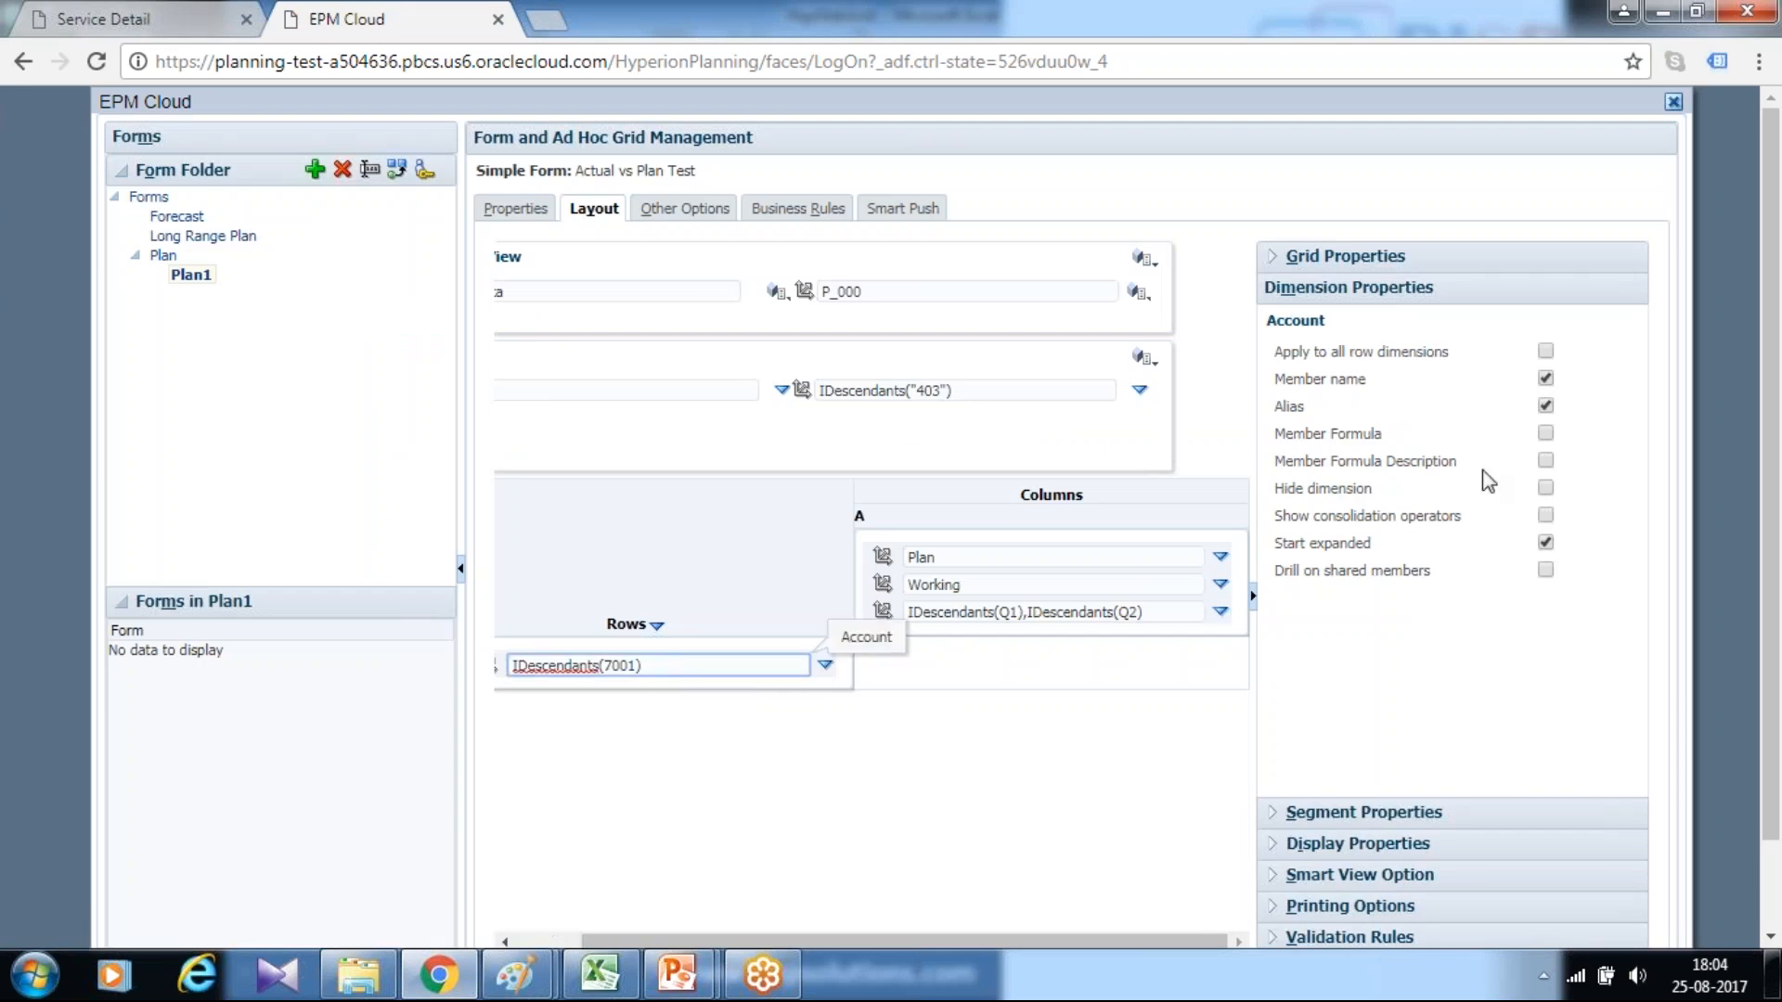
click(1061, 609)
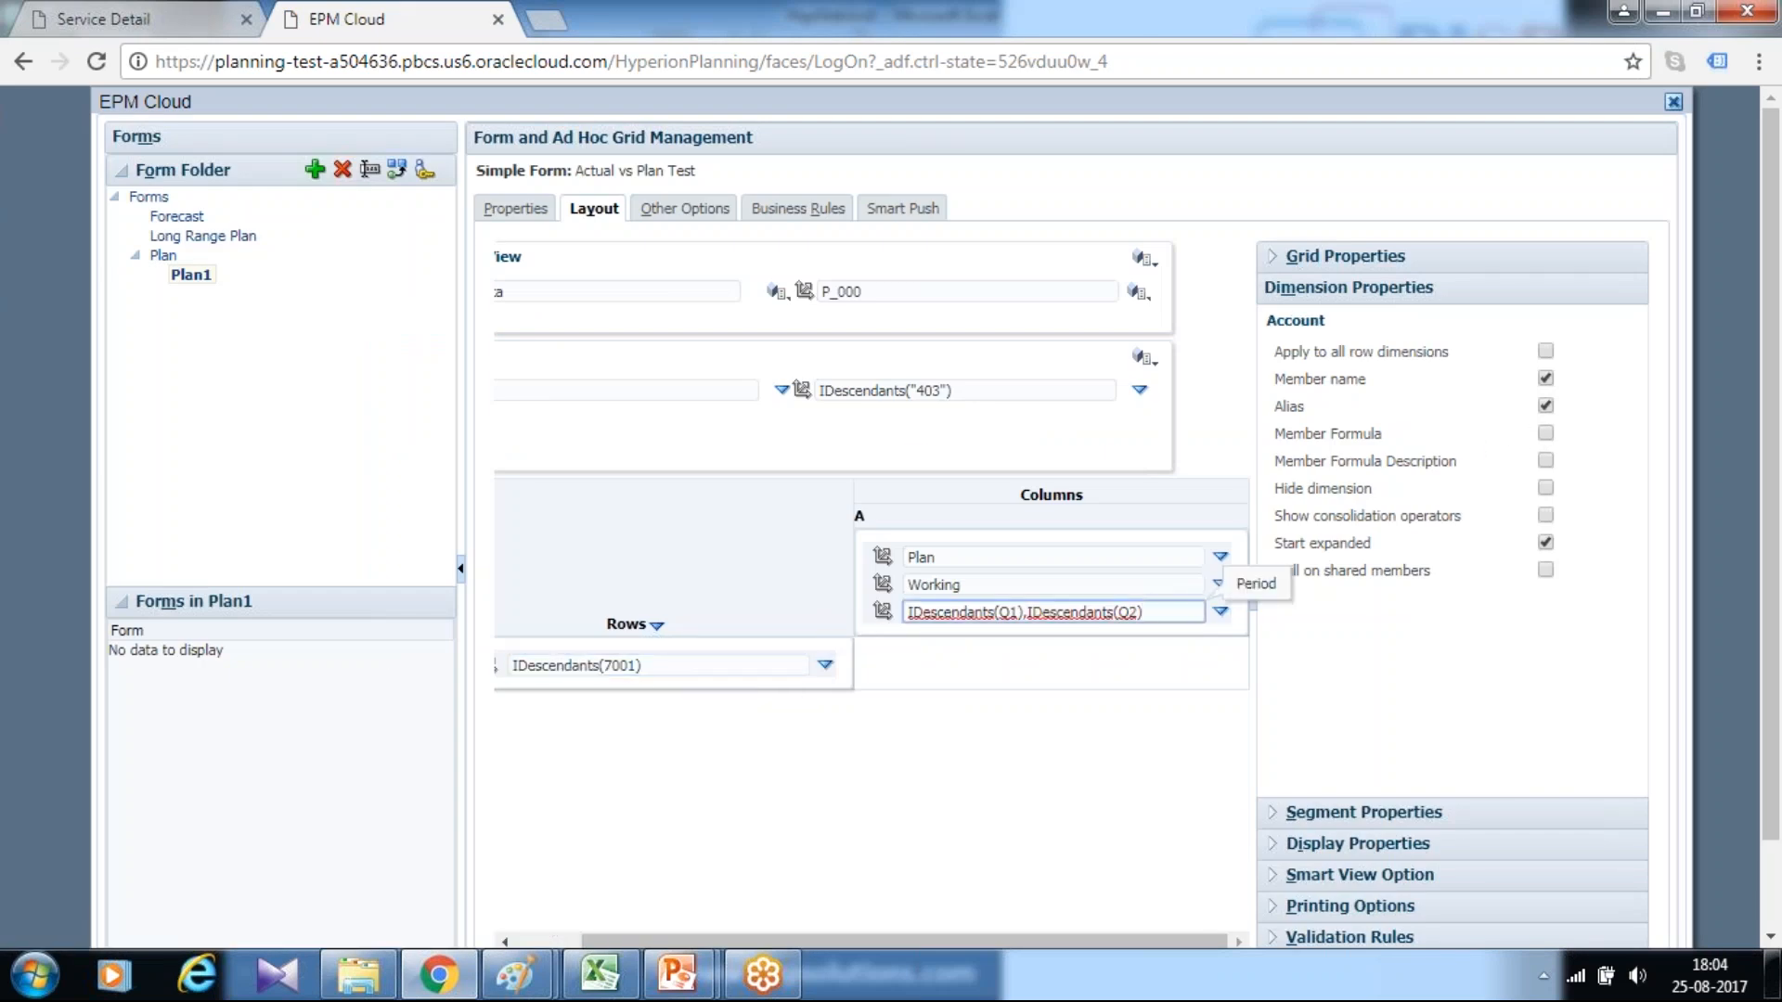
click(1545, 406)
click(1049, 558)
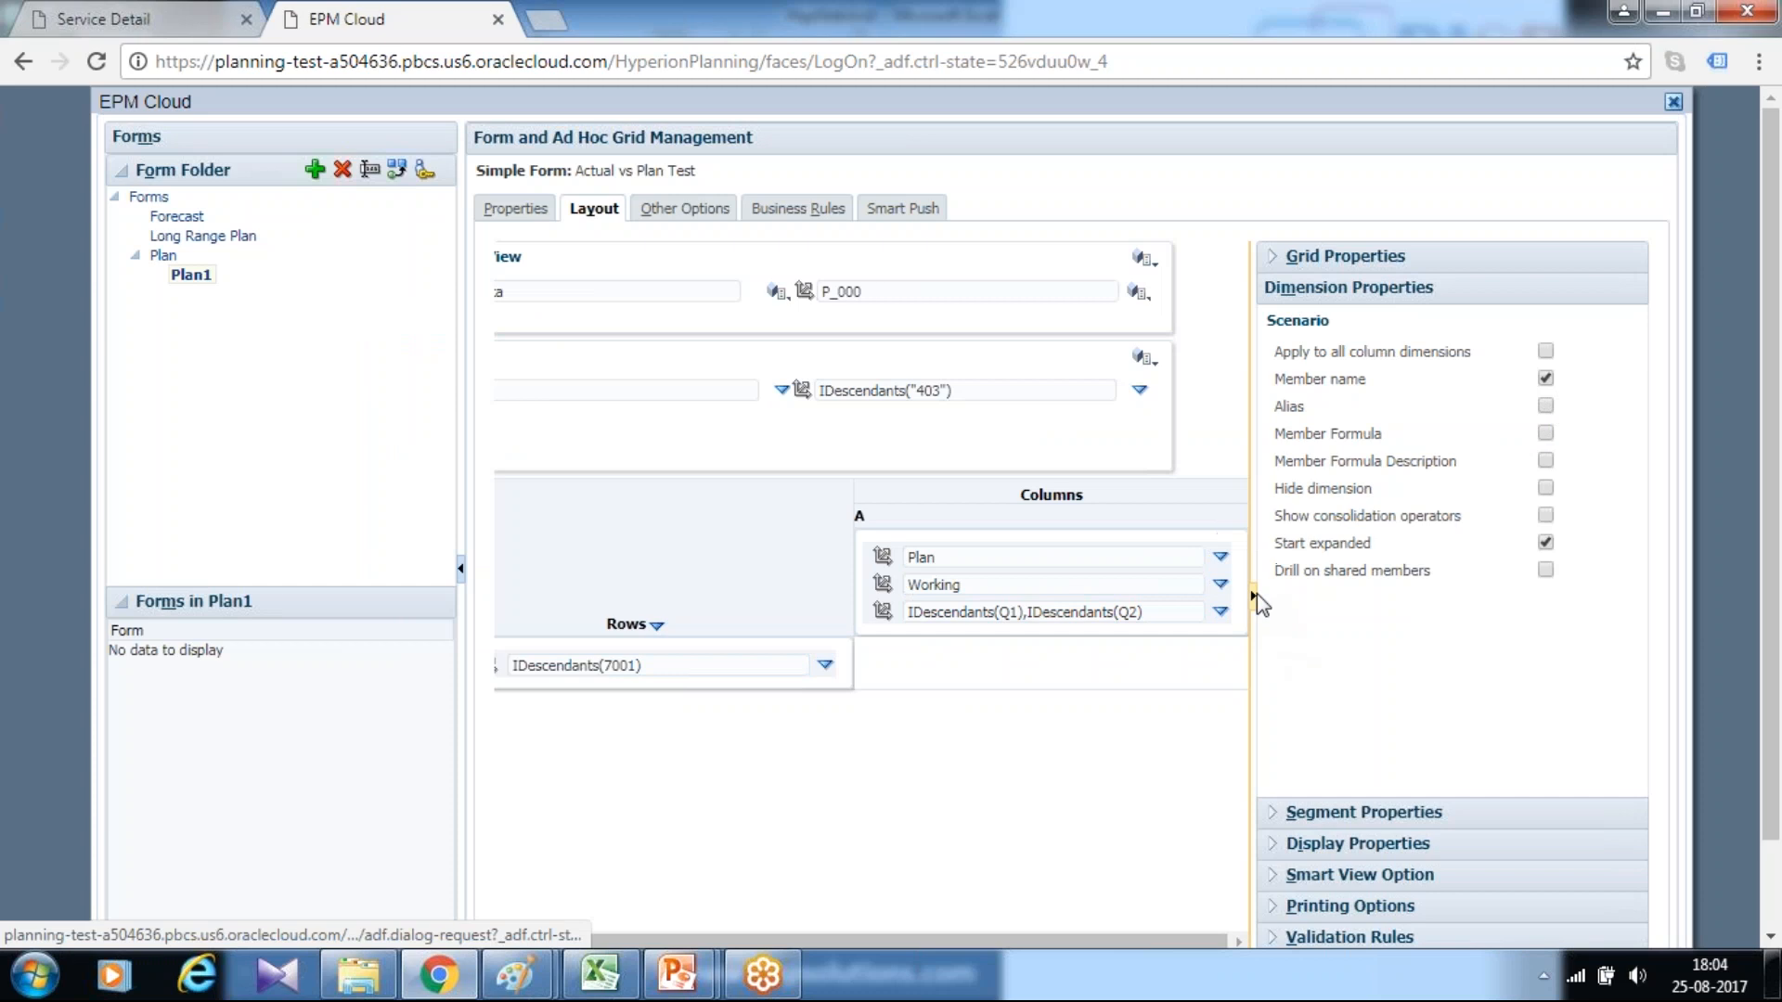
Collapse the dimension properties, add a duplicate of column A as column B and set its Period to H-T-D(Jun)
click(1253, 595)
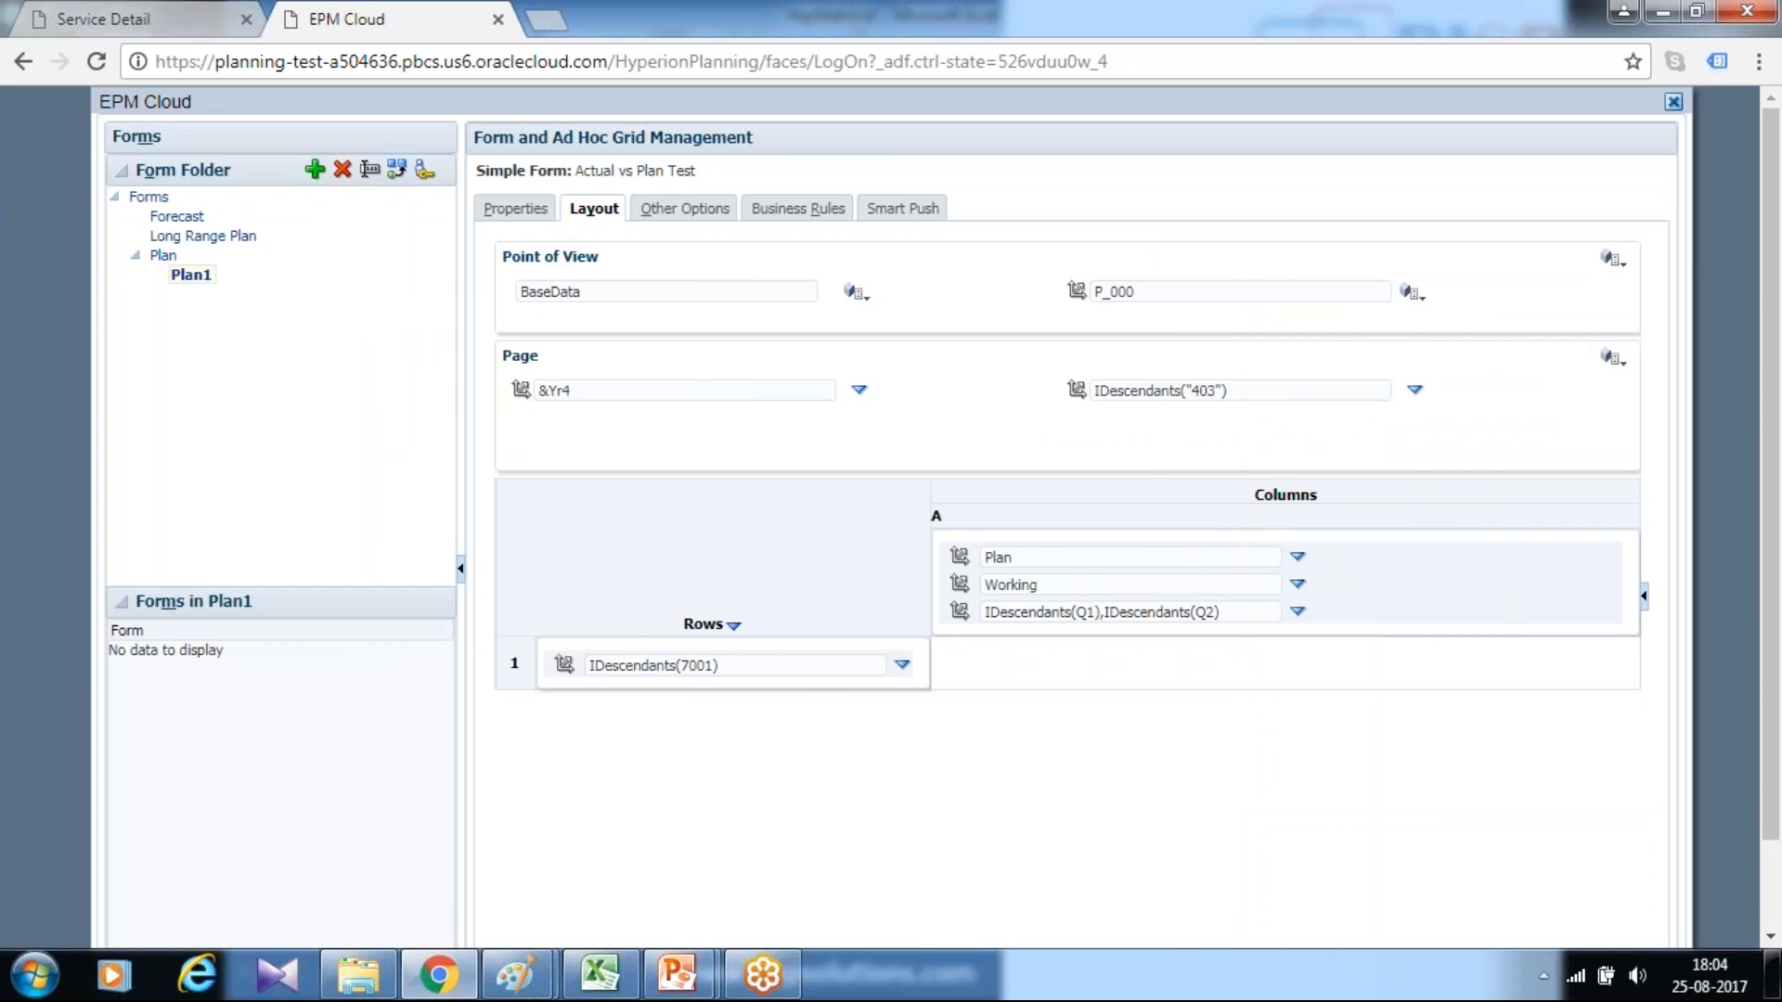
click(1297, 556)
click(1303, 562)
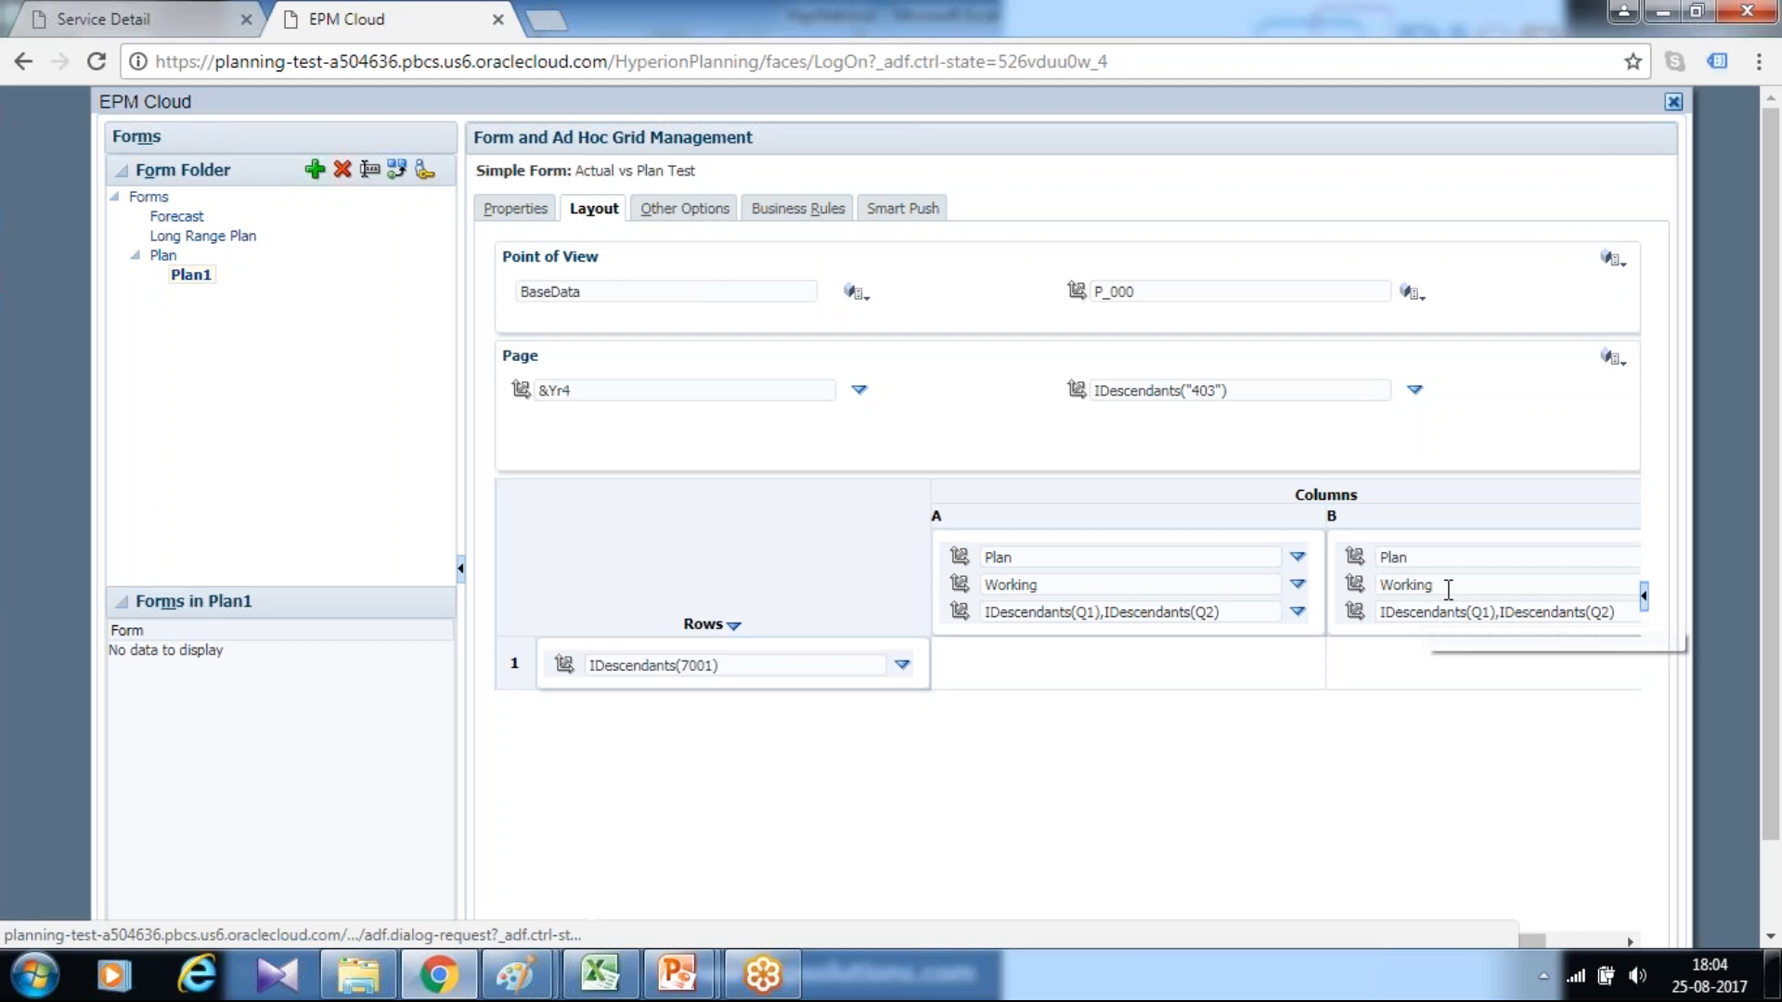
drag(1608, 599, 1360, 582)
text(H-T-D(Jun)
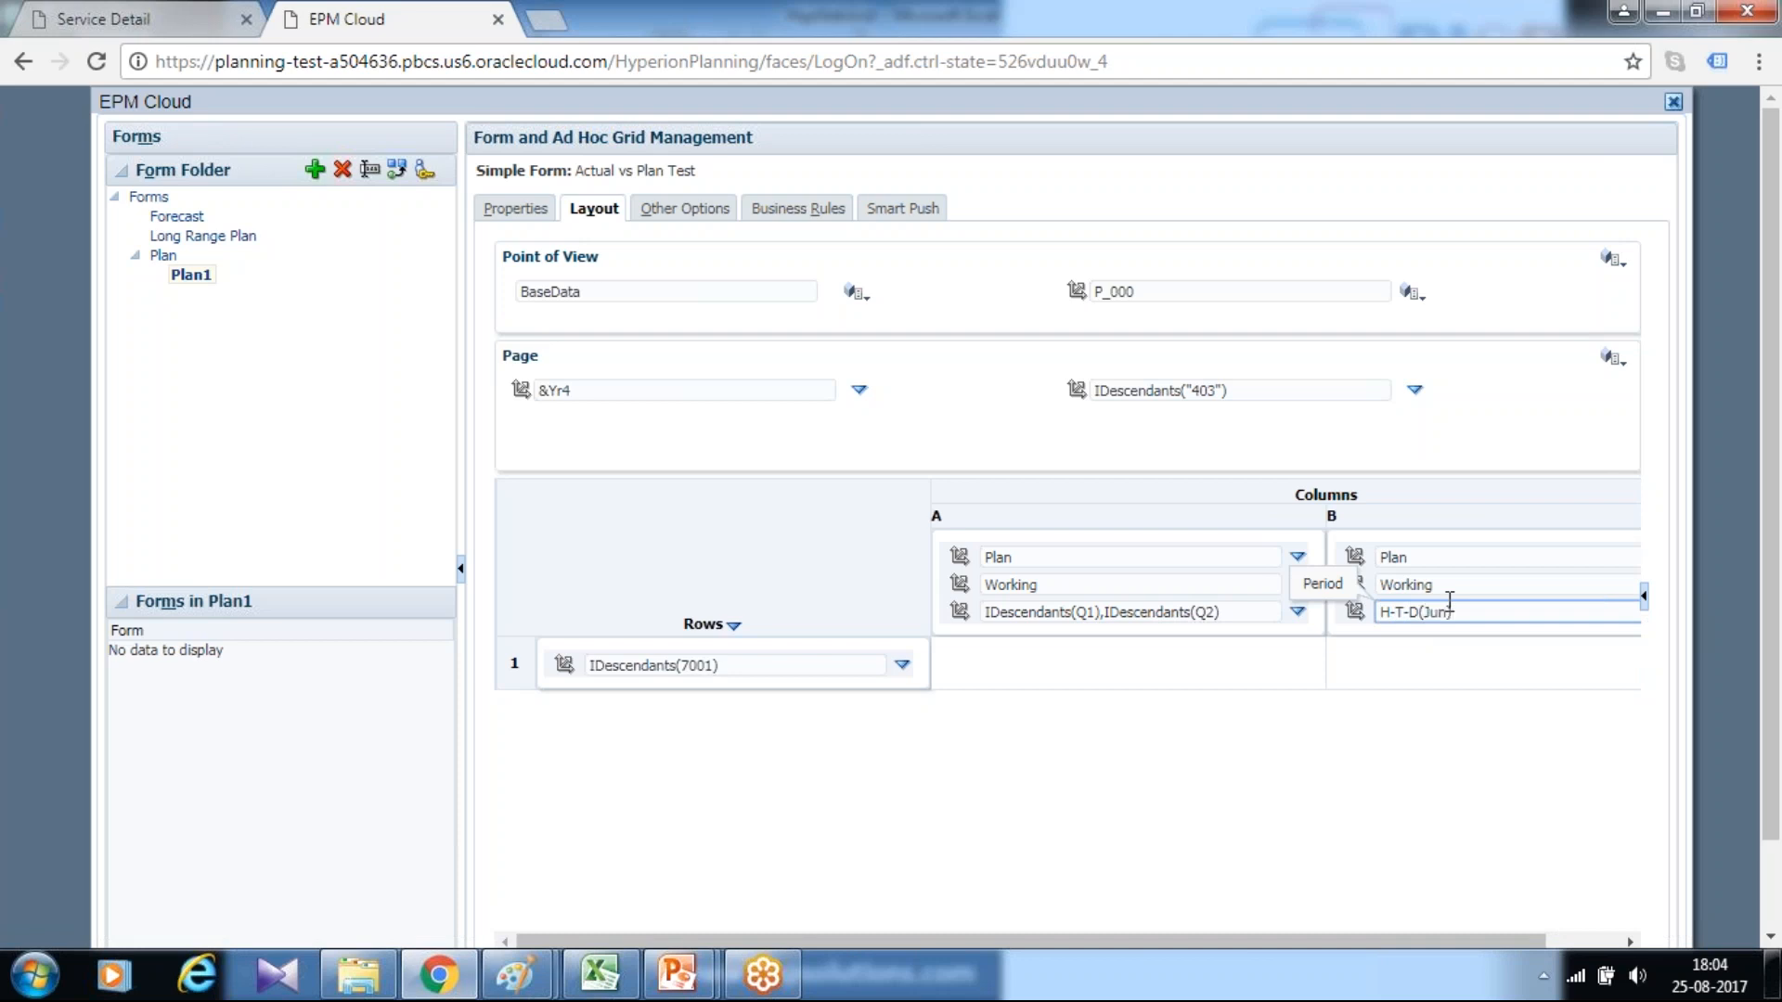
Try to add the H-T-D function of Jun, under YearTotal and Q2, in column B's Period member selection
drag(1533, 941, 1615, 943)
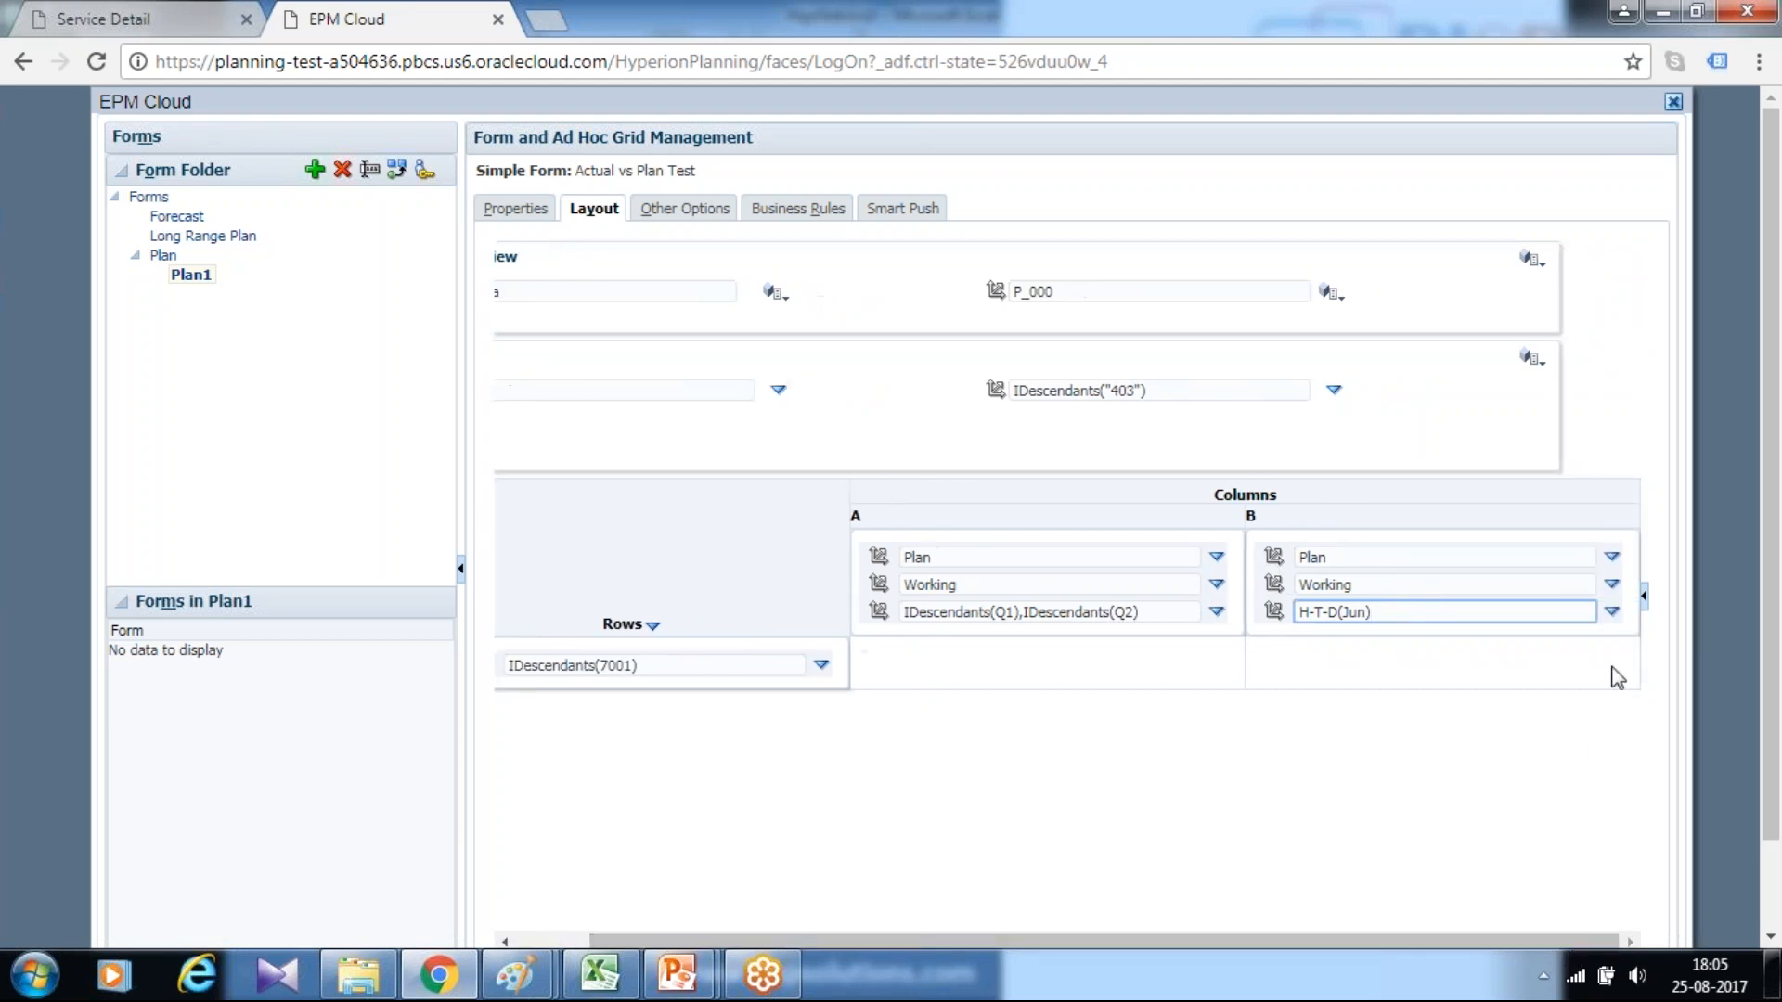
click(1612, 611)
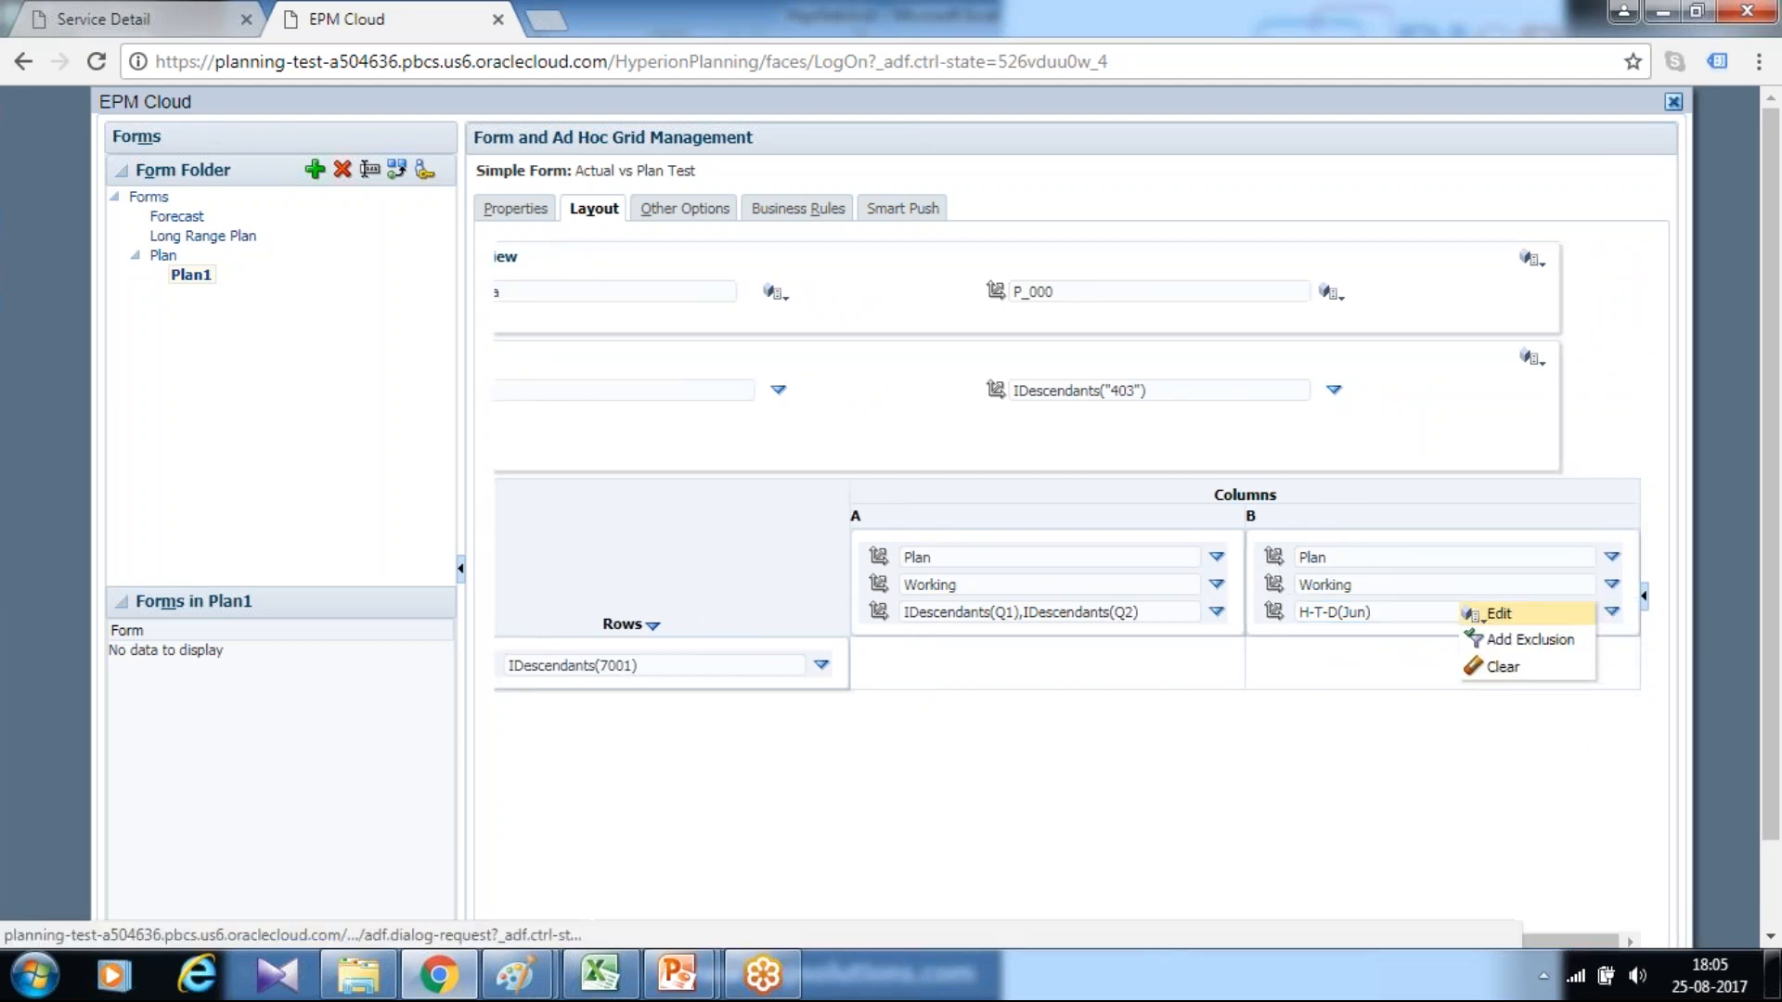
click(1479, 609)
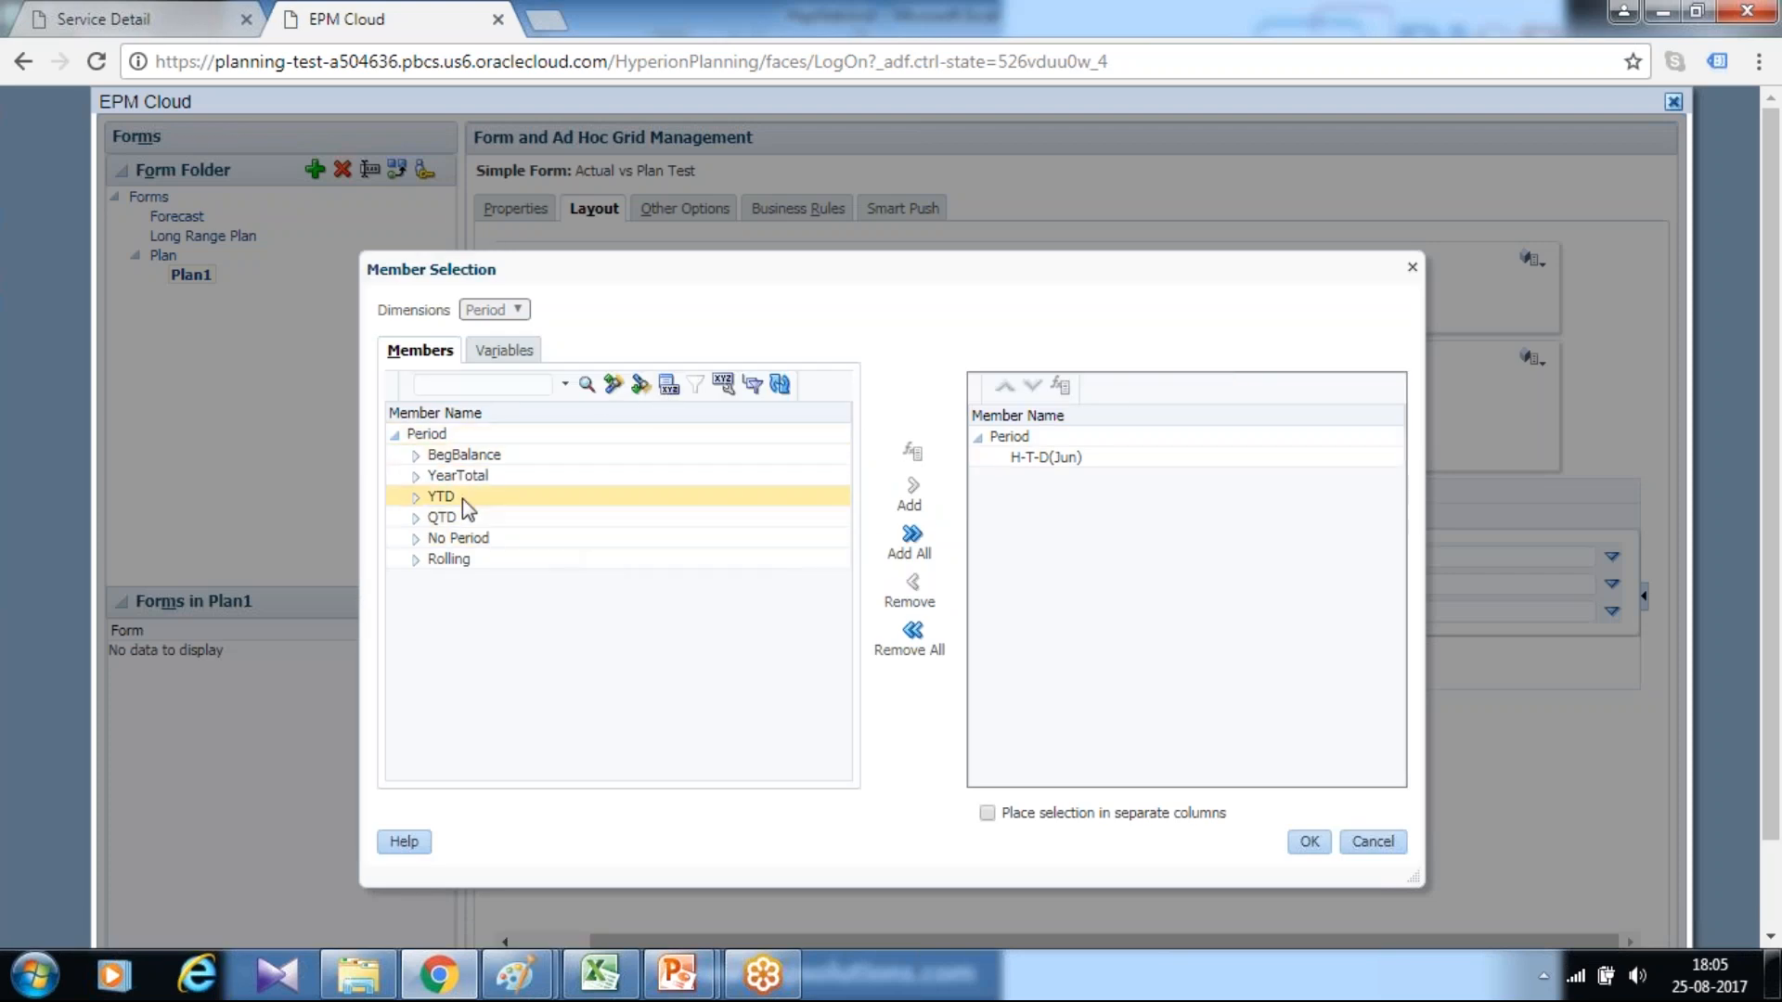
click(420, 476)
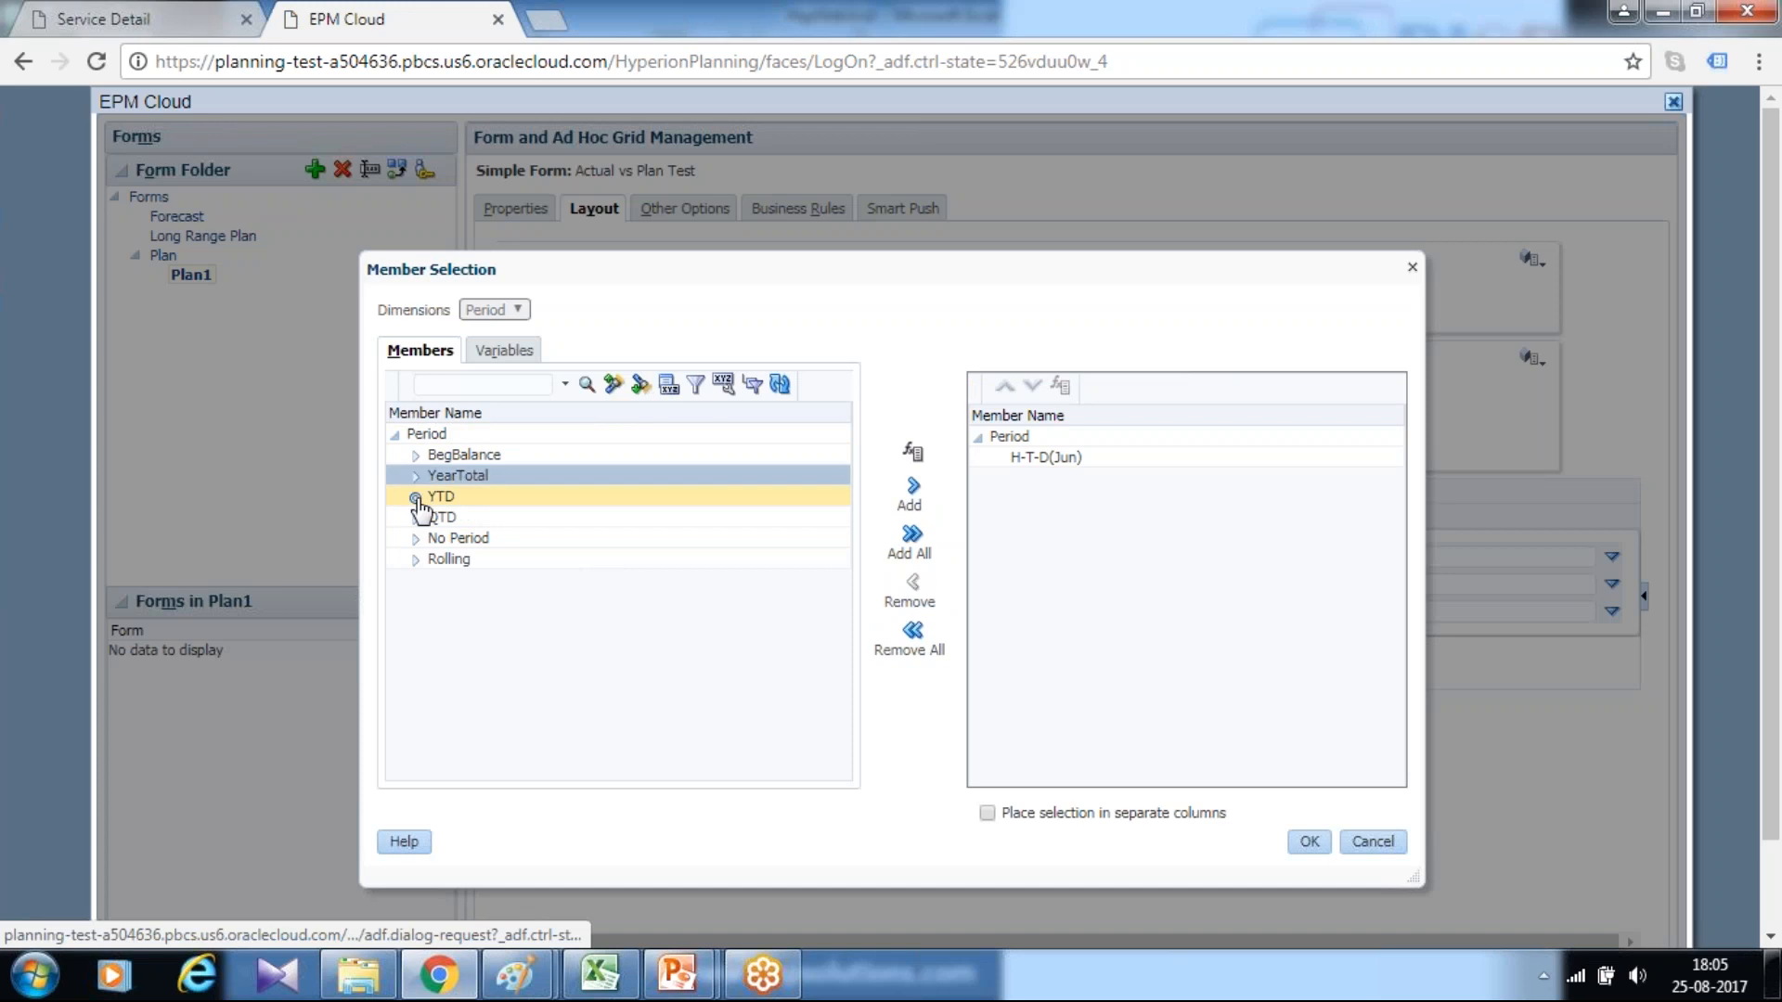
click(416, 475)
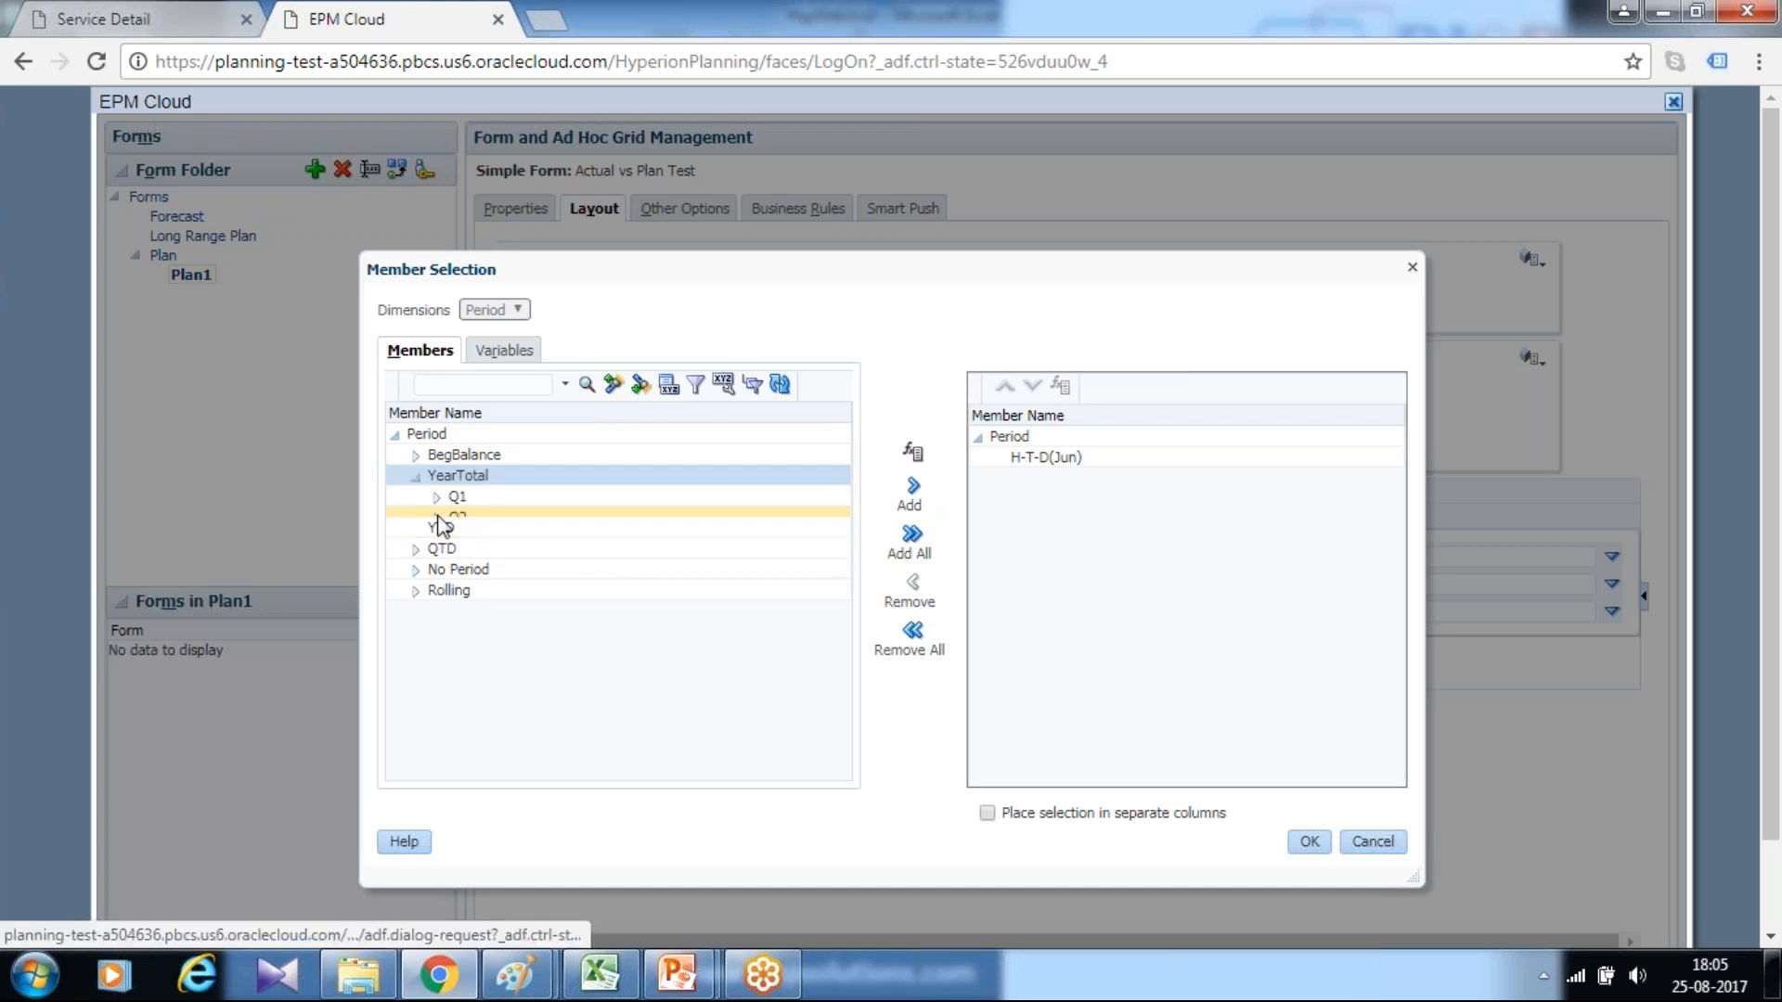
click(437, 518)
click(501, 580)
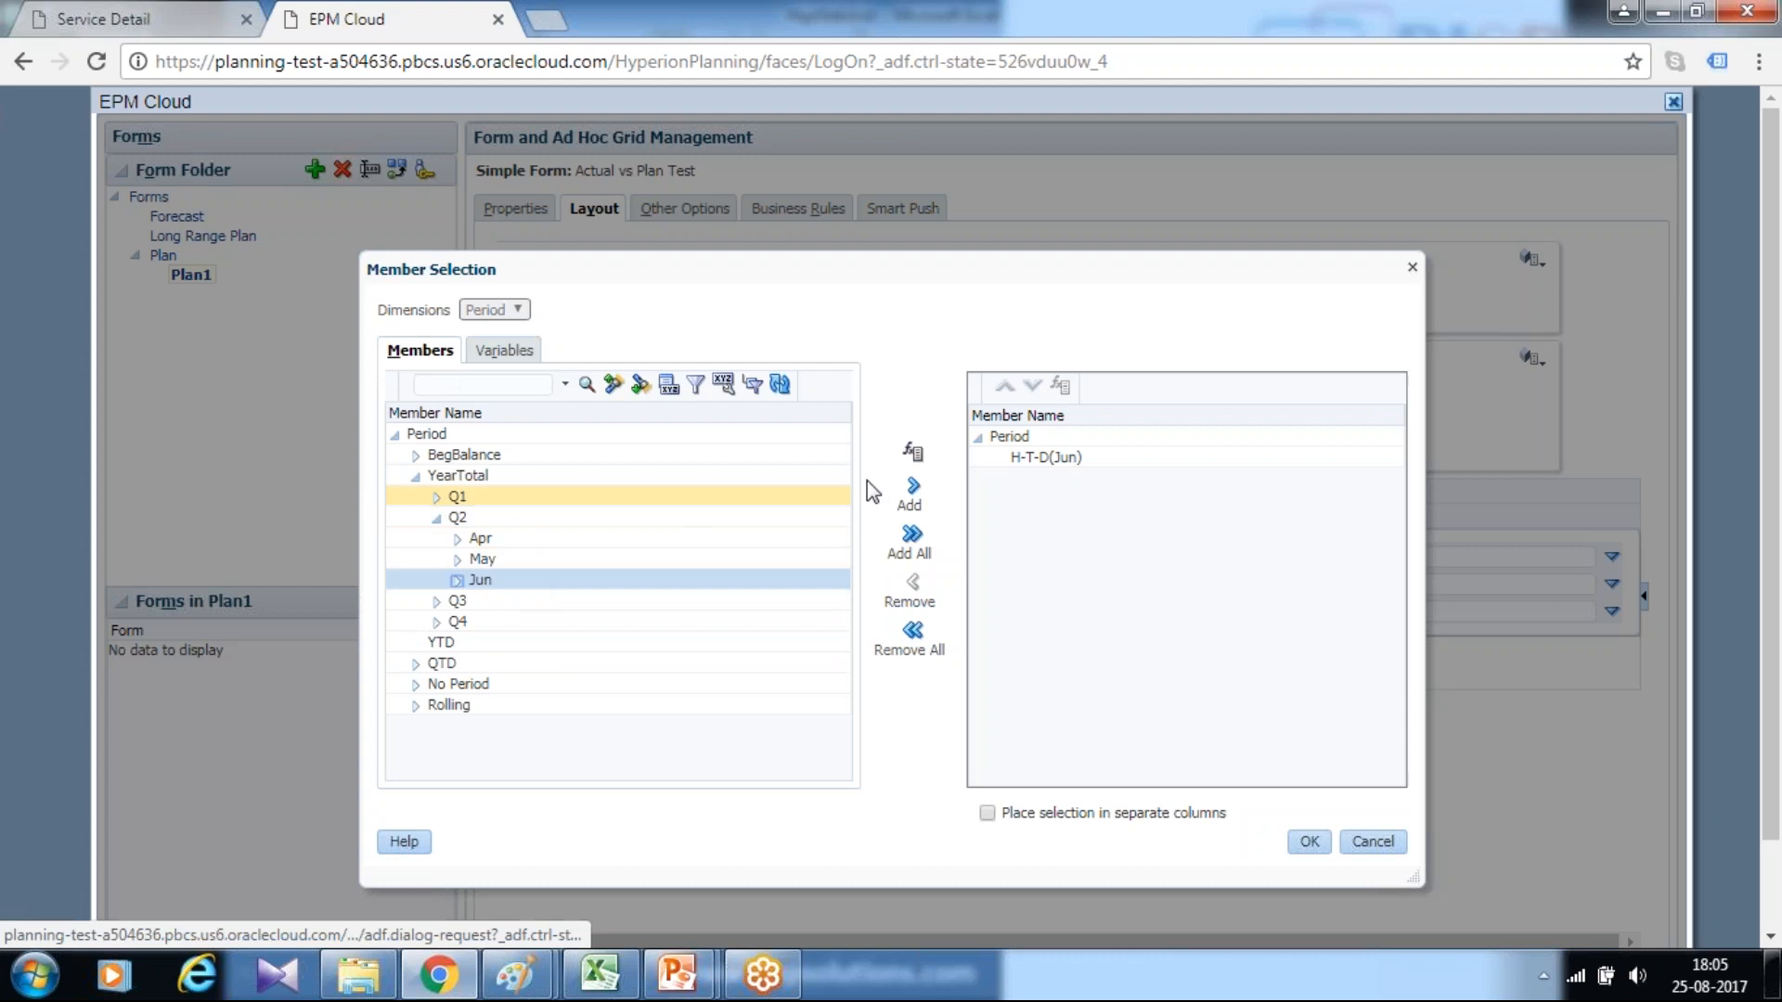
click(913, 464)
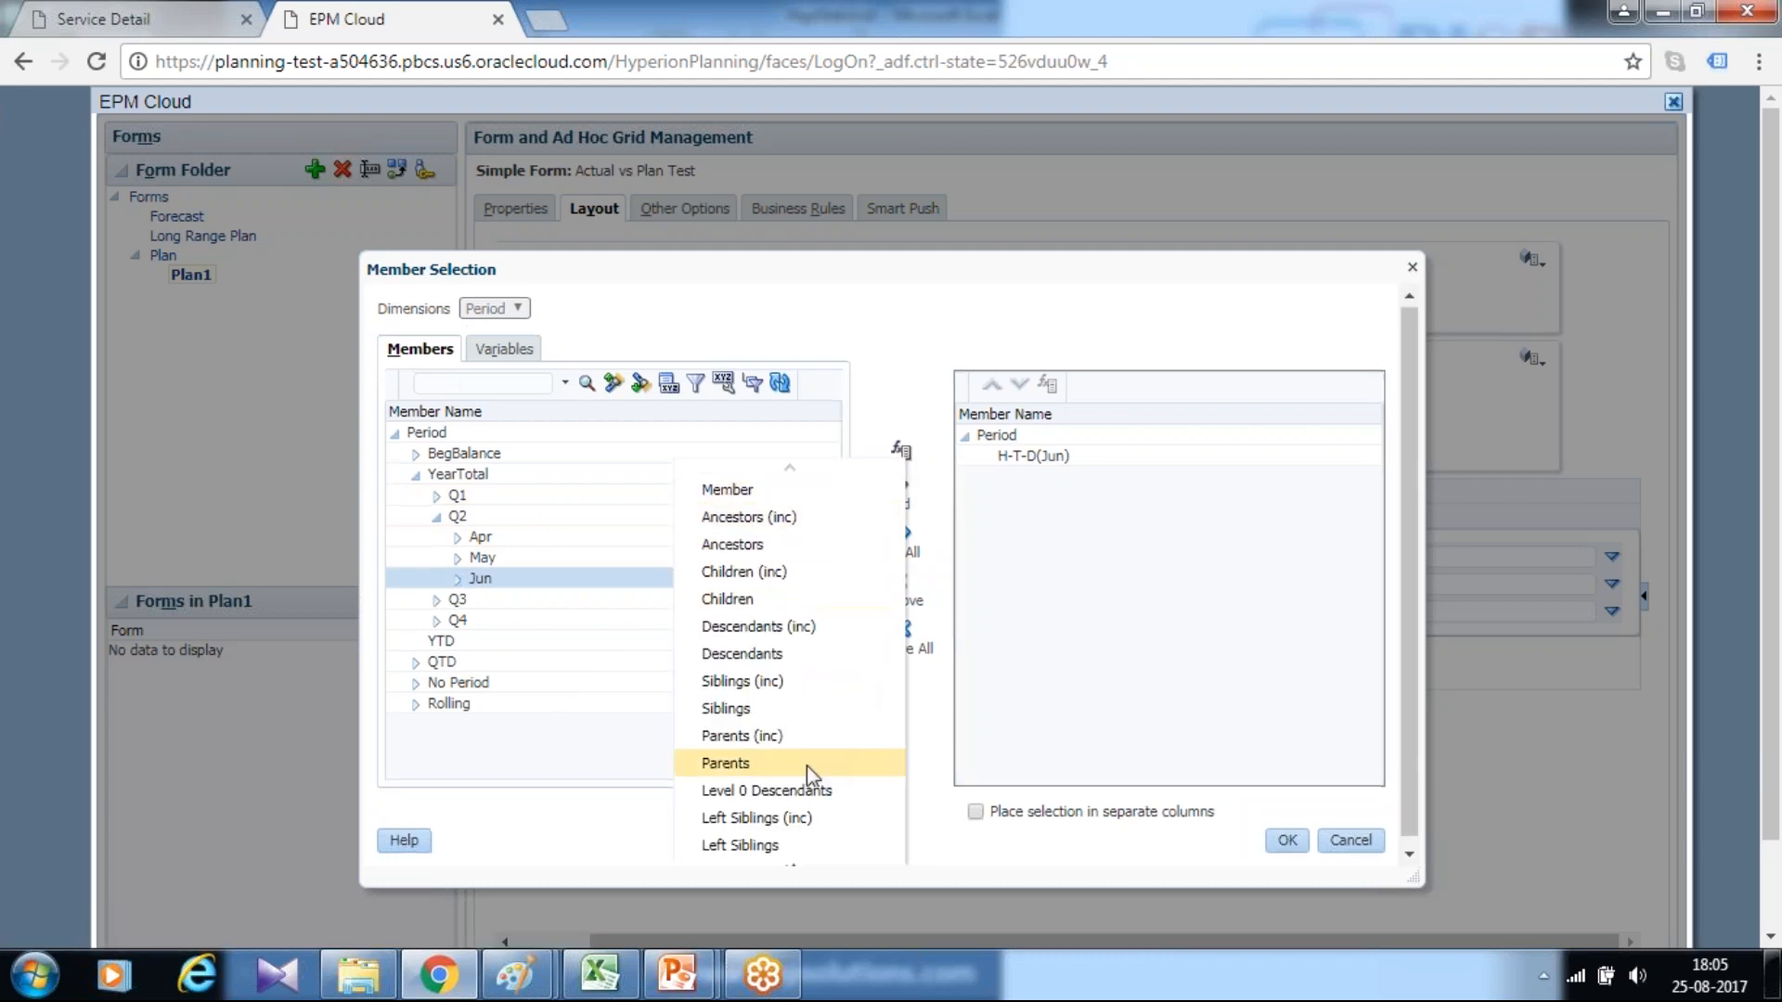
scroll(794, 784, down, 5)
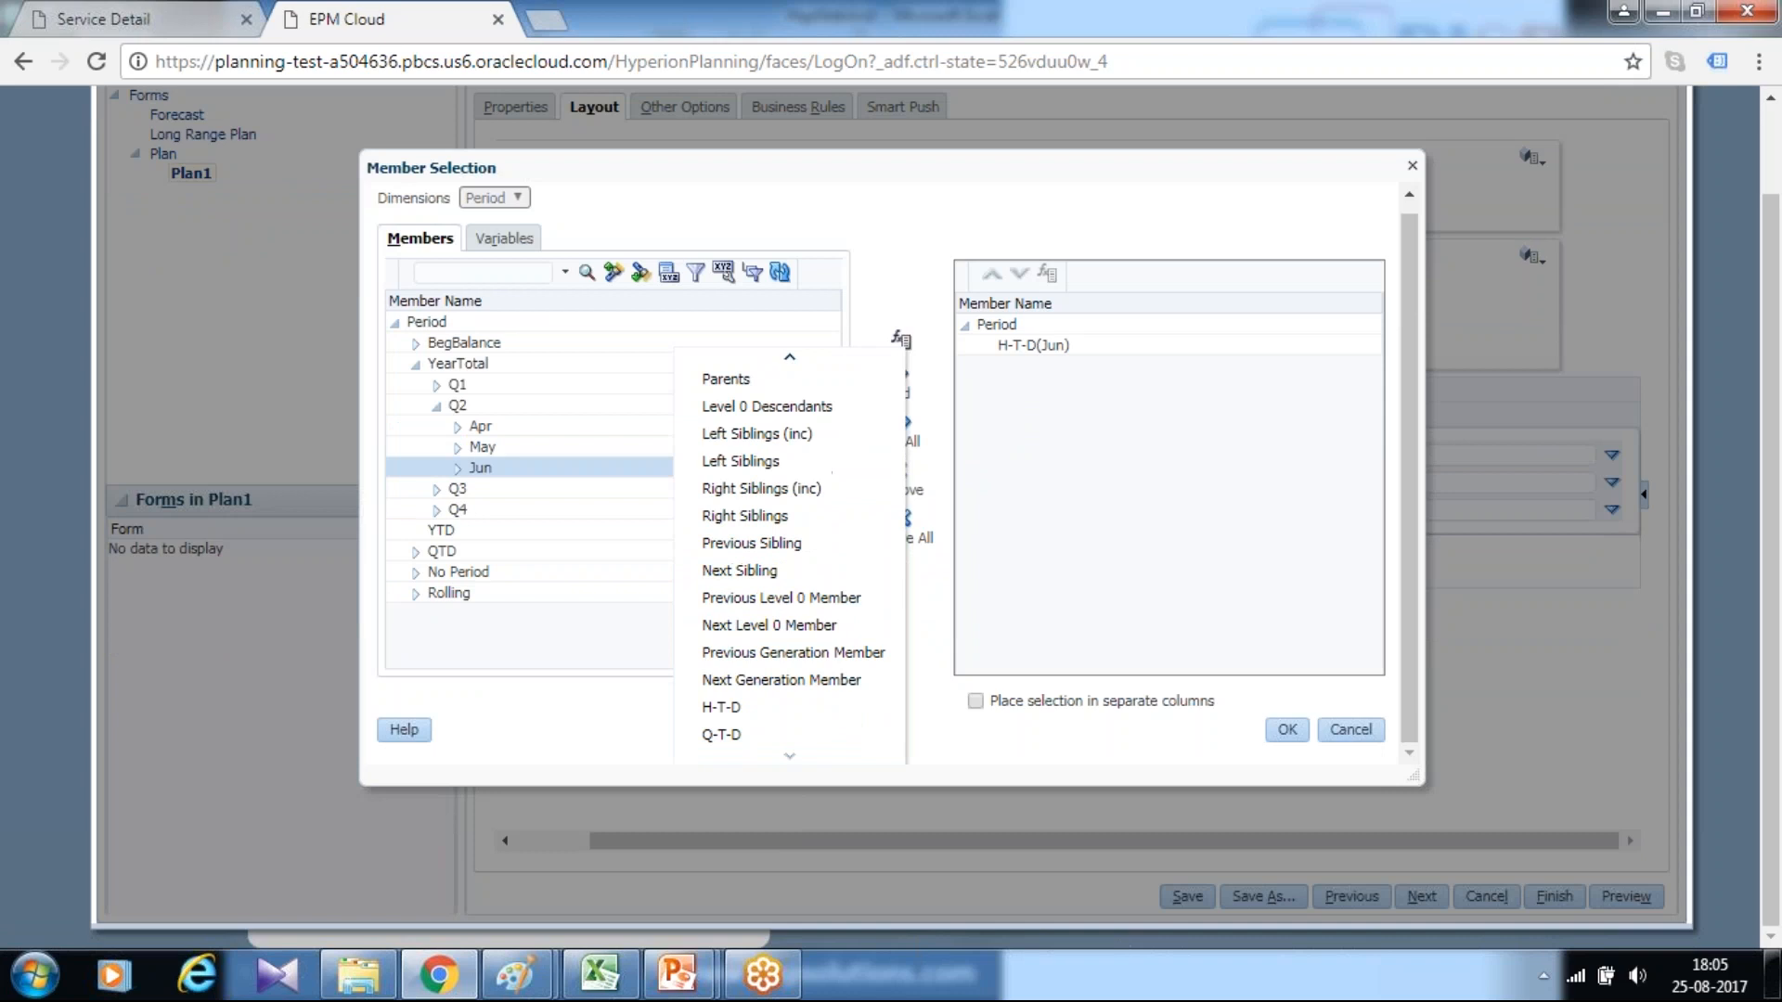
click(760, 709)
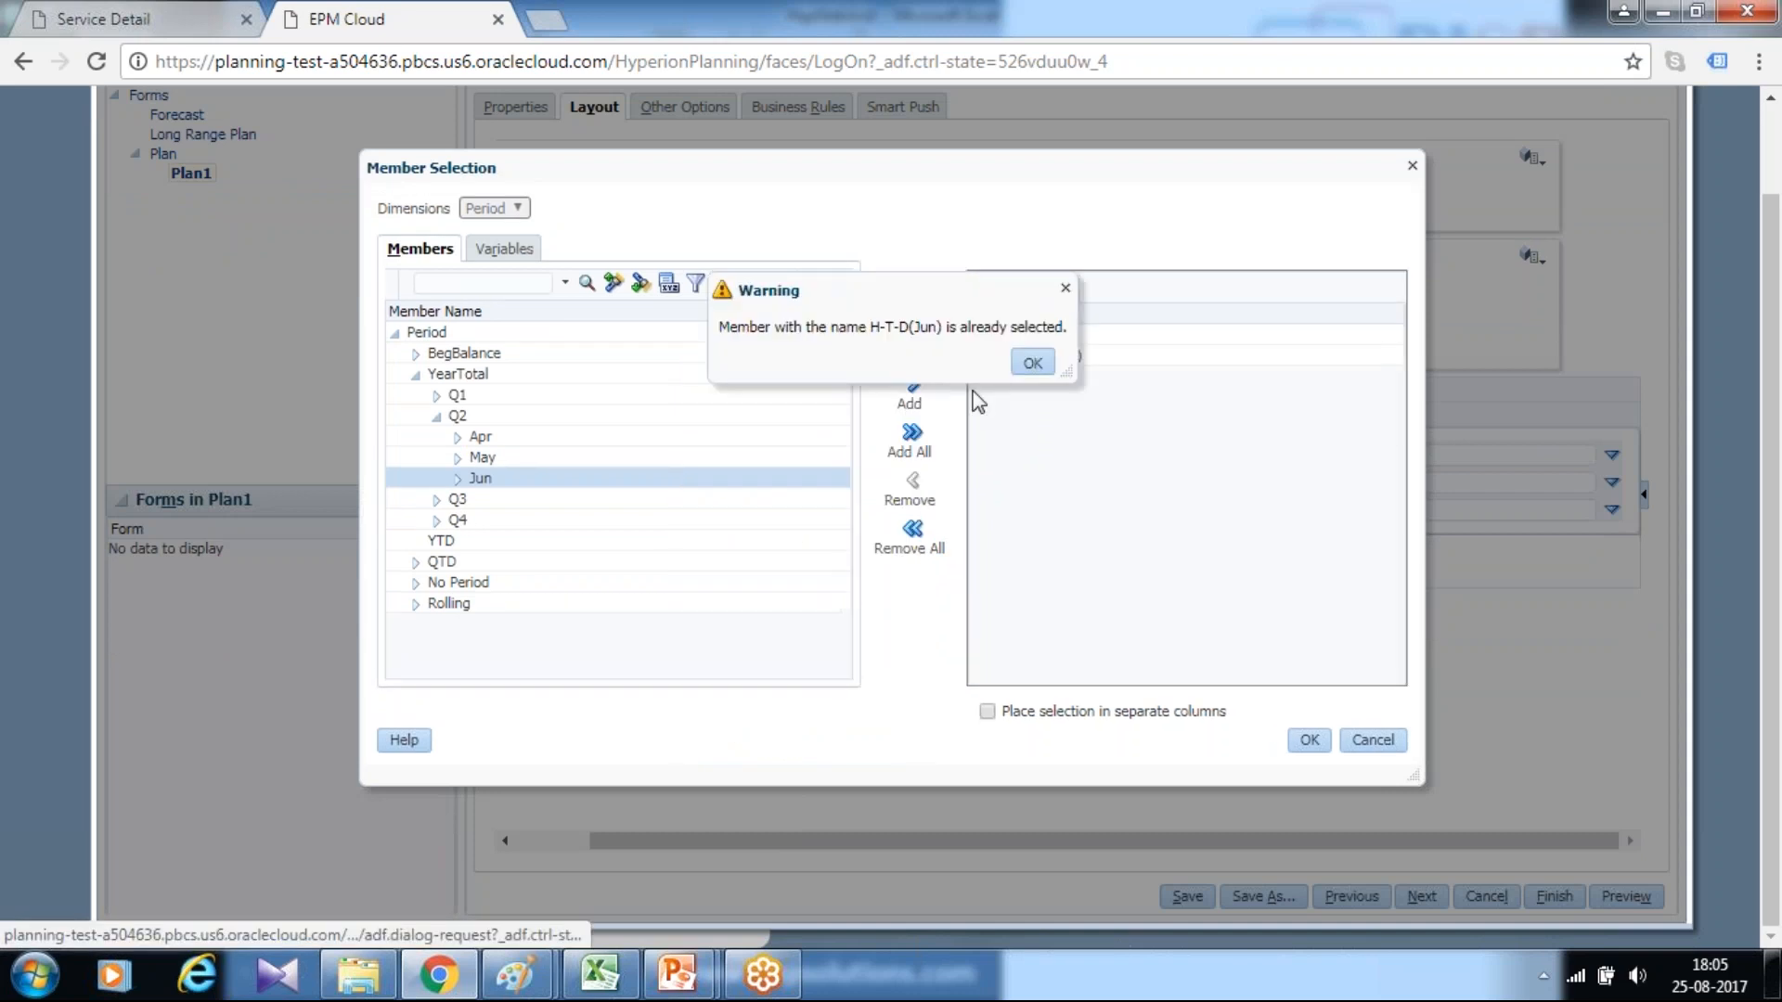
click(1031, 363)
click(1310, 741)
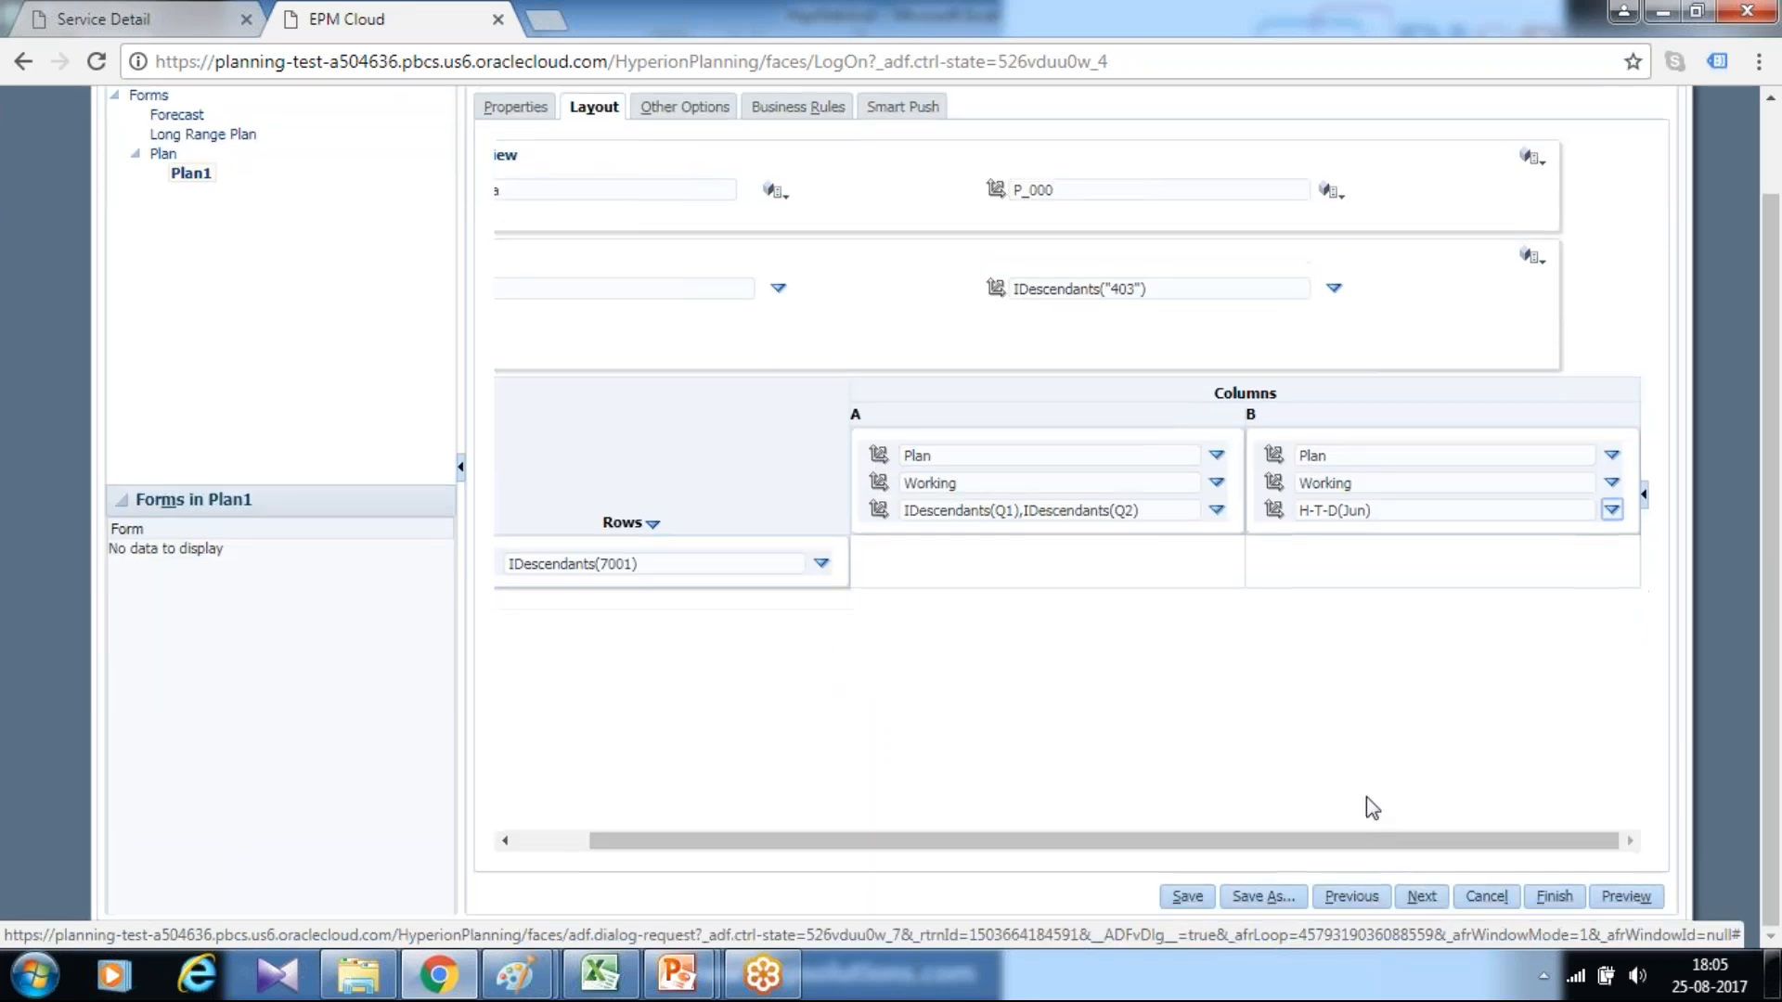
Save the form Actual vs Plan Test and finish its definition
click(1187, 896)
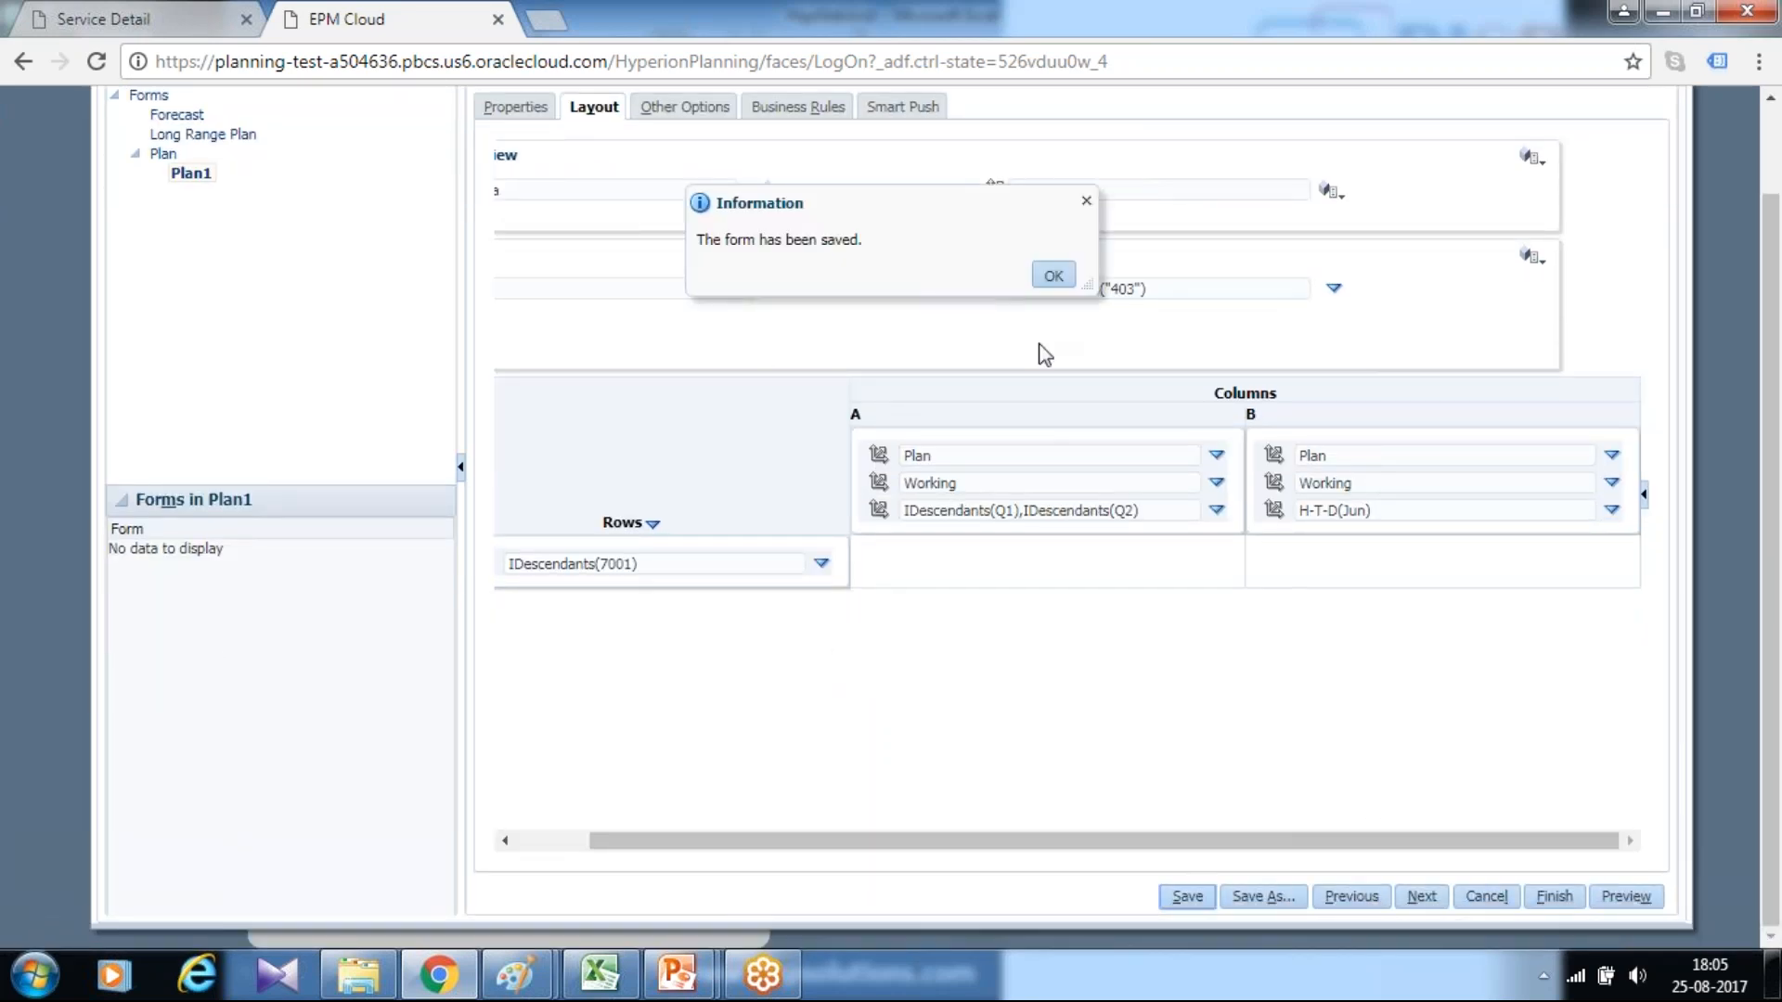
click(1051, 276)
scroll(1520, 770, down, 1)
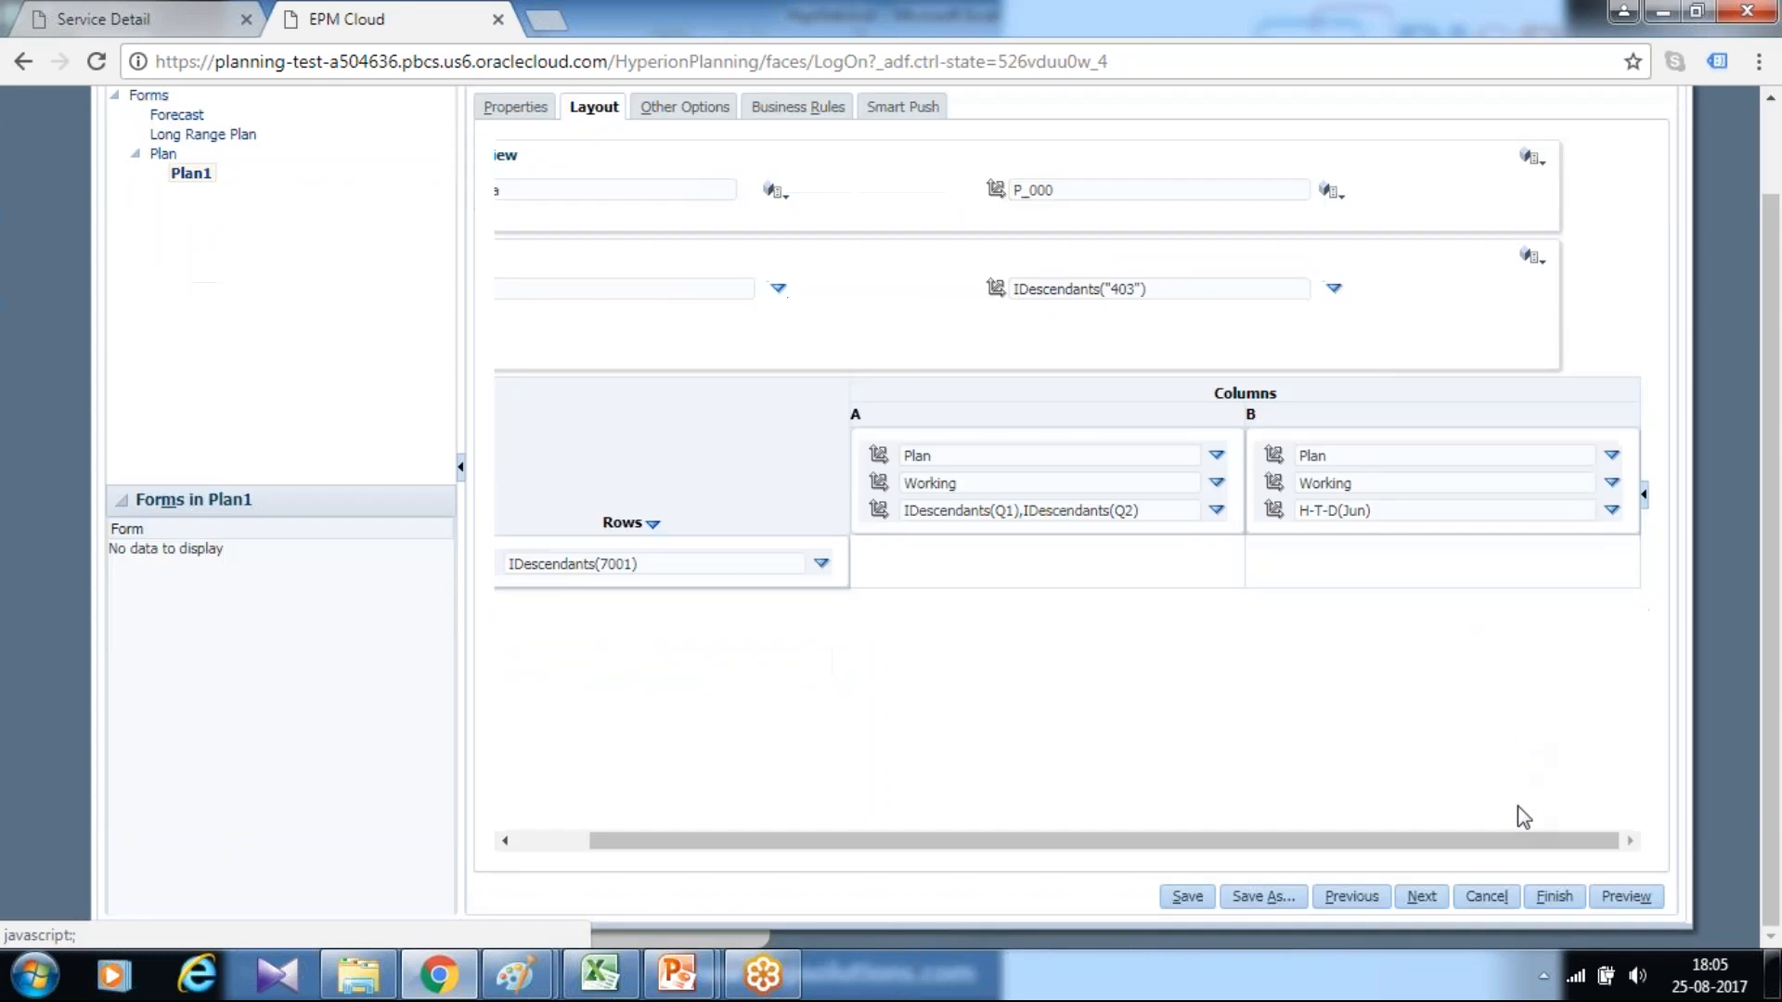
click(1556, 902)
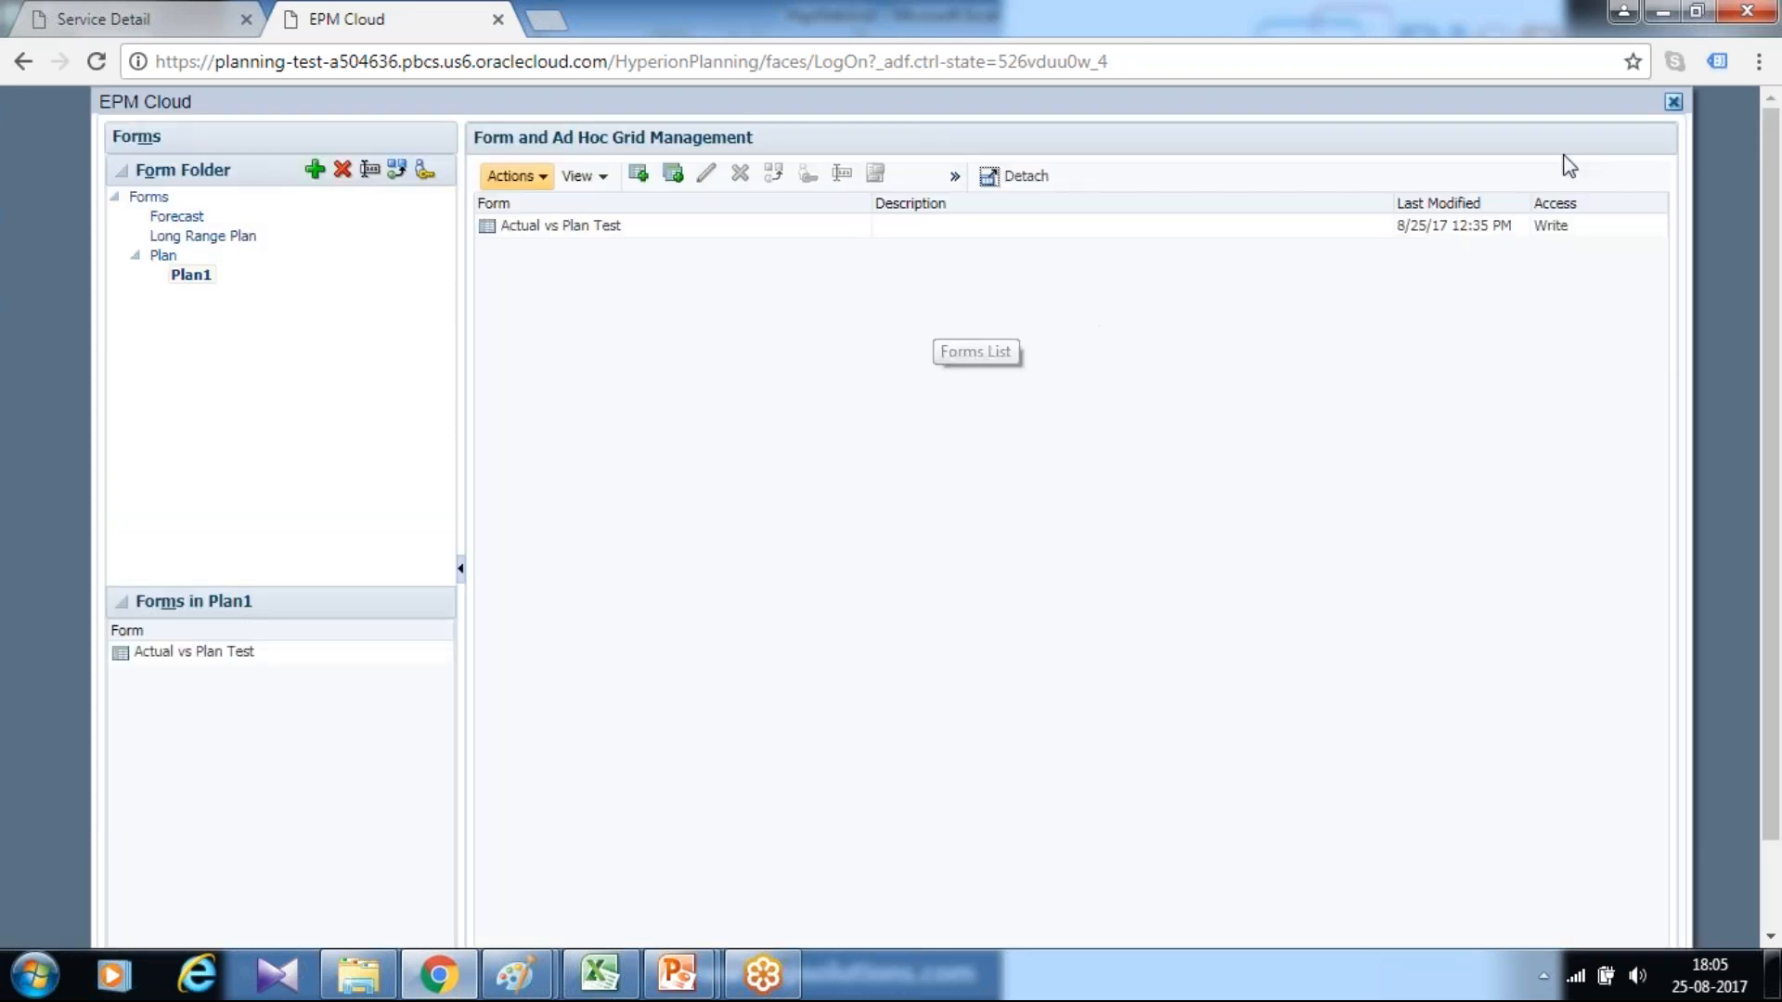
Close the form management window and open the Data Entry list of forms
click(1673, 101)
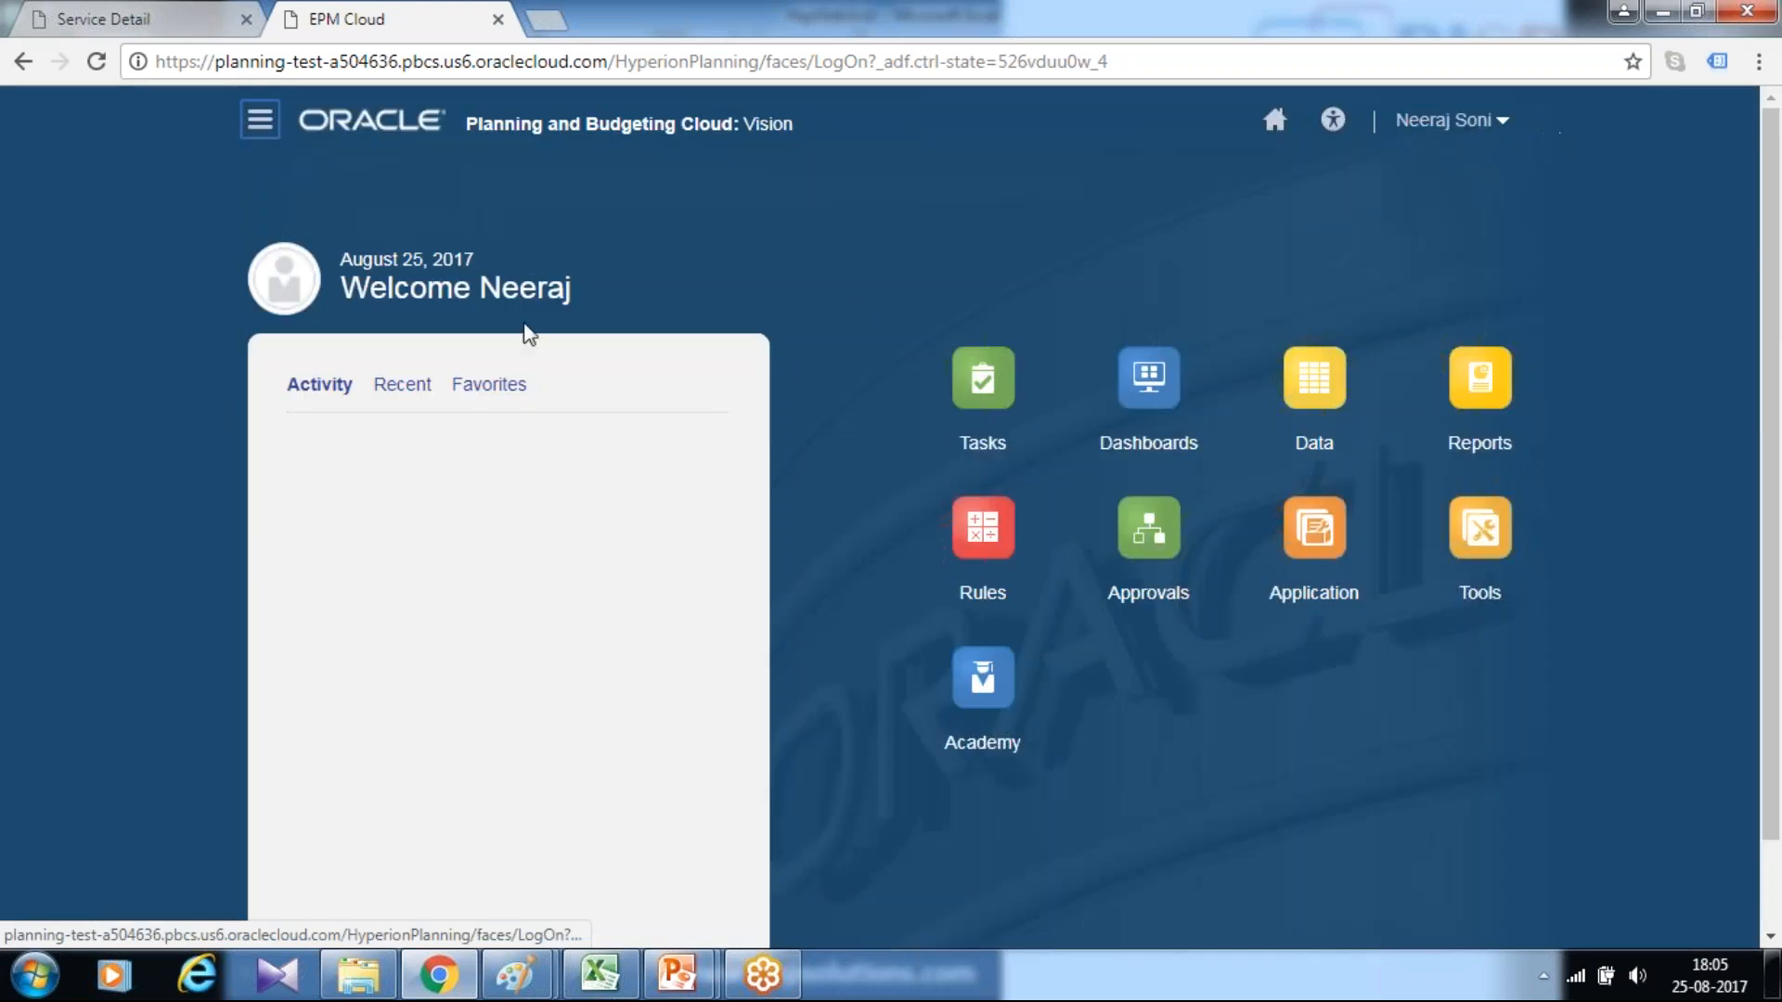
click(1329, 381)
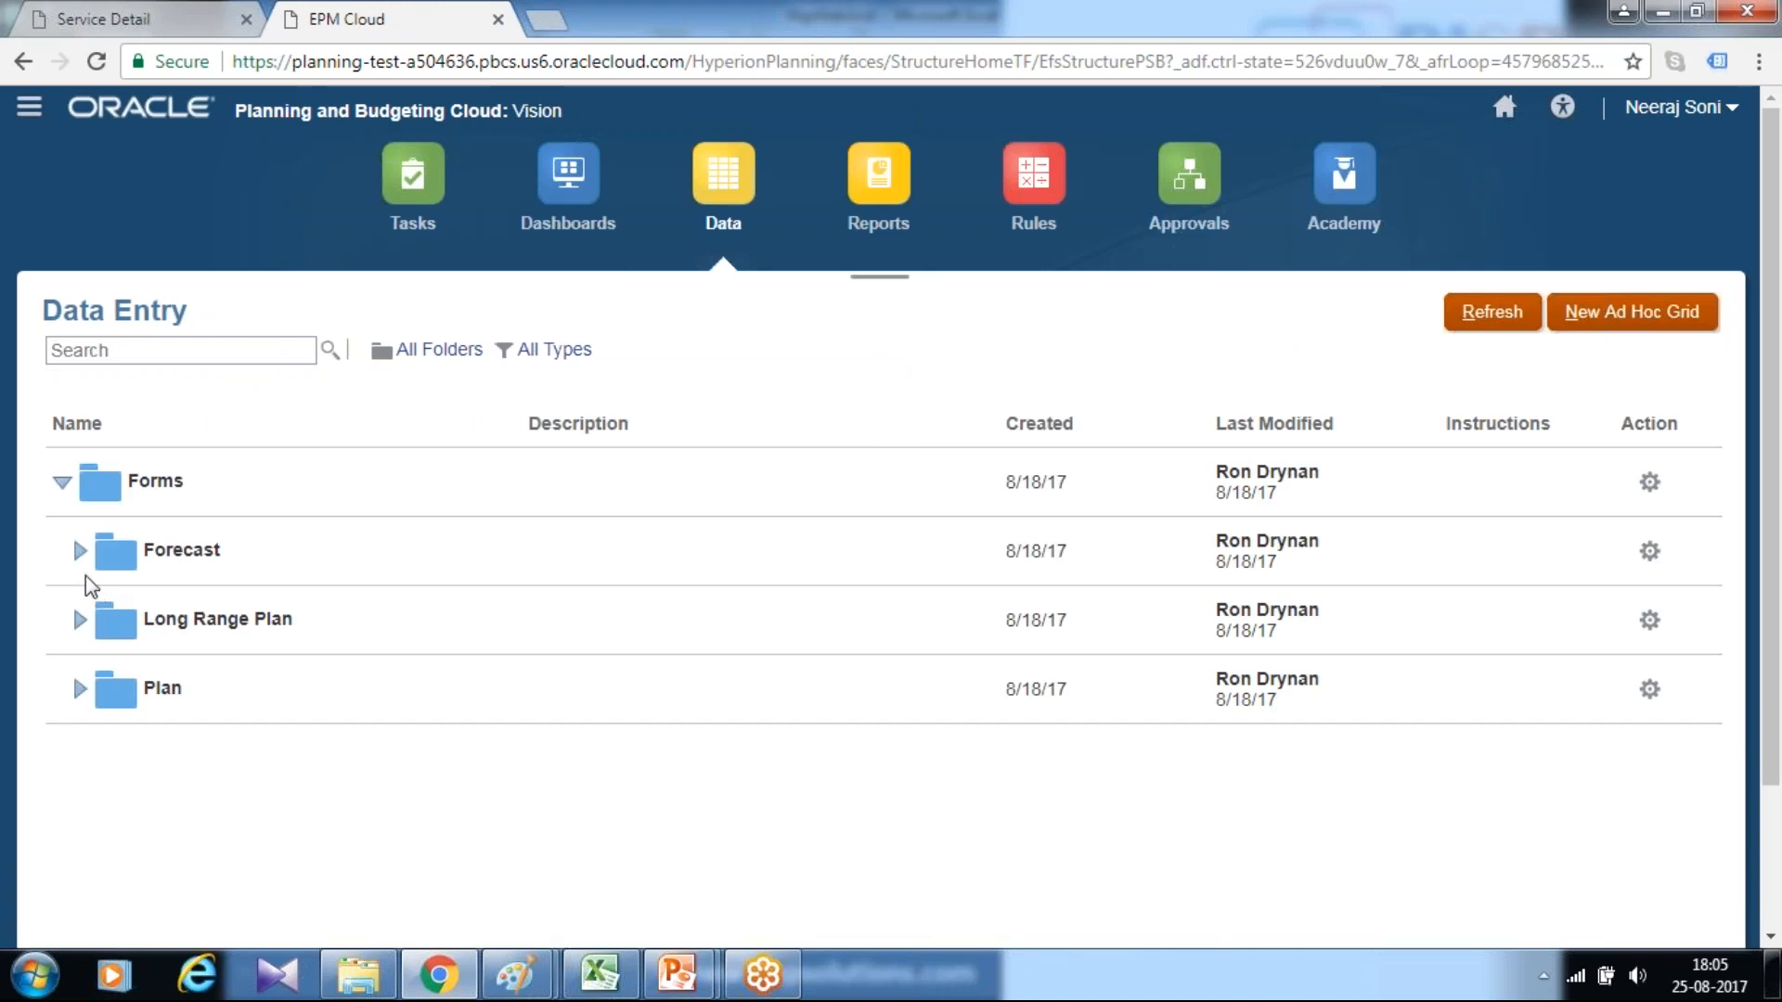
Expand the Plan folder and its Plan1 subfolder and open the form Actual vs Plan Test
click(80, 688)
scroll(140, 557, down, 8)
scroll(139, 547, up, 4)
scroll(121, 531, up, 2)
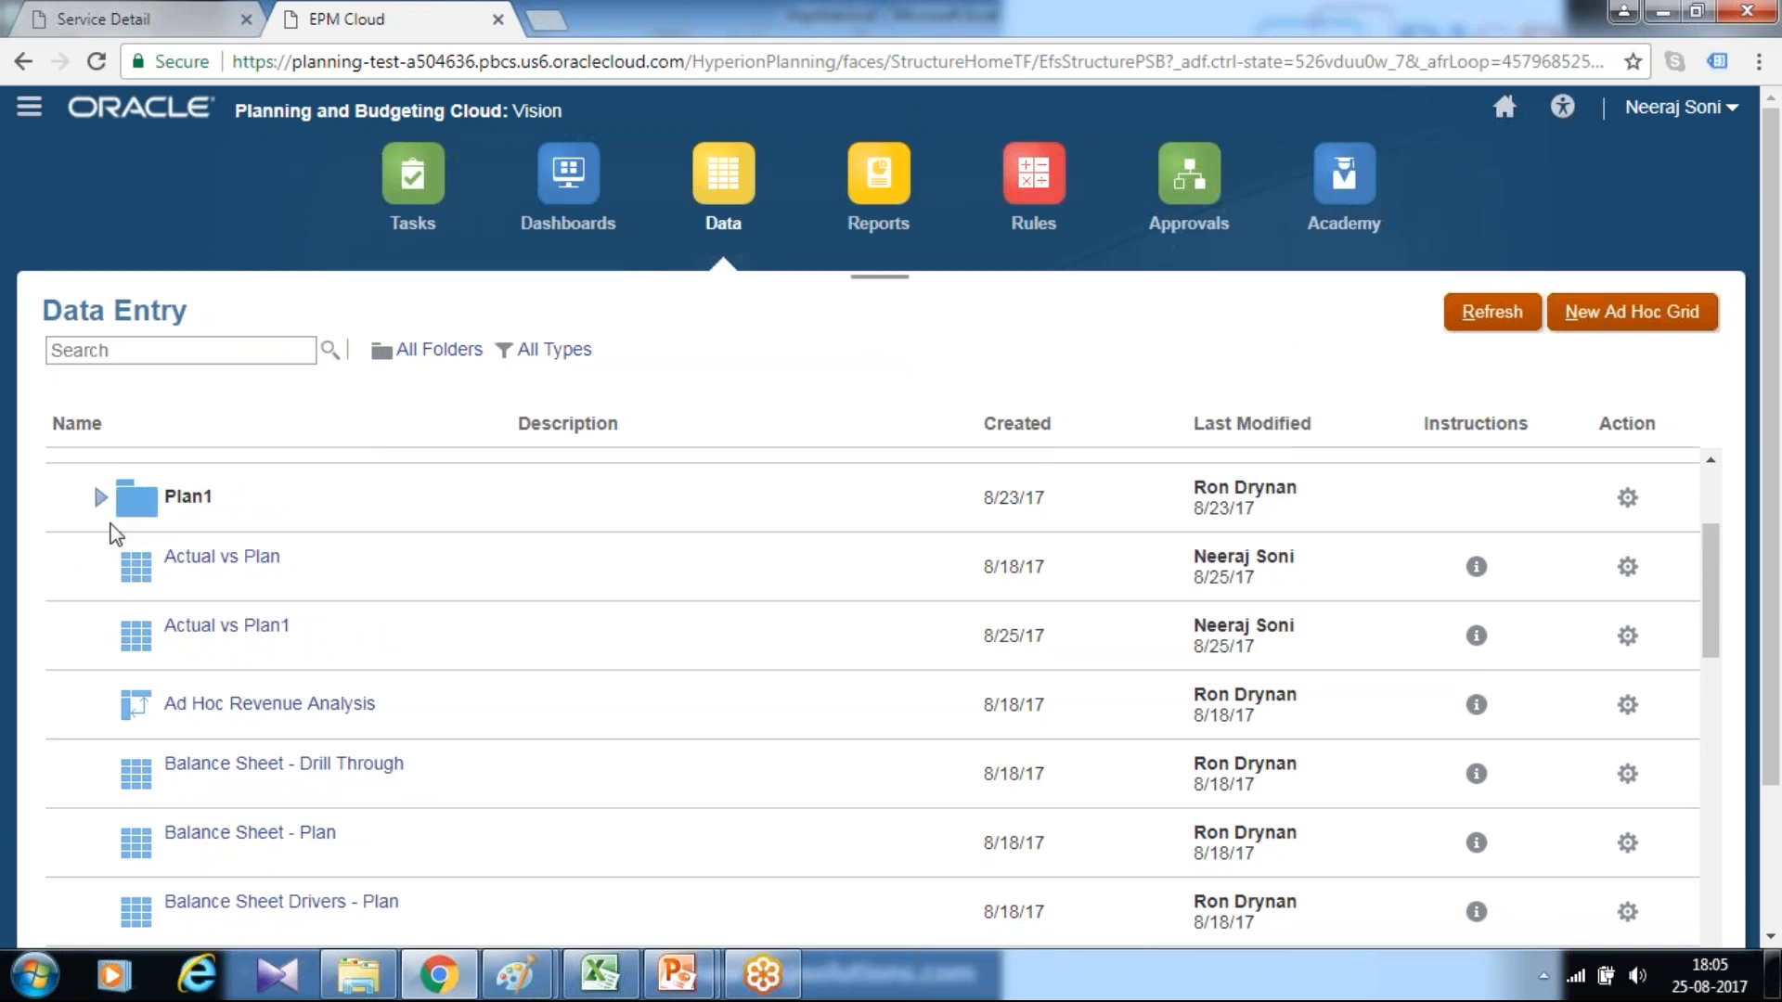
click(103, 496)
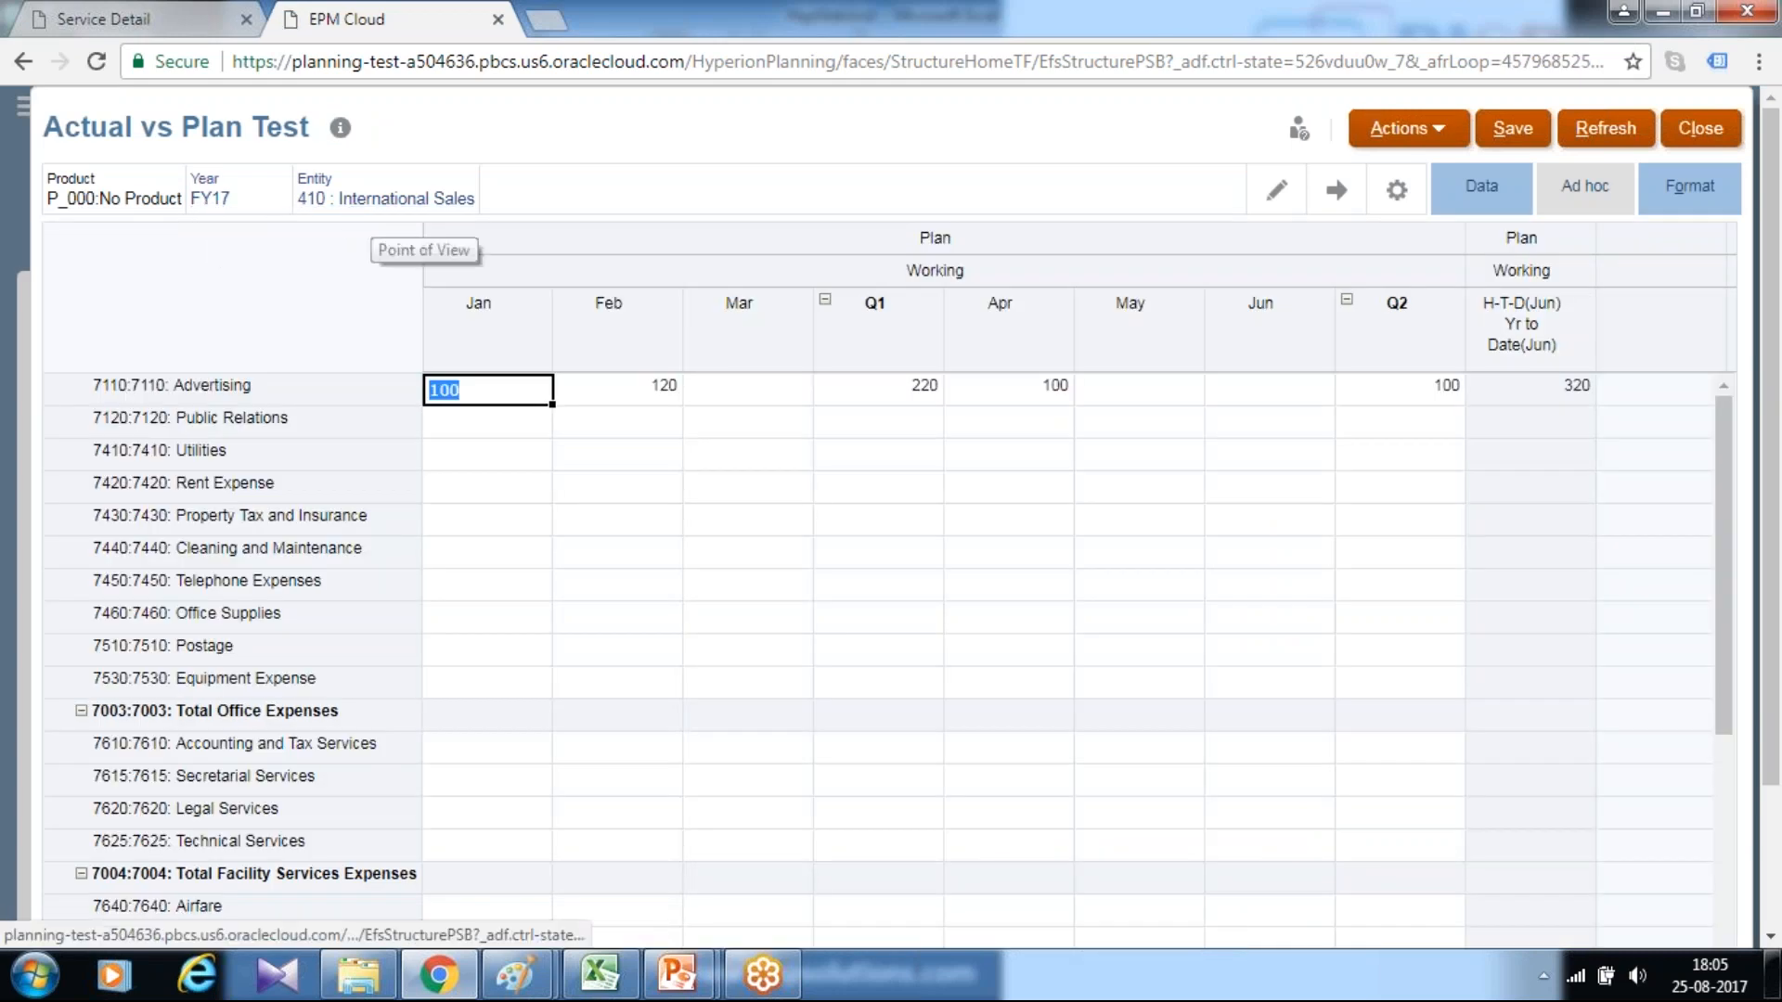
Enter 100 for Jan and 120 for Feb in the 7410 Utilities row
click(488, 454)
click(525, 420)
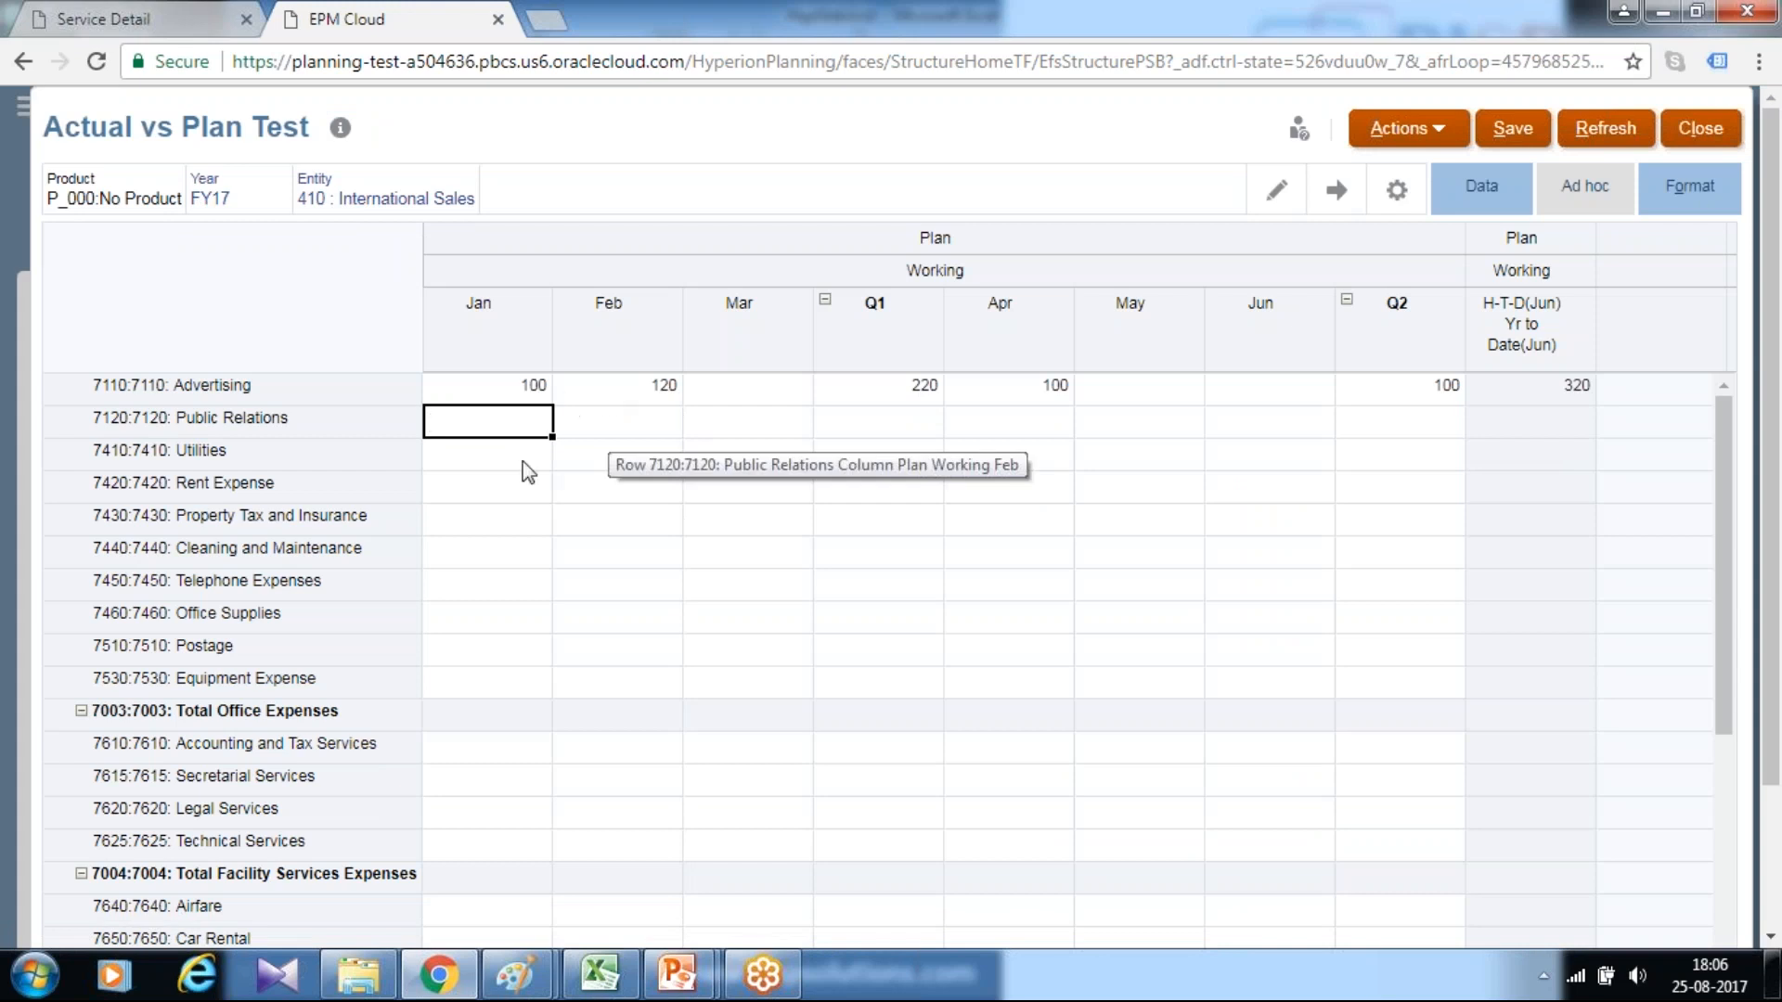
click(492, 457)
text(100)
key(Return)
click(590, 461)
text(1)
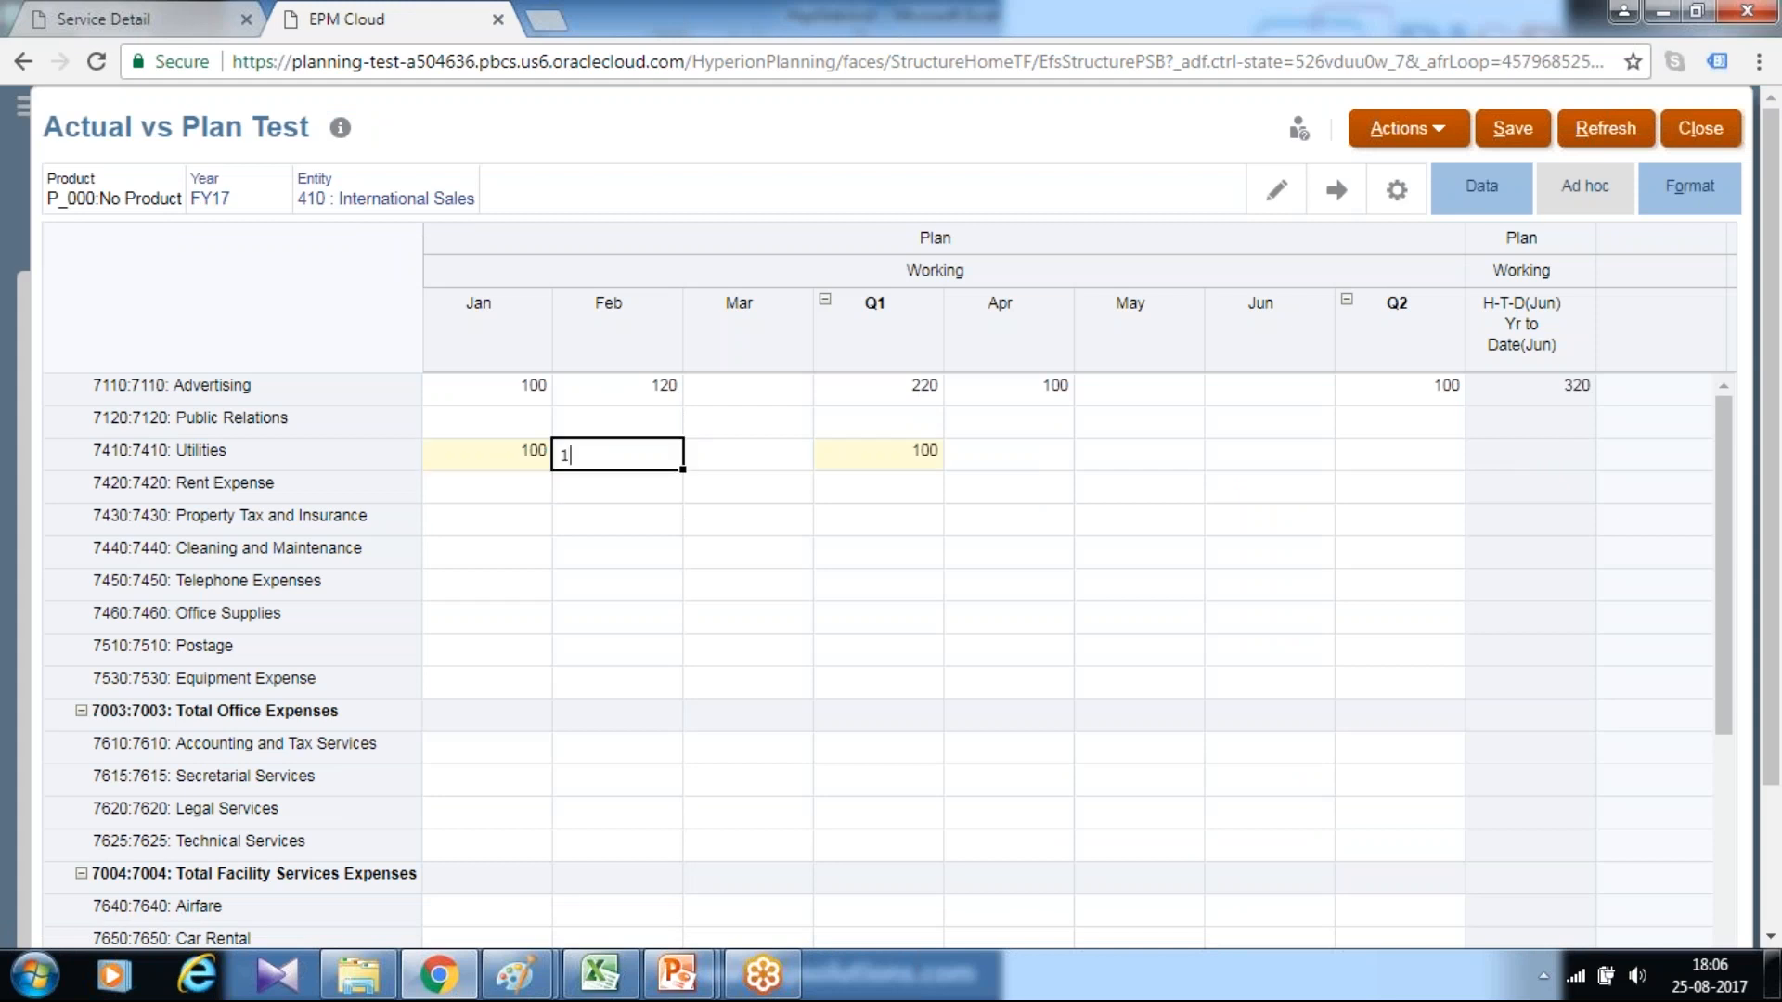
text(20)
Enter 150 for Mar in the 7410 Utilities row and save the form data
click(758, 462)
text(15)
key(Return)
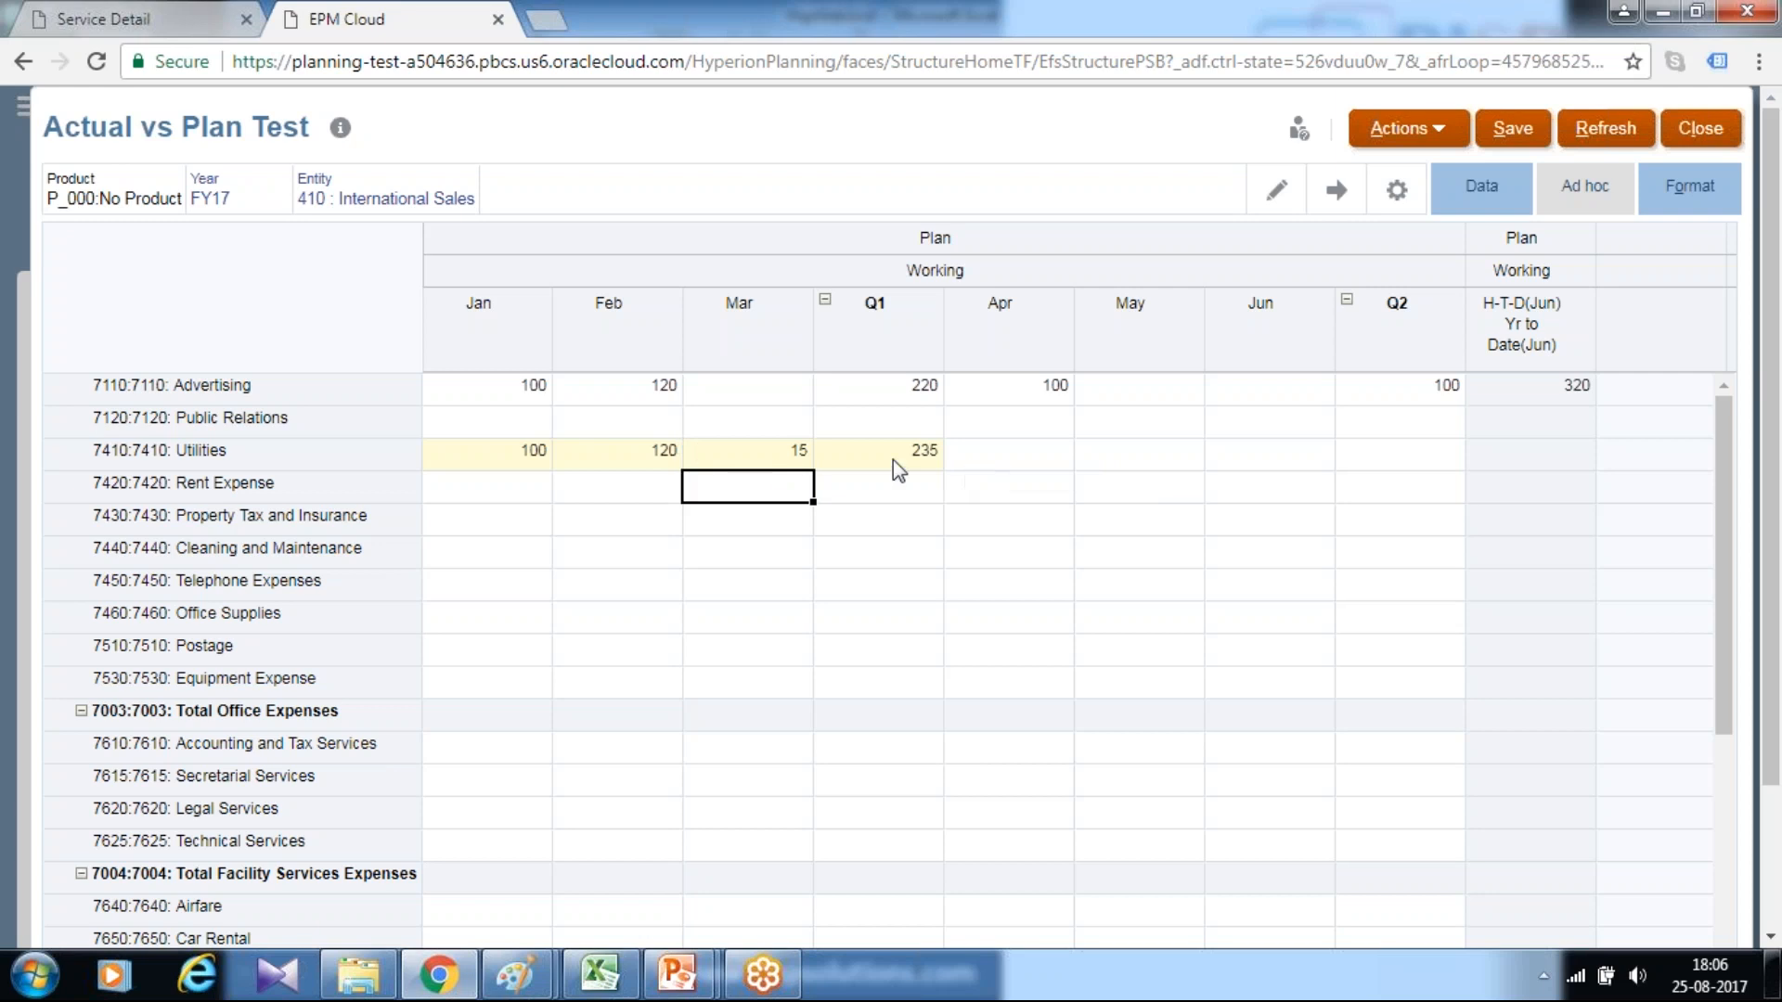
key(Up)
text(0)
key(Return)
key(alt+s)
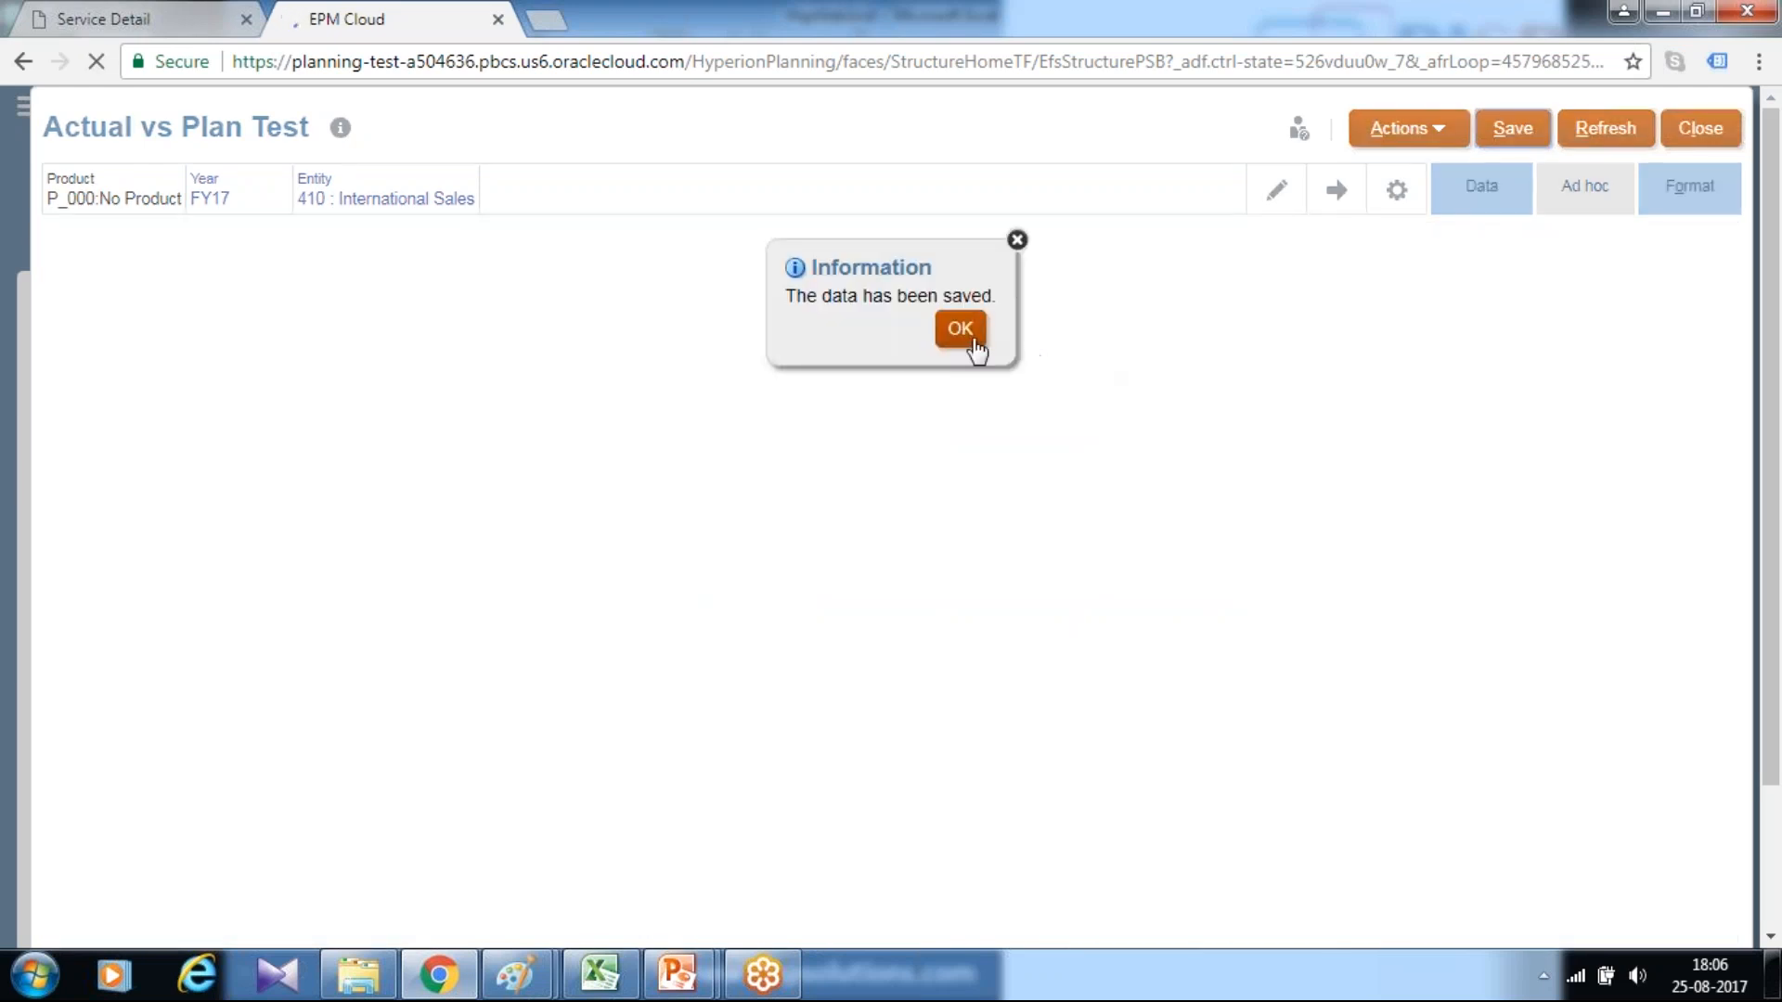
click(960, 330)
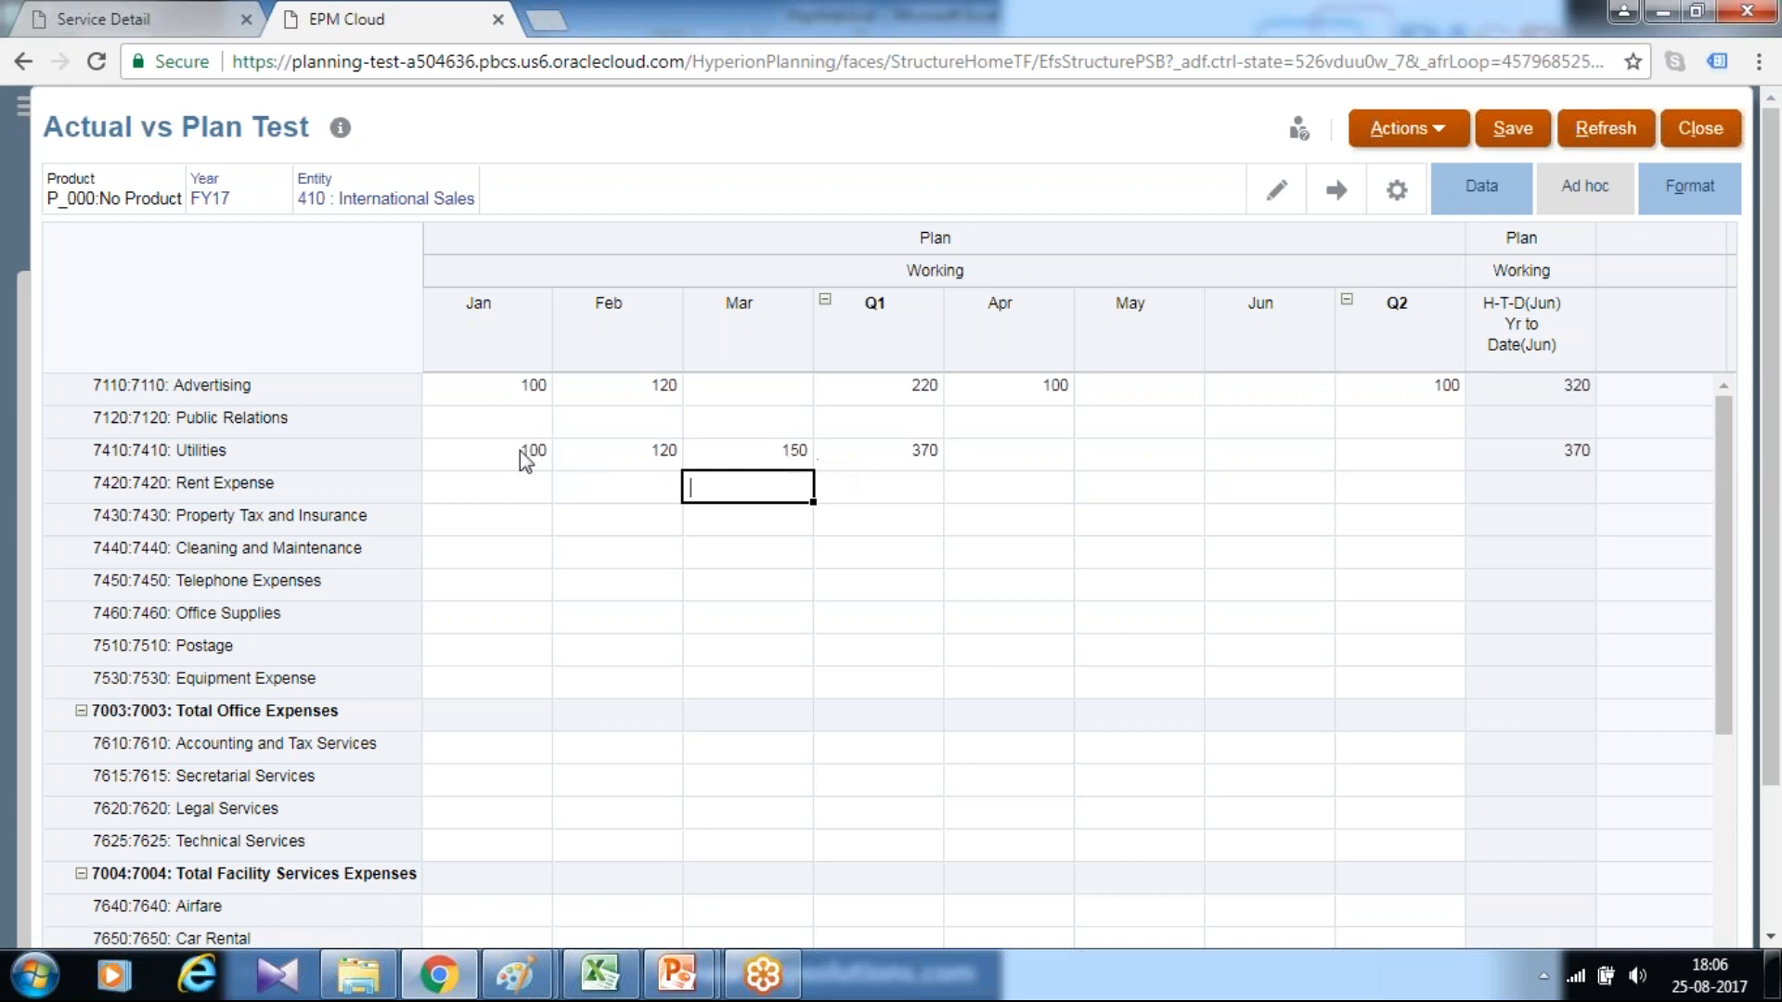
Enter 200 for Apr in the 7410 Utilities row and save the form data
click(956, 454)
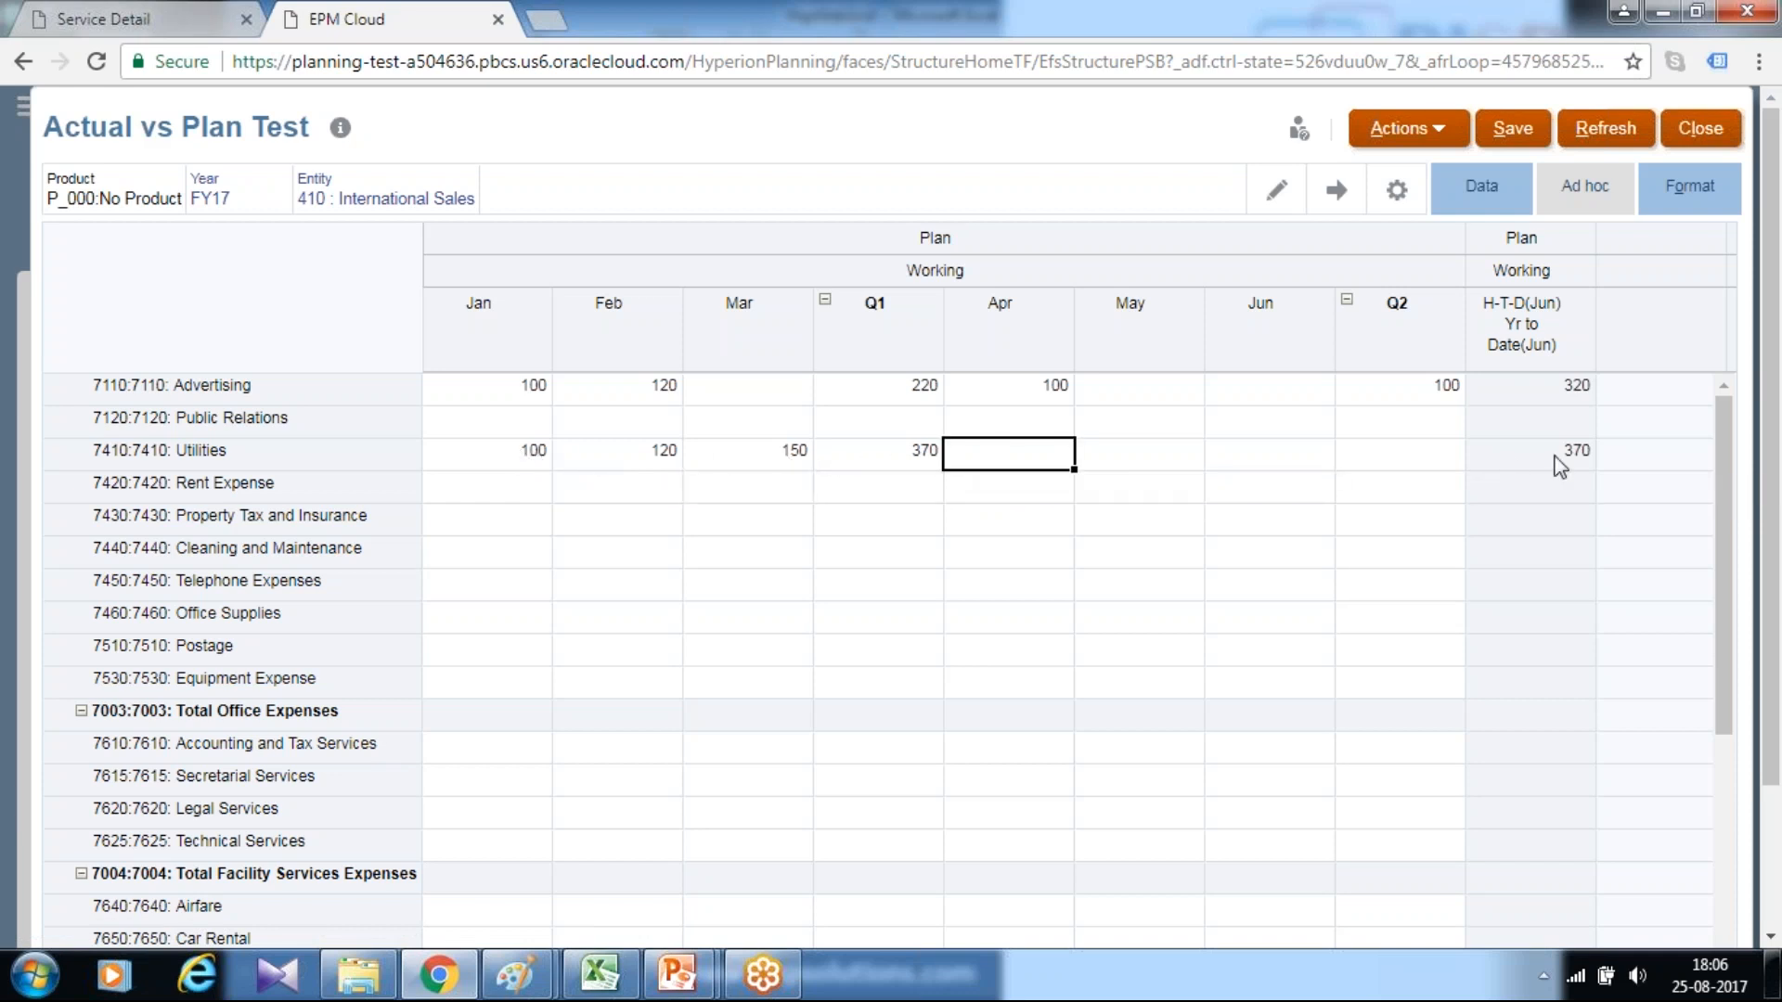
text(200)
key(Return)
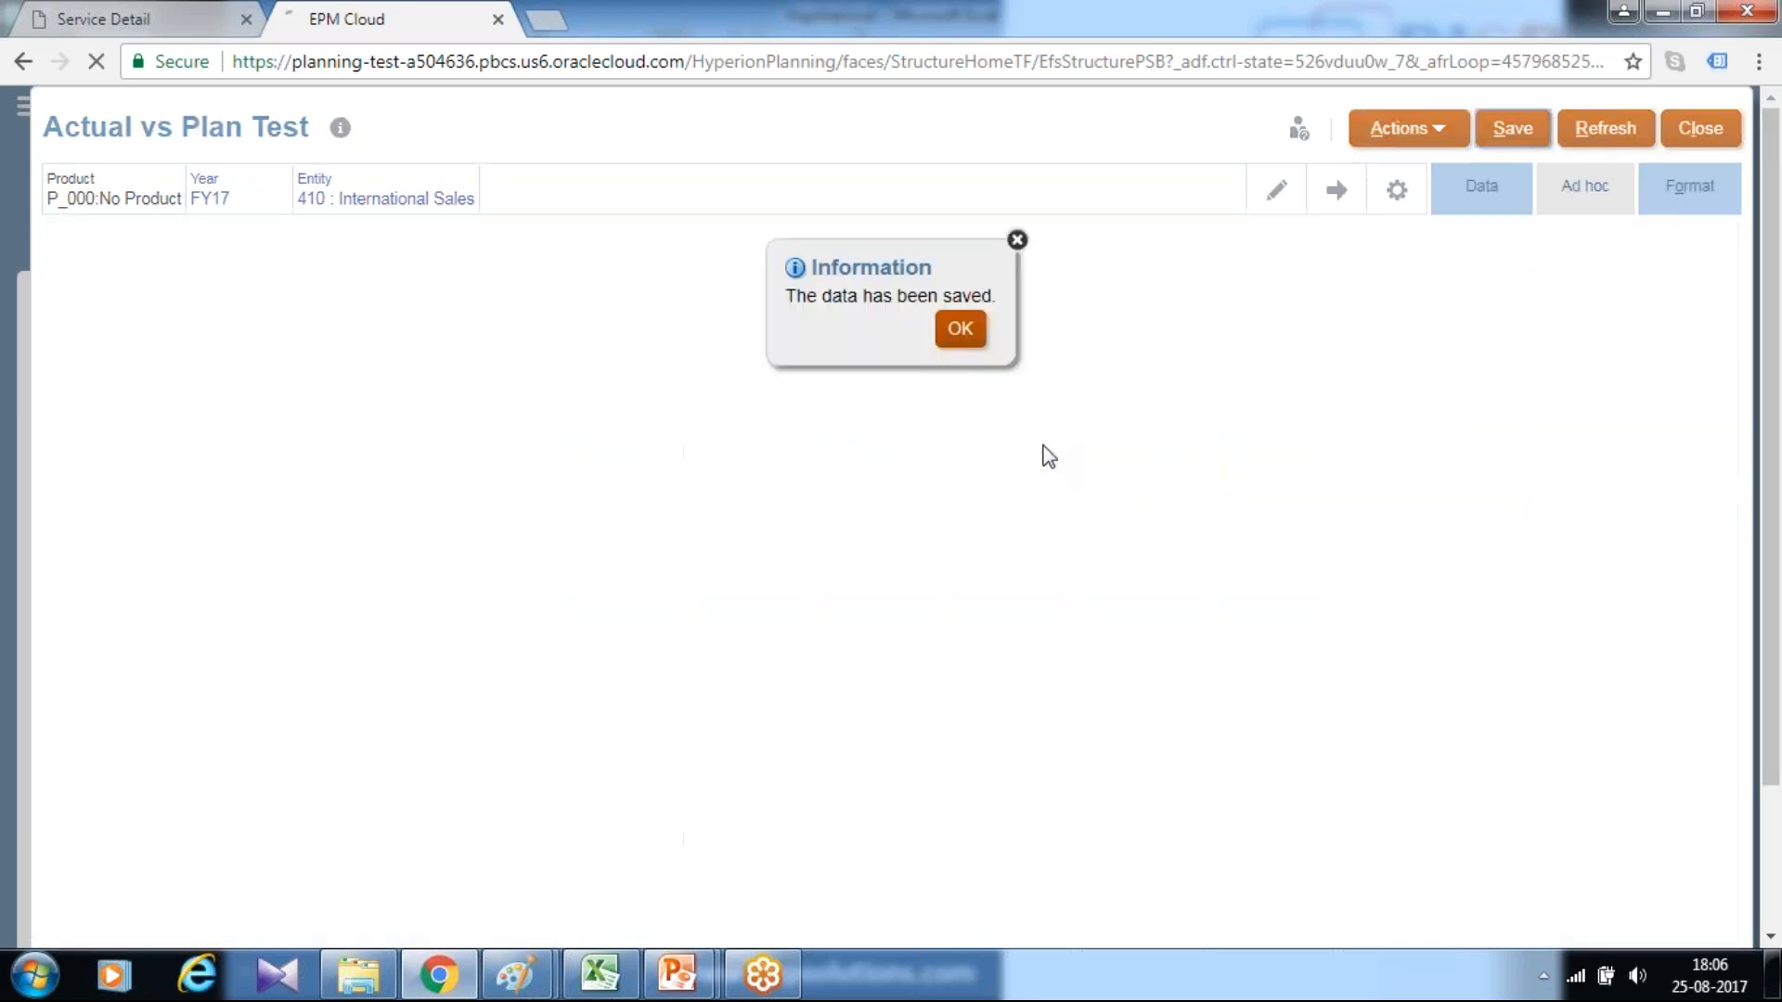
click(965, 336)
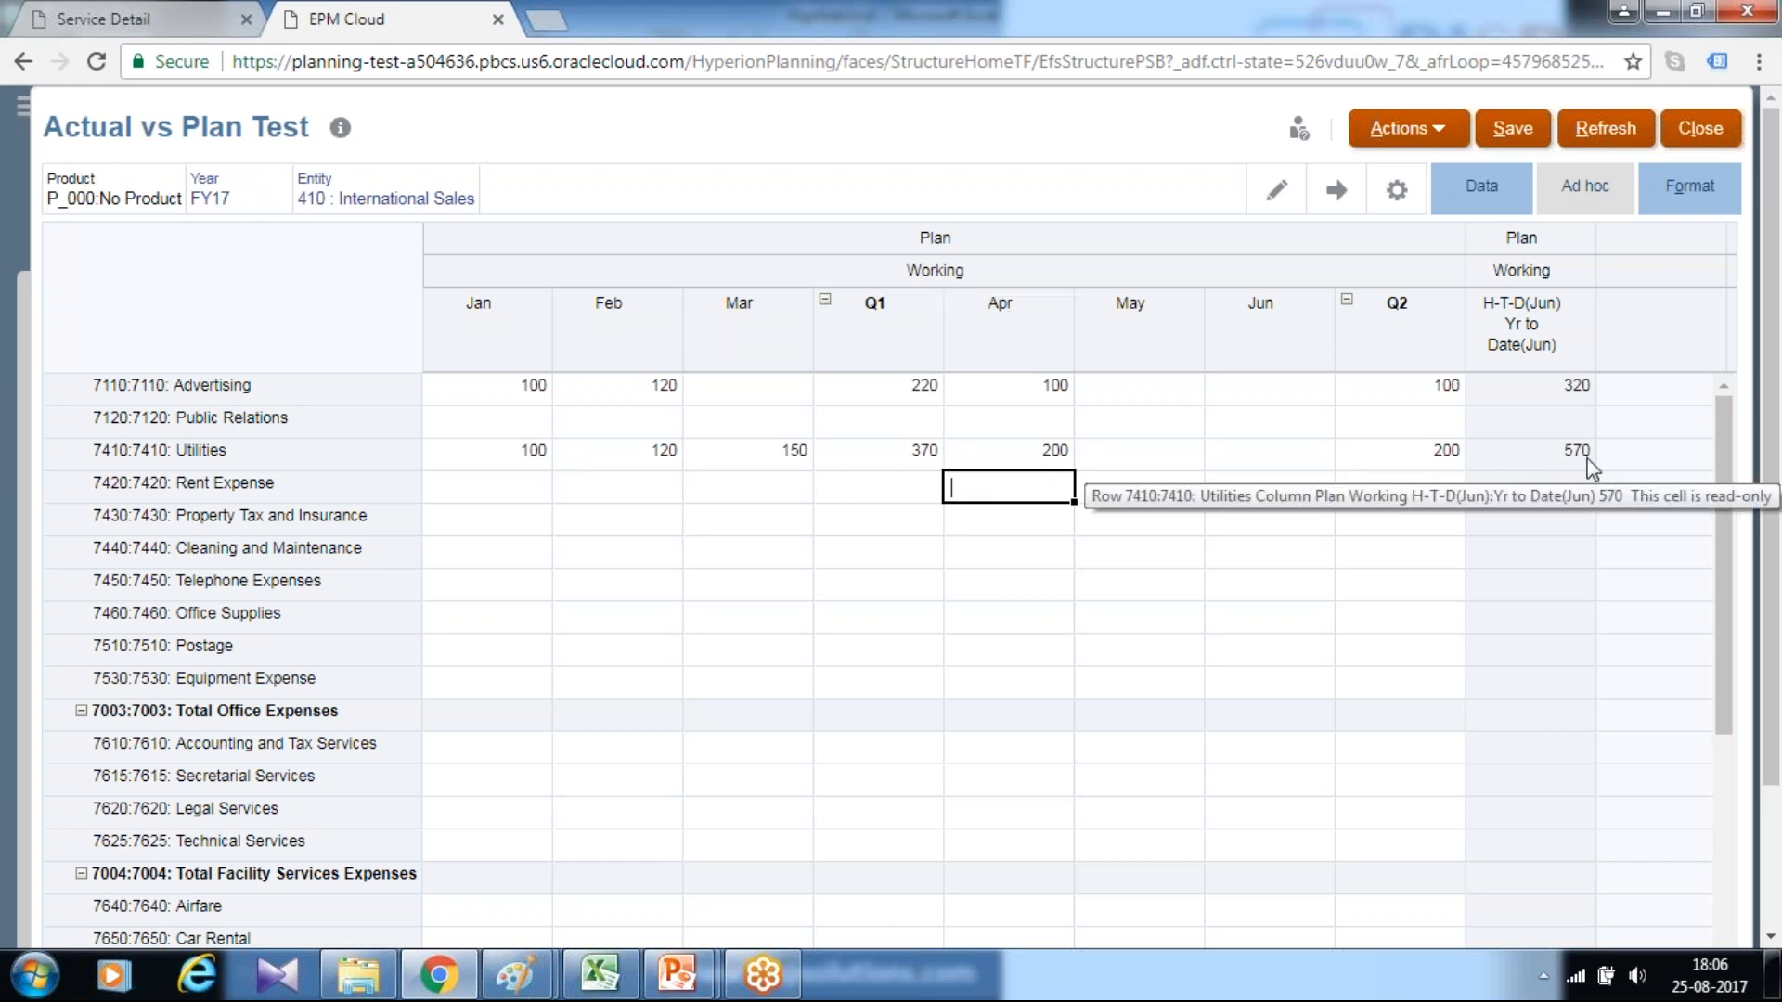
Minimize the browser, switch to the PowerPoint slide show and advance to the support contact slide
click(1656, 11)
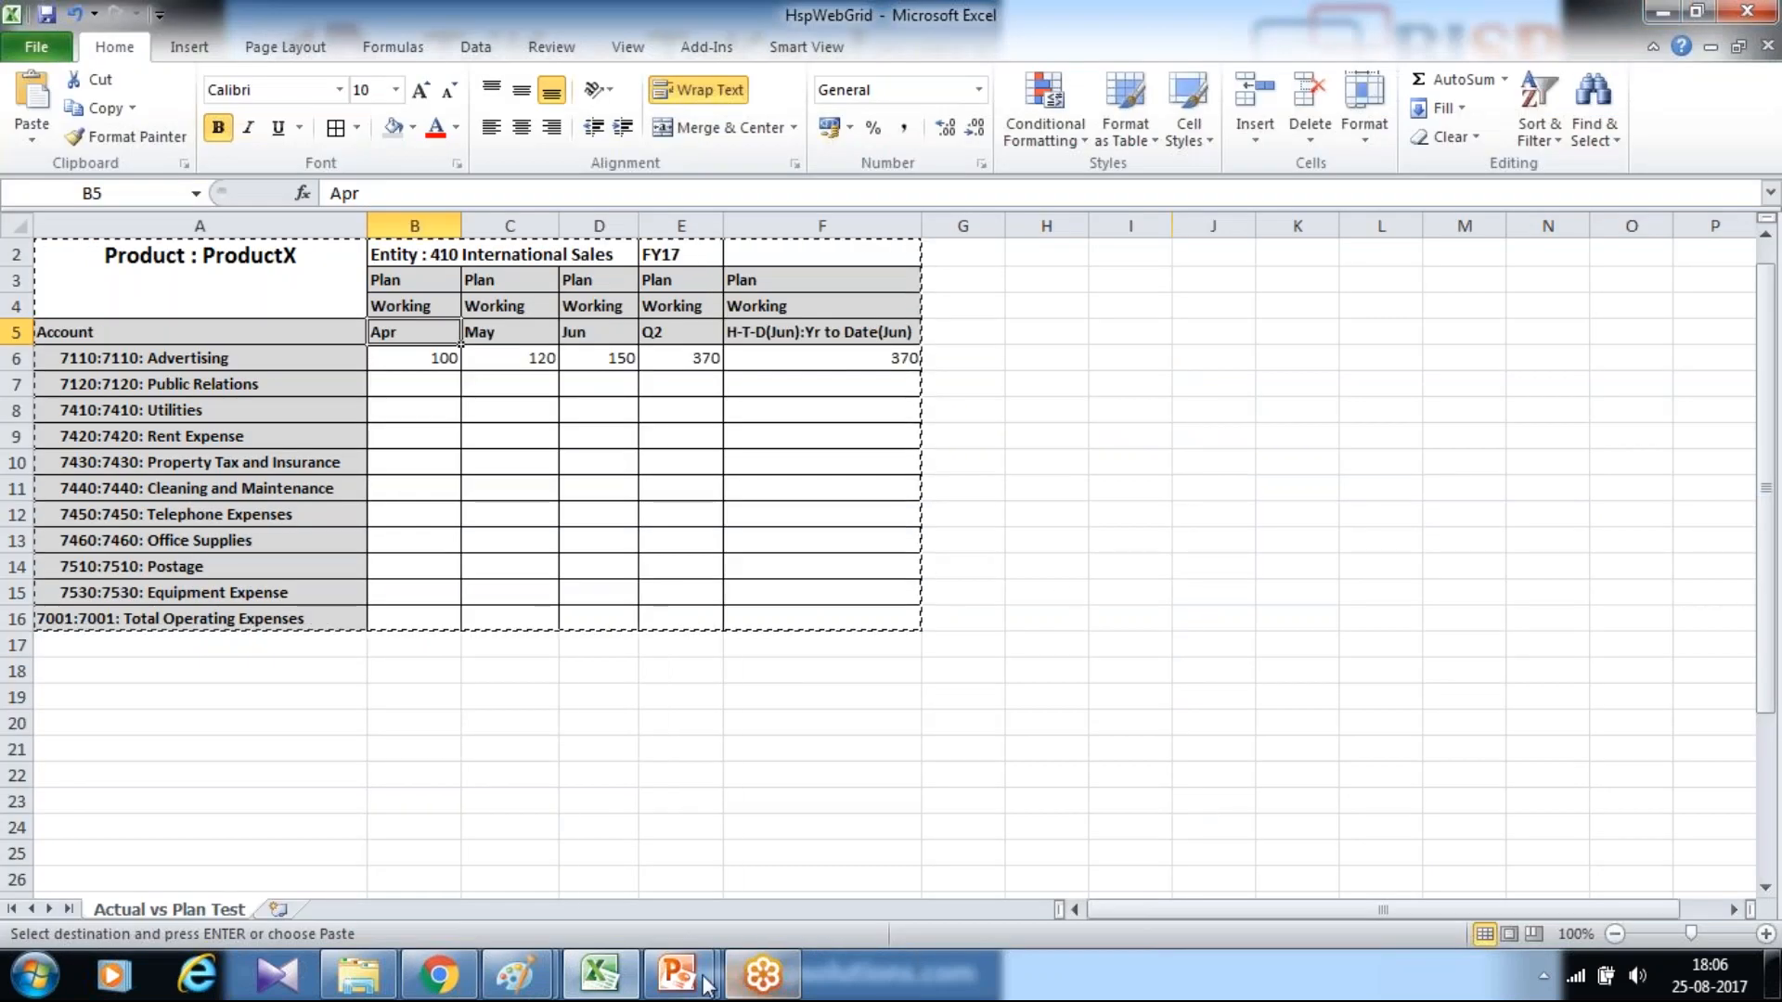
mouse_move(691, 979)
click(772, 854)
key(Right)
key(Right)
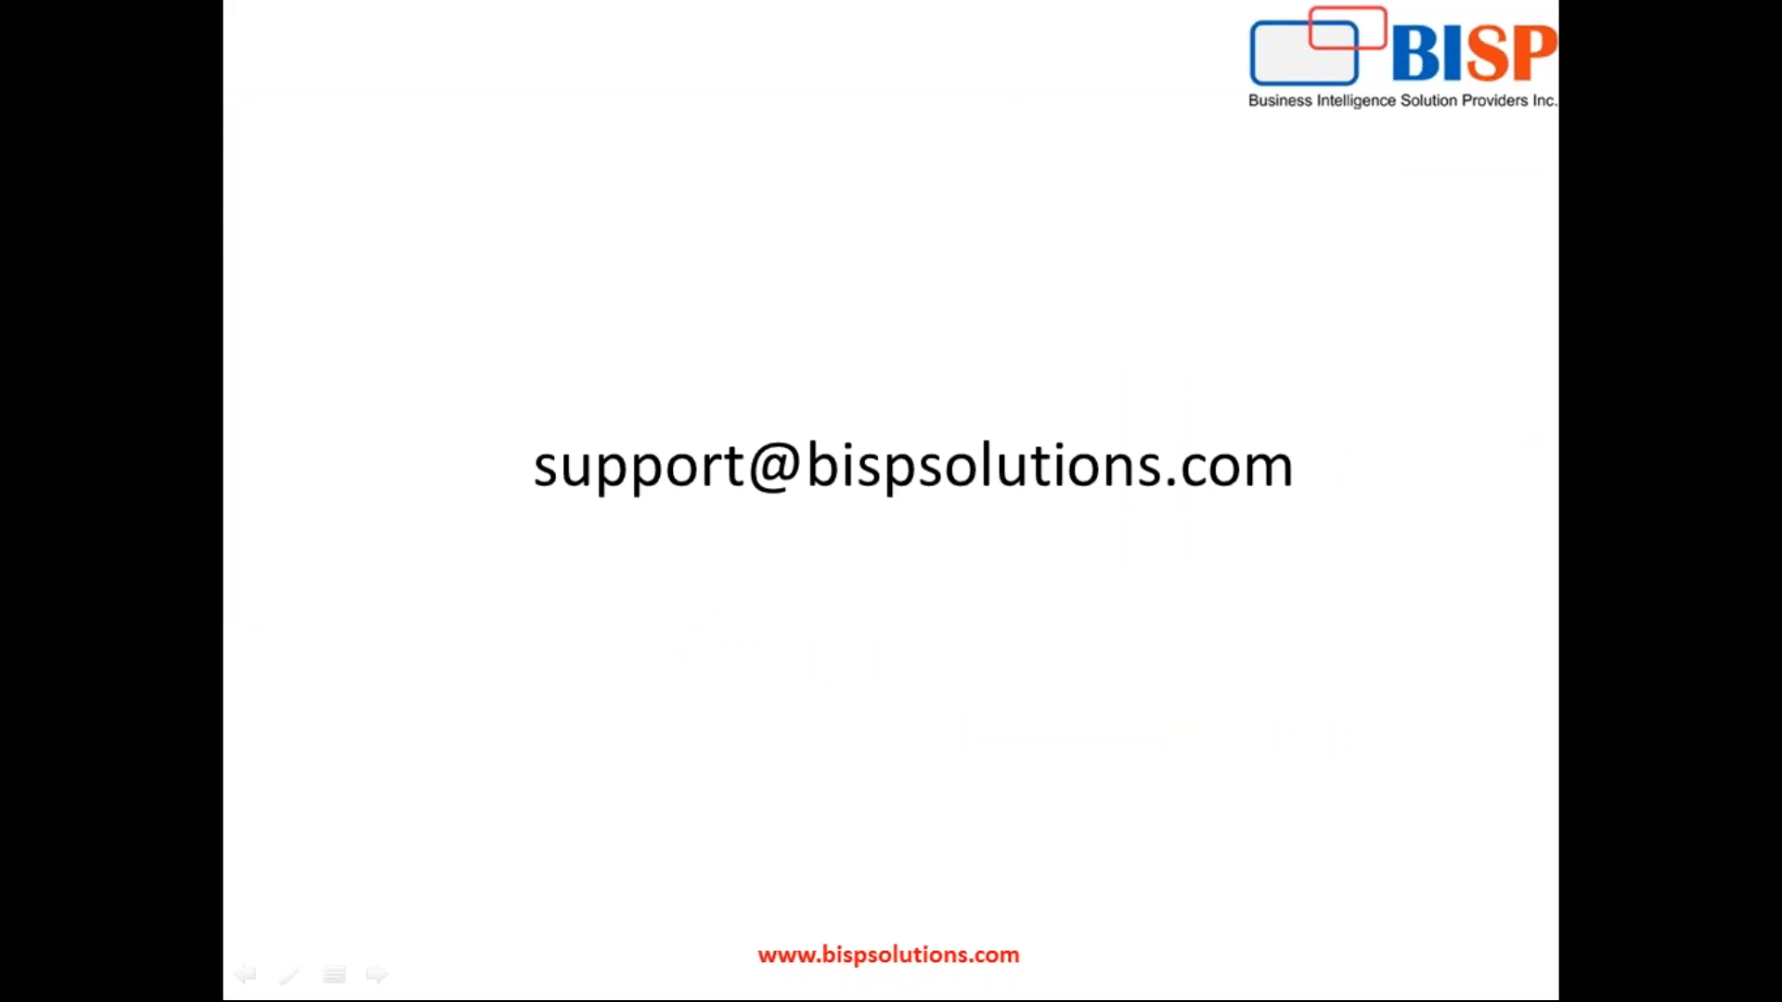